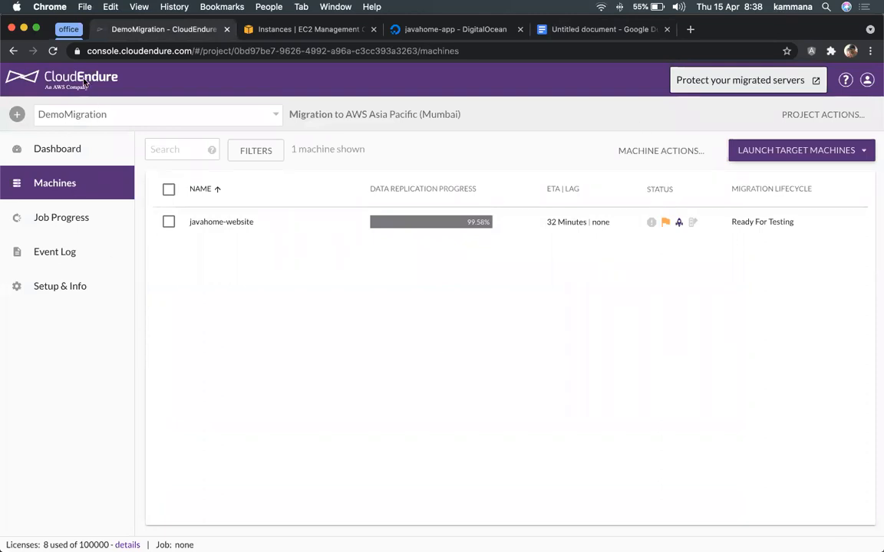
Step: Search the web for 'cloudendure login' and open the CloudEndure homepage
{"action": "left_click", "coordinate": [112, 77]}
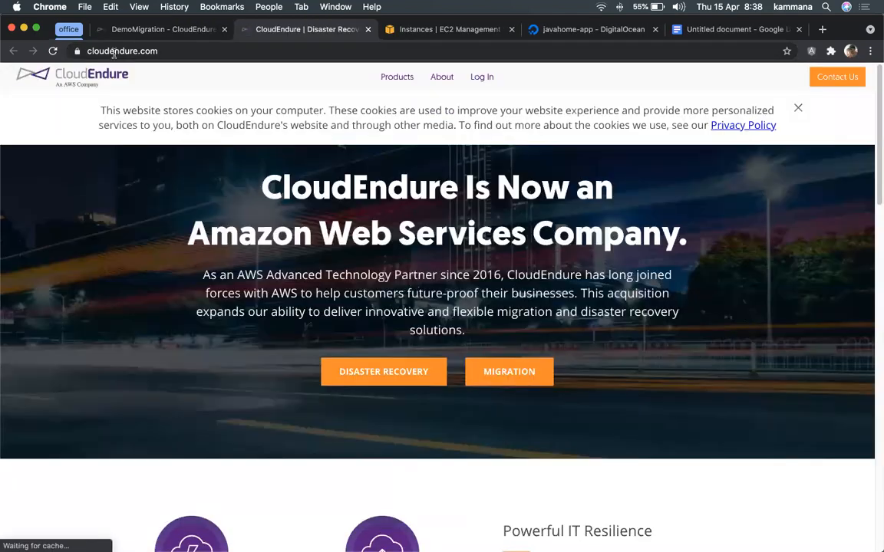
{"action": "left_click", "coordinate": [252, 49]}
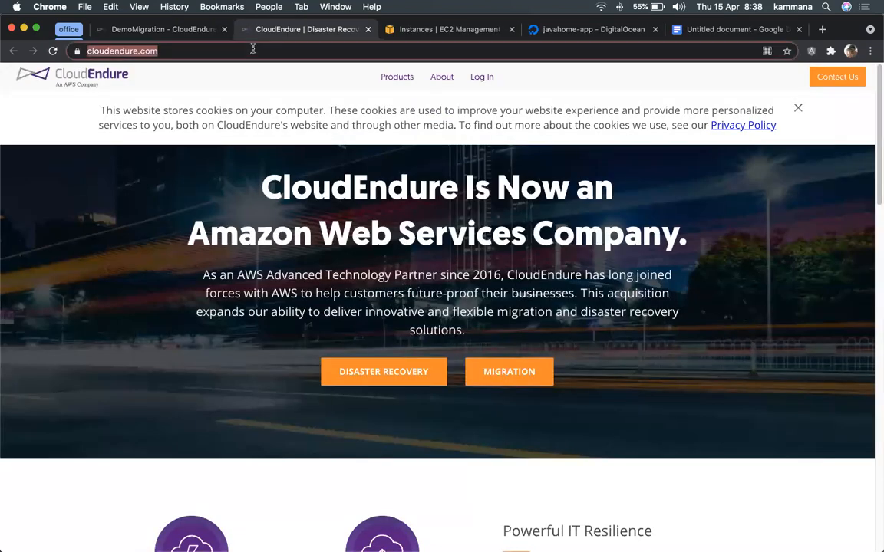
{"action": "type", "text": "cloudendure log"}
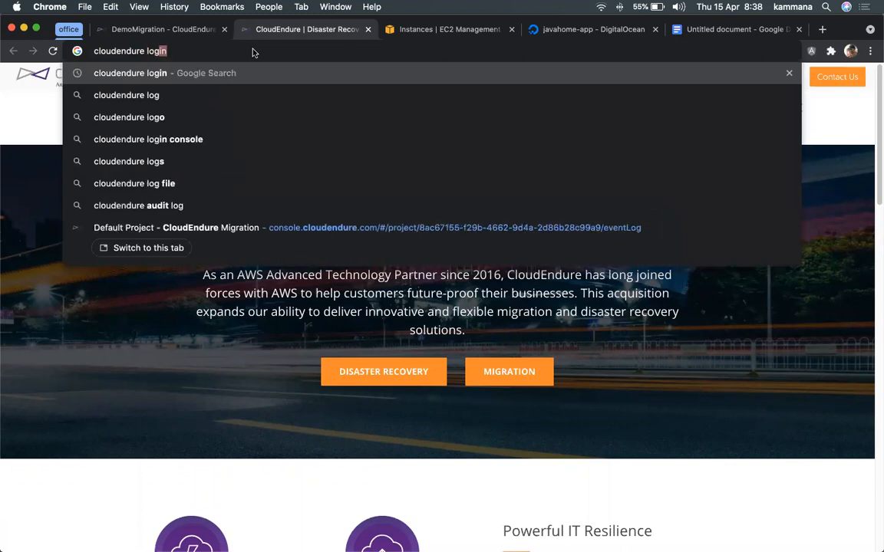
{"action": "key", "text": "Return"}
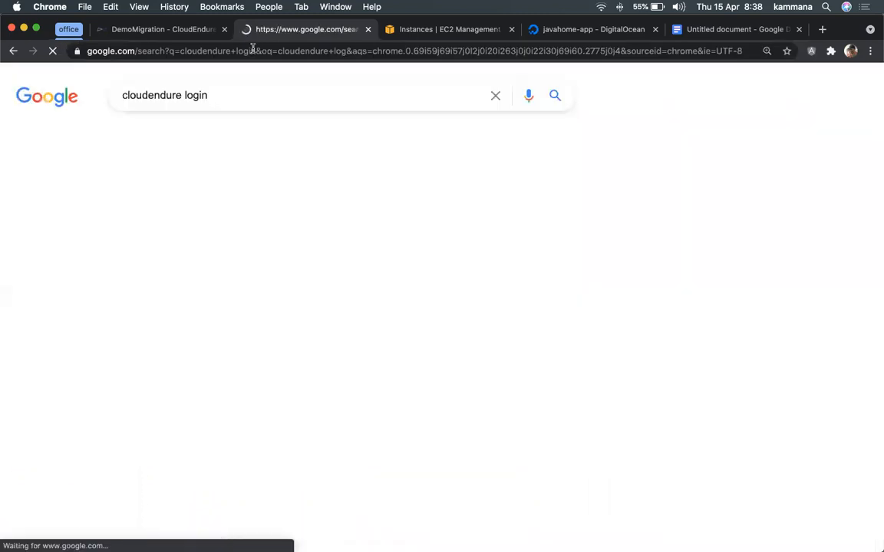
{"action": "left_click", "coordinate": [229, 211]}
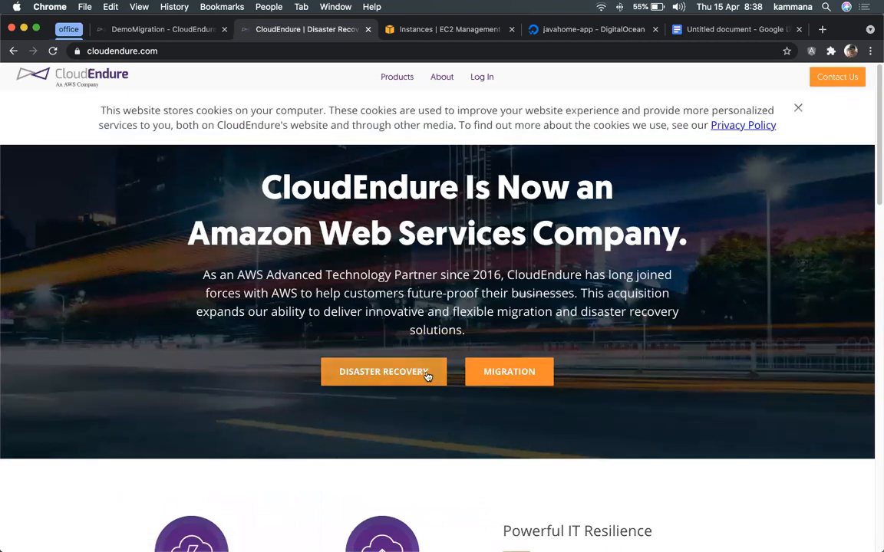
Step: Go from the Migration page to the CloudEndure Migration registration page and copy its URL
{"action": "left_click", "coordinate": [499, 374]}
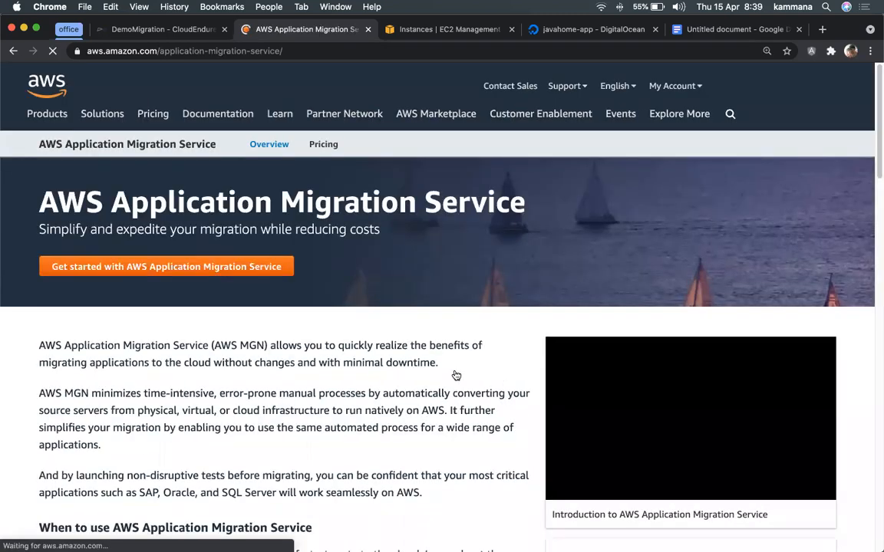
{"action": "scroll", "coordinate": [456, 375], "scroll_direction": "down", "scroll_amount": 5}
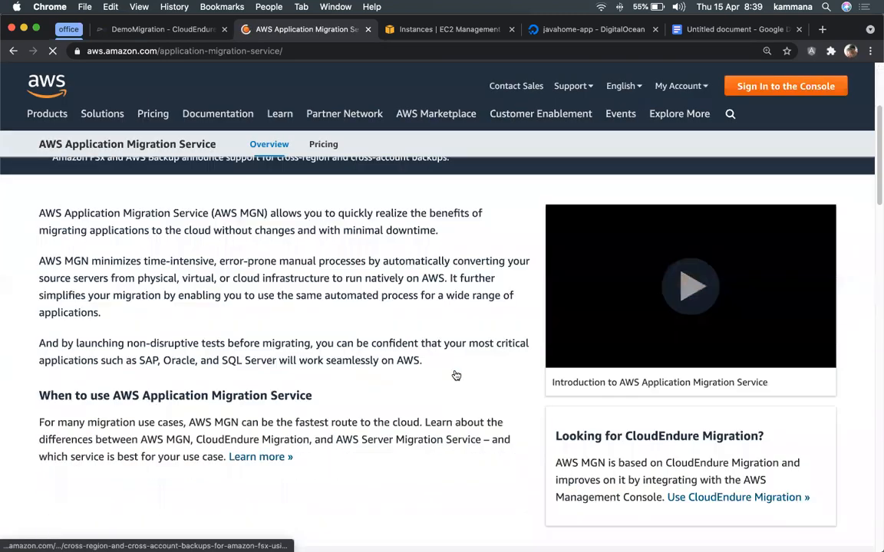
{"action": "scroll", "coordinate": [578, 414], "scroll_direction": "down", "scroll_amount": 4}
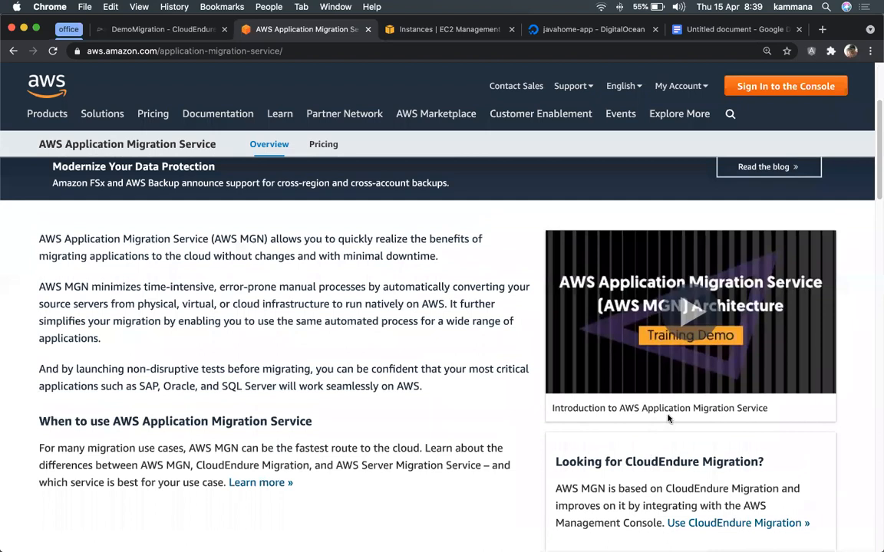
{"action": "scroll", "coordinate": [663, 424], "scroll_direction": "down", "scroll_amount": 1}
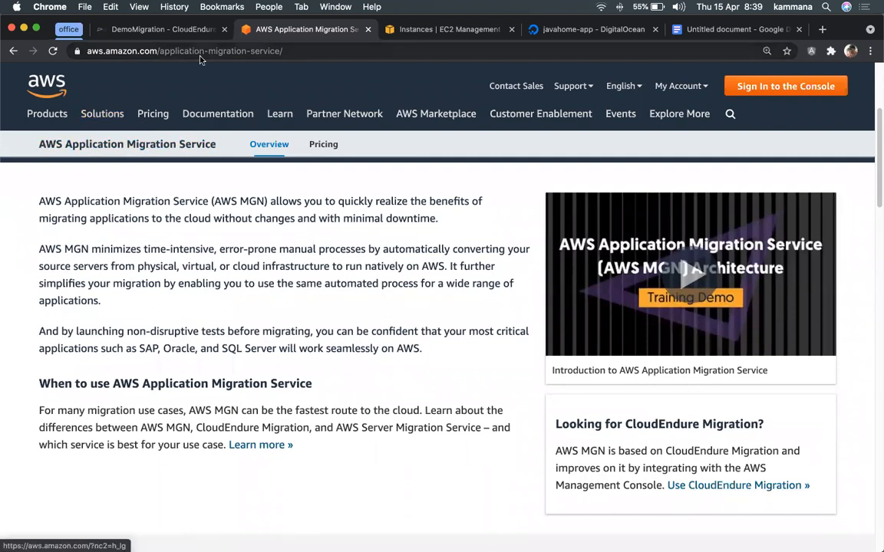
{"action": "left_click", "coordinate": [299, 48]}
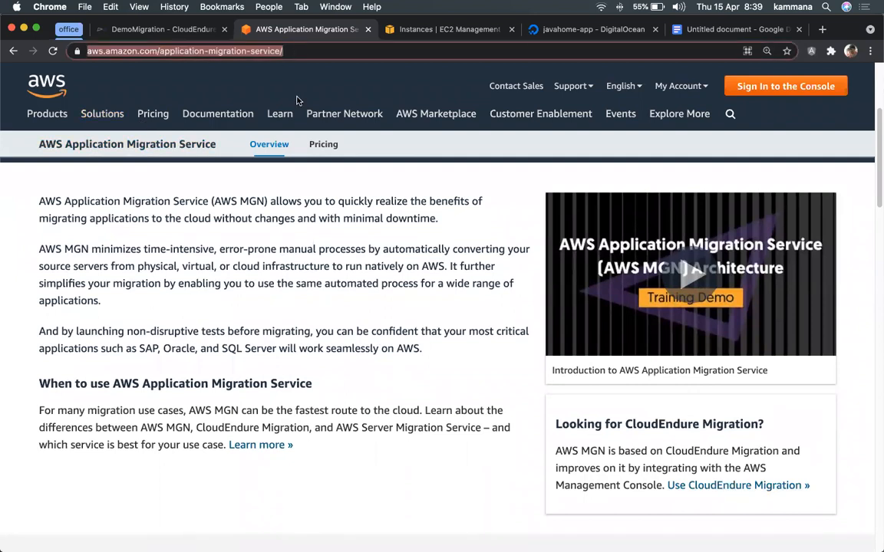
{"action": "left_click", "coordinate": [736, 485]}
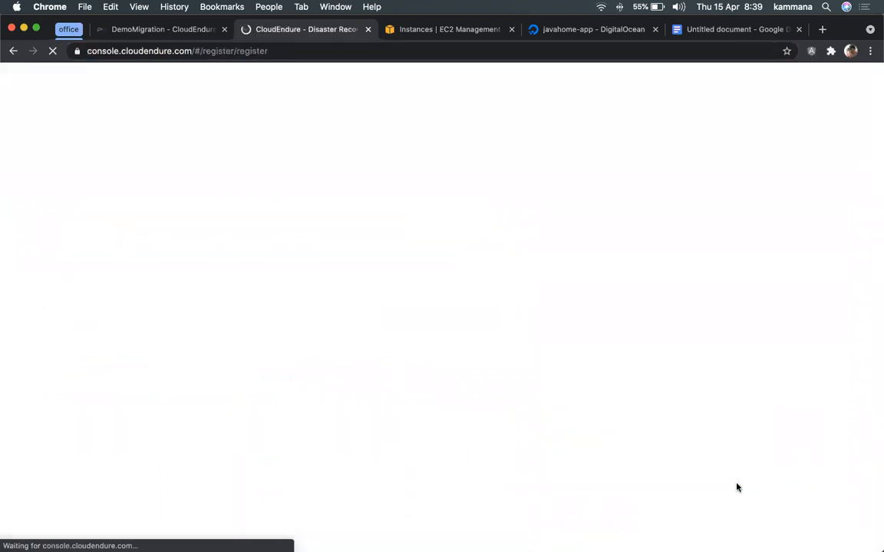
{"action": "left_click", "coordinate": [332, 54]}
{"action": "key", "text": "super+c"}
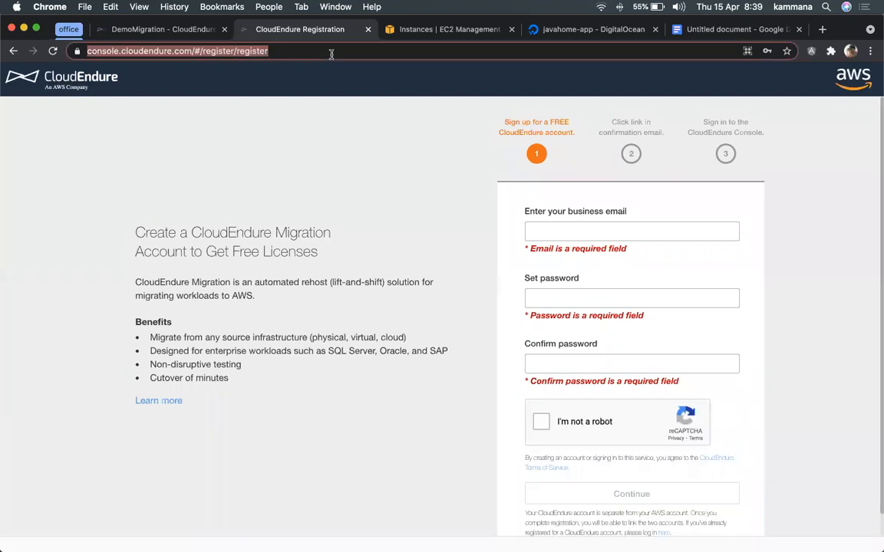
{"action": "left_click", "coordinate": [156, 29]}
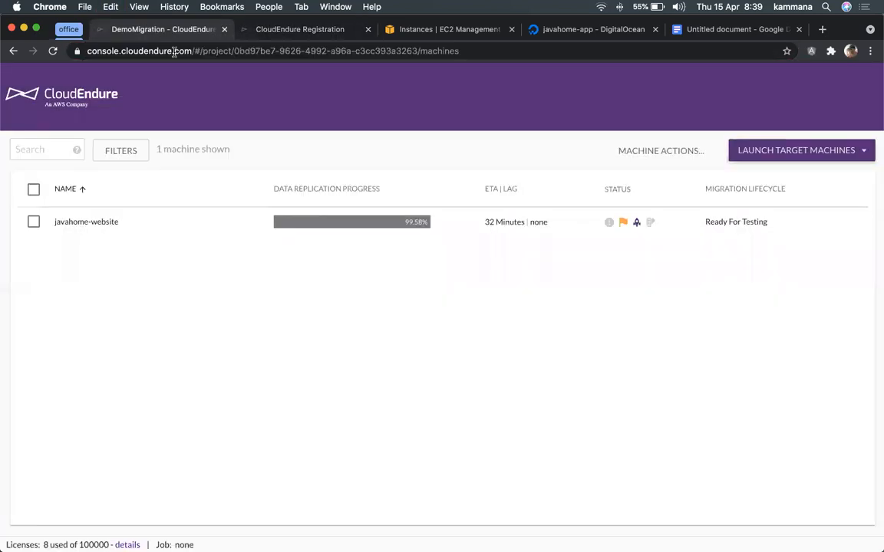
Step: Make room below Step-1 in the migration notes by pushing the architecture diagram down
{"action": "left_click", "coordinate": [696, 32]}
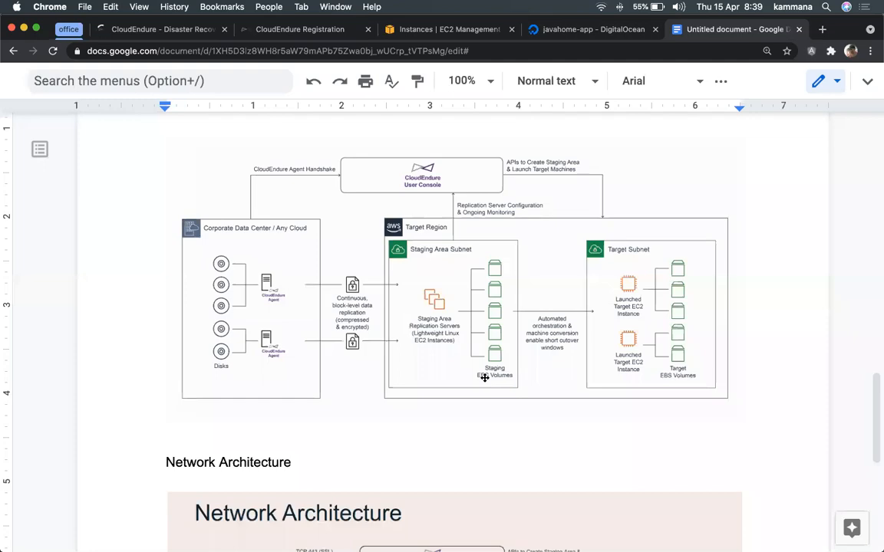
{"action": "scroll", "coordinate": [481, 372], "scroll_direction": "down", "scroll_amount": 1}
{"action": "key", "text": "Return"}
{"action": "key", "text": "Return"}
{"action": "key", "text": "Return"}
{"action": "key", "text": "Return"}
{"action": "key", "text": "Return"}
{"action": "key", "text": "Return"}
{"action": "key", "text": "Return"}
{"action": "key", "text": "Return"}
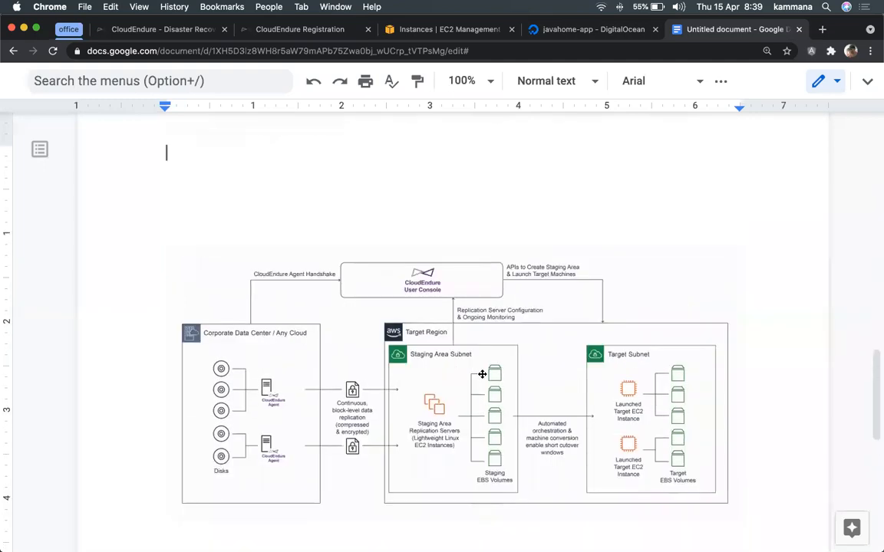
{"action": "key", "text": "ctrl+Return"}
{"action": "scroll", "coordinate": [481, 374], "scroll_direction": "up", "scroll_amount": 2}
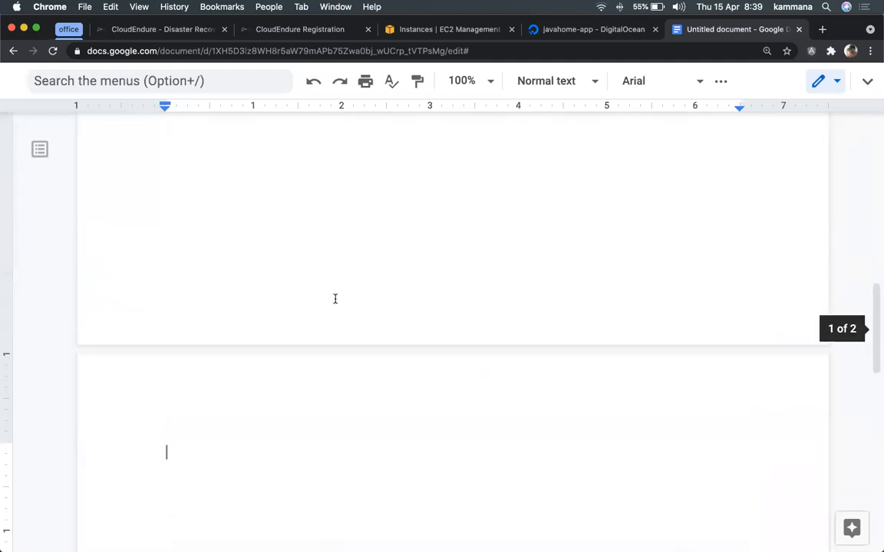
{"action": "scroll", "coordinate": [334, 298], "scroll_direction": "up", "scroll_amount": 10}
{"action": "left_click", "coordinate": [242, 331]}
Step: Add a 'Step-2' heading with item 'Create an account in cloudendure' and the registration link as sub-item a
{"action": "type", "text": "Step"}
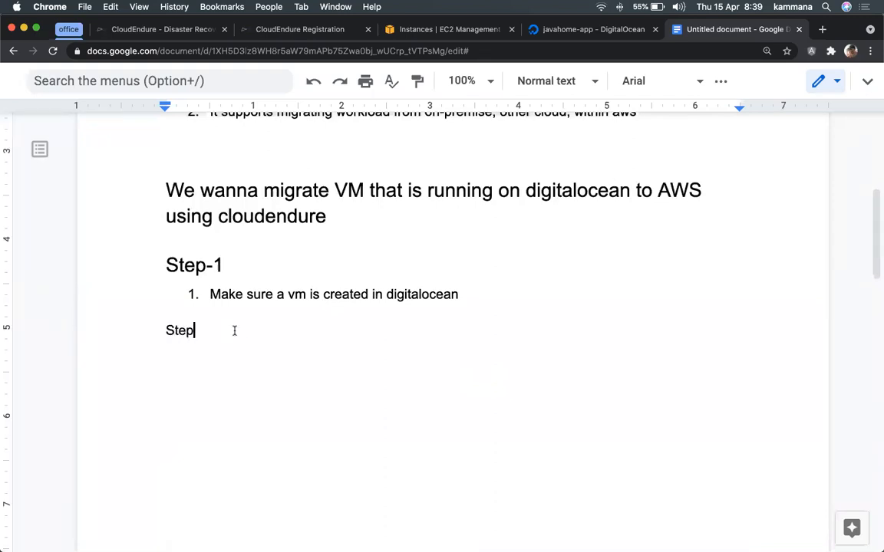
{"action": "type", "text": "-2"}
{"action": "key", "text": "Return"}
{"action": "type", "text": "1. C"}
{"action": "type", "text": "reate an a"}
{"action": "type", "text": "ccount in clou"}
{"action": "type", "text": "dendure"}
{"action": "key", "text": "Return"}
{"action": "key", "text": "Tab"}
{"action": "key", "text": "super+v"}
{"action": "key", "text": "Return"}
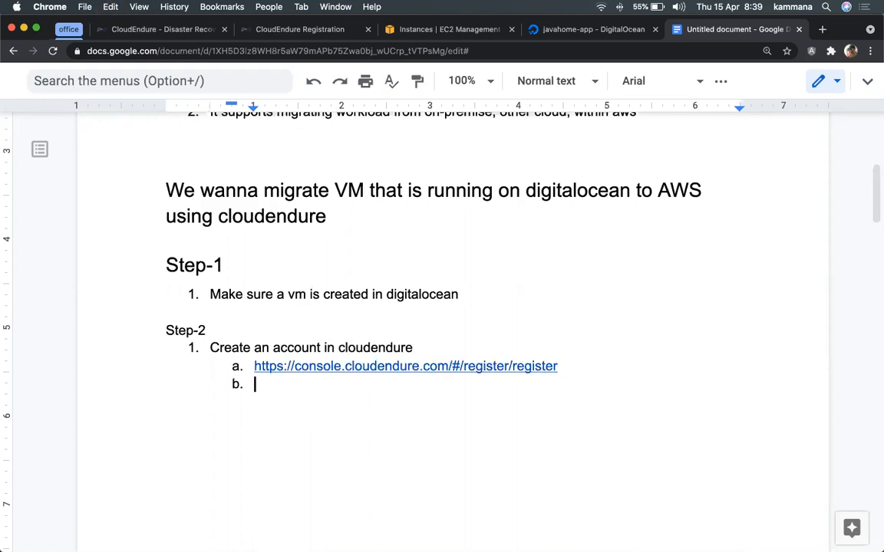
{"action": "key", "text": "shift+Tab"}
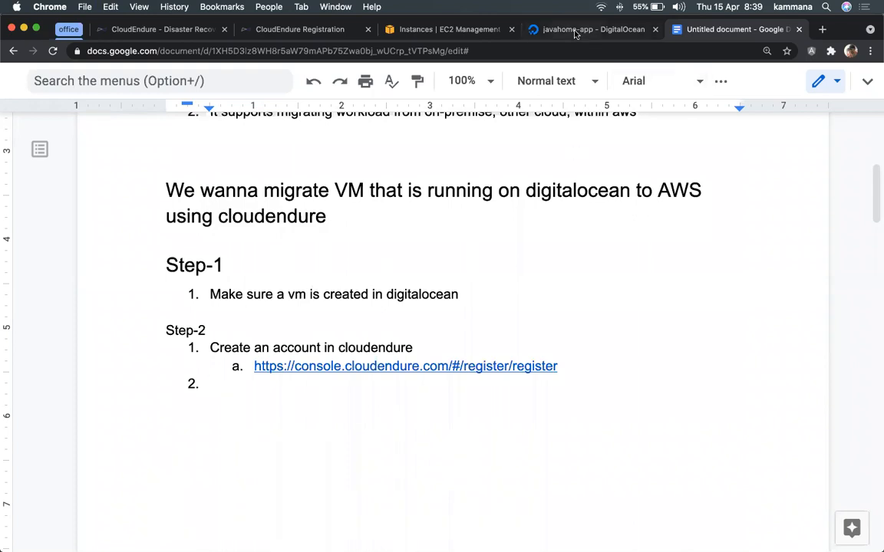
{"action": "left_click", "coordinate": [171, 33]}
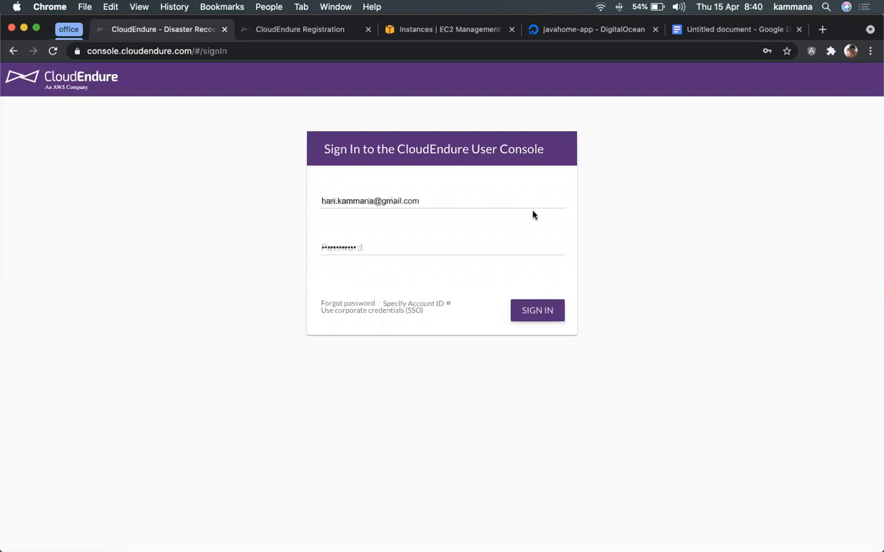
{"action": "left_click", "coordinate": [435, 226]}
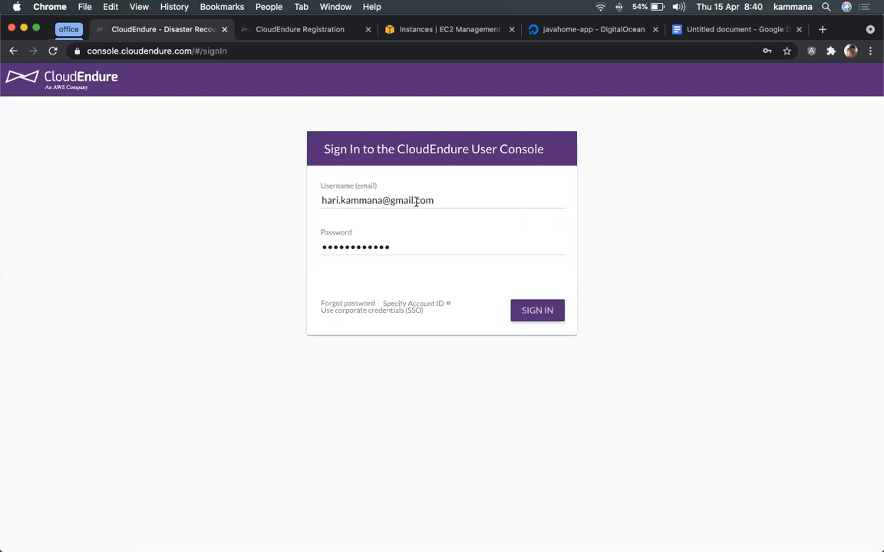
{"action": "left_click", "coordinate": [449, 201]}
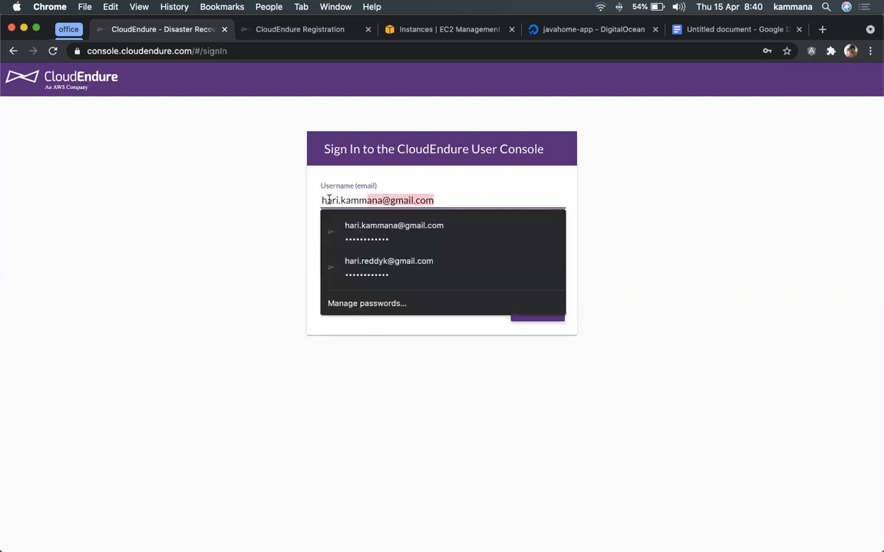
{"action": "left_click", "coordinate": [244, 204]}
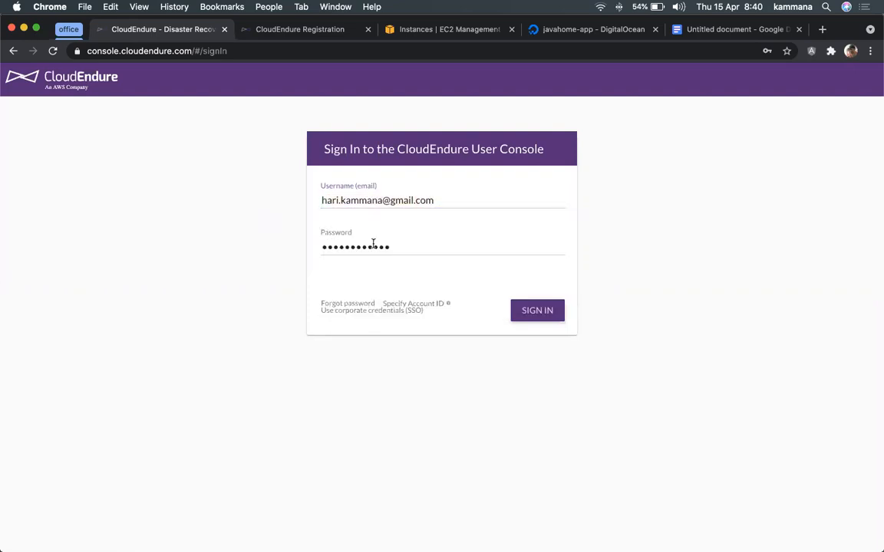
{"action": "left_click", "coordinate": [536, 310]}
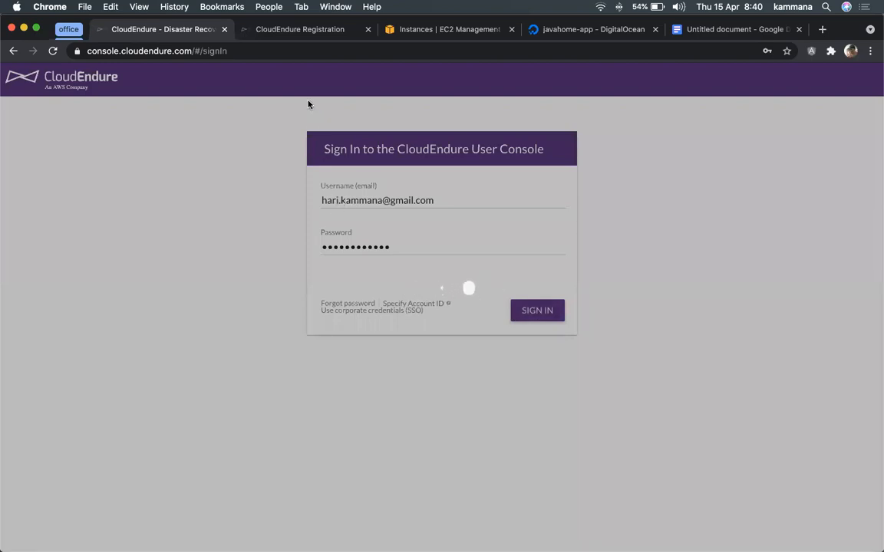
{"action": "left_click", "coordinate": [697, 31]}
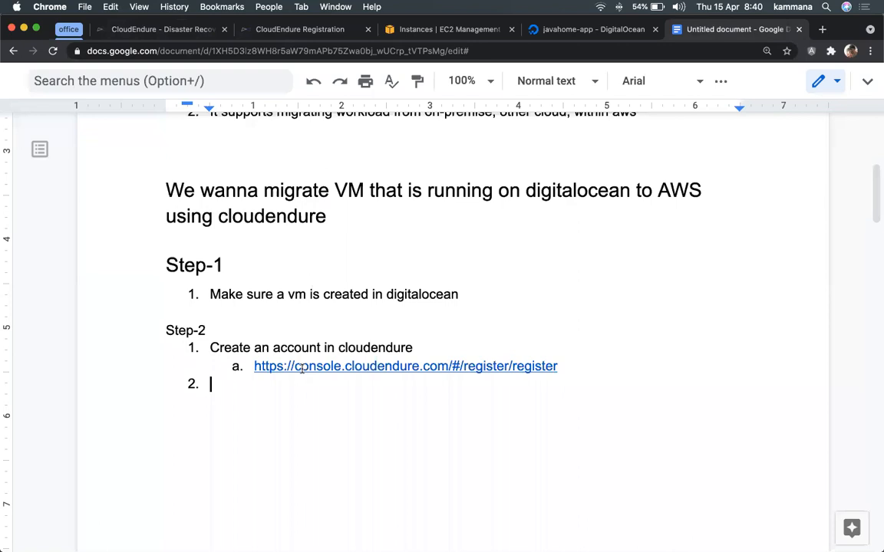
{"action": "left_click", "coordinate": [567, 366]}
{"action": "left_click_drag", "start_coordinate": [445, 366], "coordinate": [369, 367]}
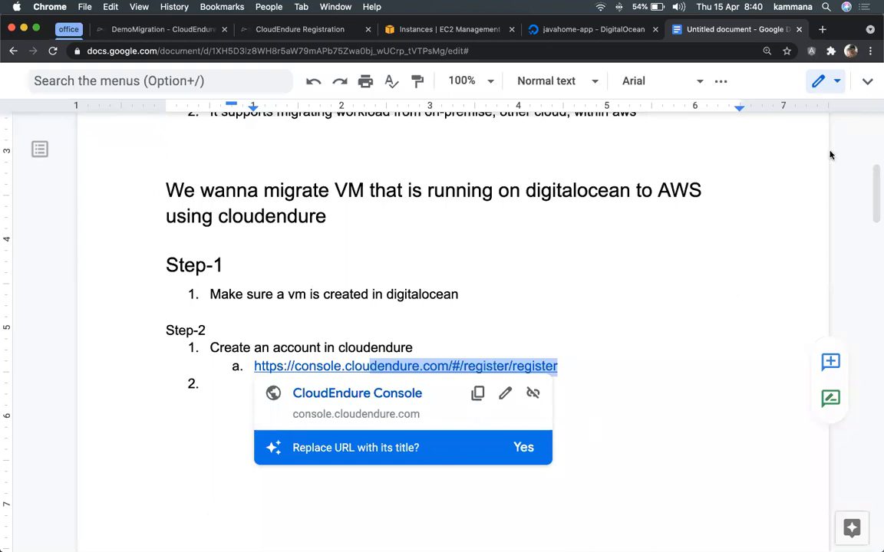
{"action": "left_click", "coordinate": [604, 314]}
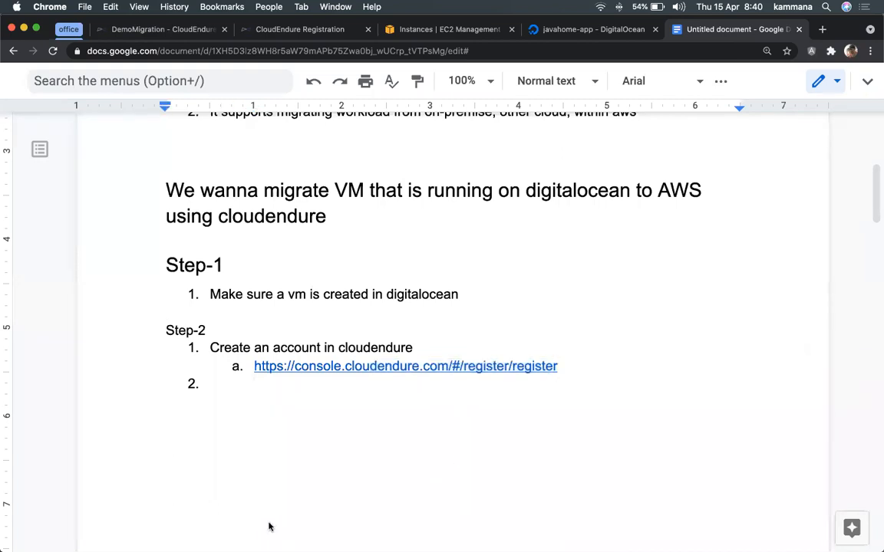
{"action": "left_click", "coordinate": [173, 32]}
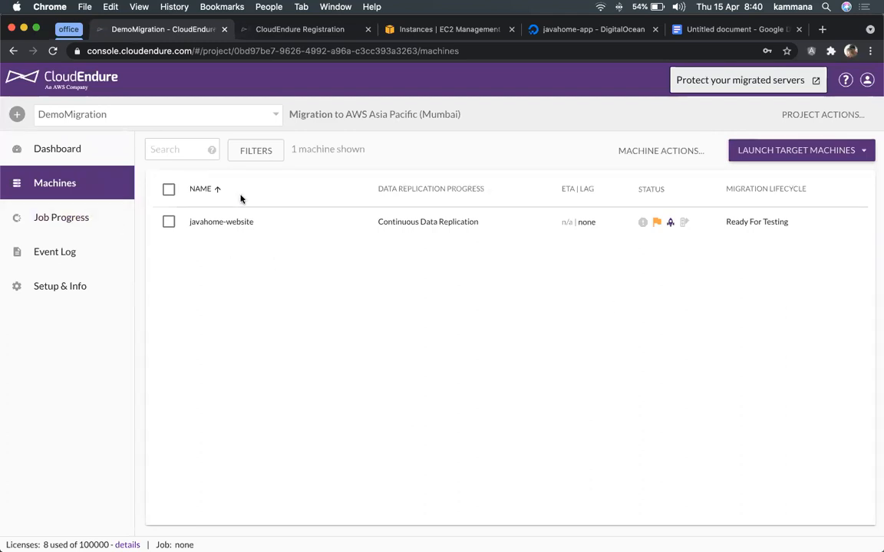
{"action": "left_click", "coordinate": [75, 114]}
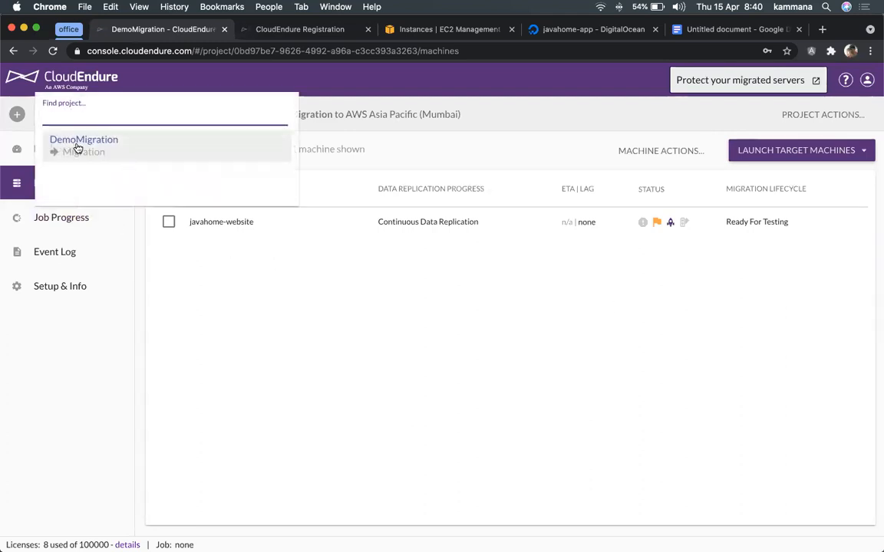
{"action": "left_click", "coordinate": [235, 255]}
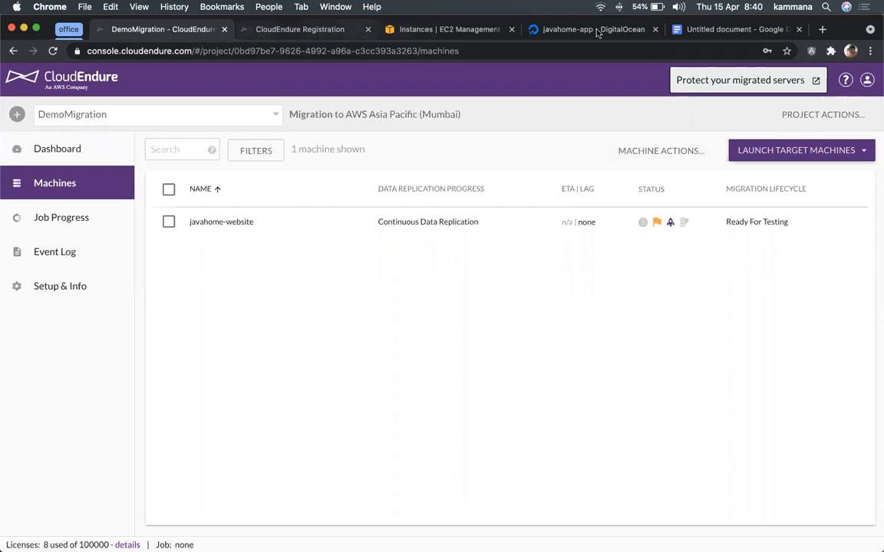
{"action": "left_click", "coordinate": [675, 27]}
Step: Add item 2 'Create Migration Project in Cloudendure console' with an empty indented sub-item a
{"action": "left_click", "coordinate": [277, 383]}
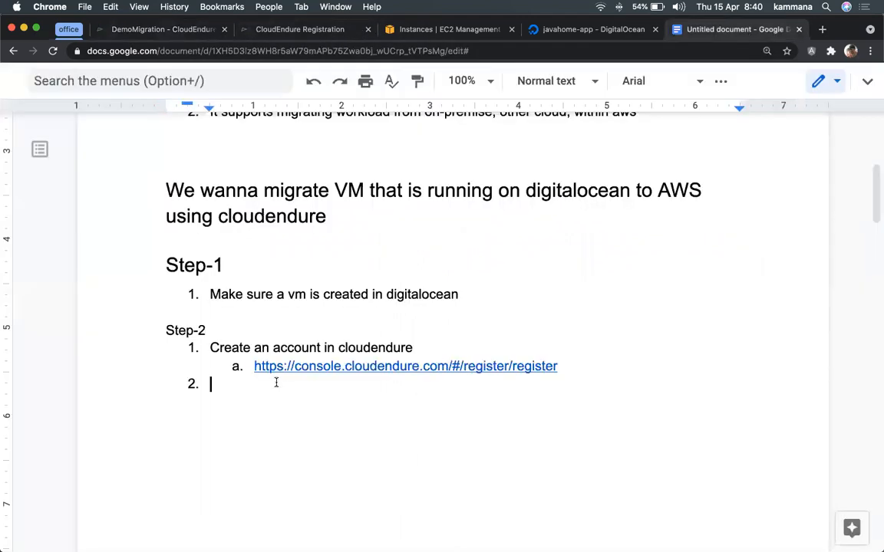
{"action": "type", "text": "Create Migration Pro"}
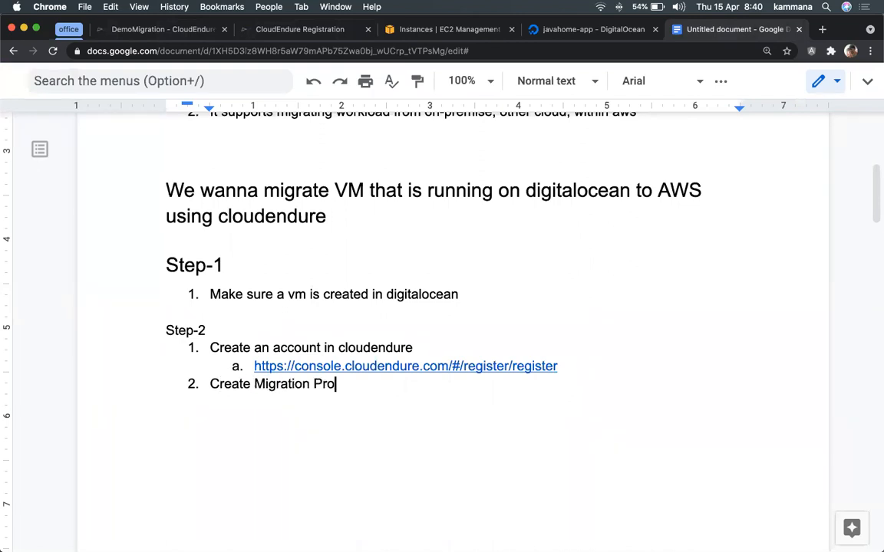
{"action": "type", "text": "ject in Cloudendu"}
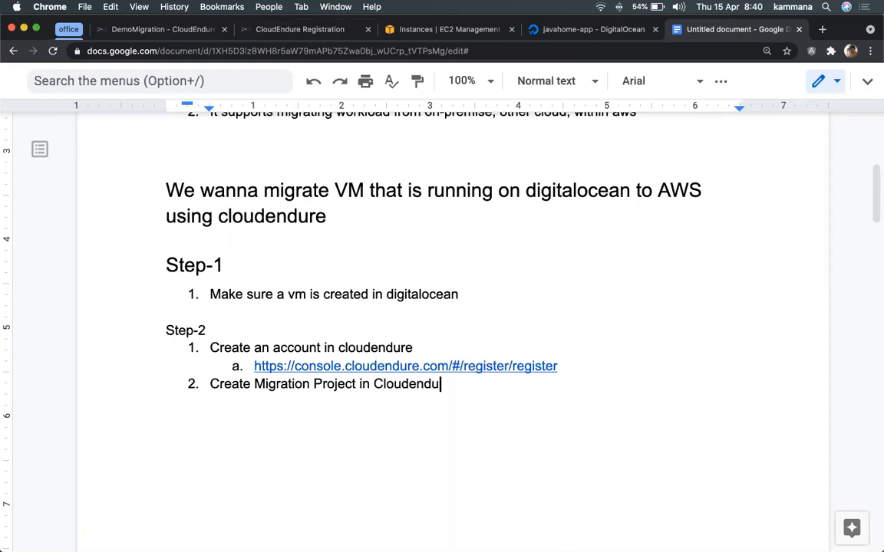
{"action": "type", "text": "re console"}
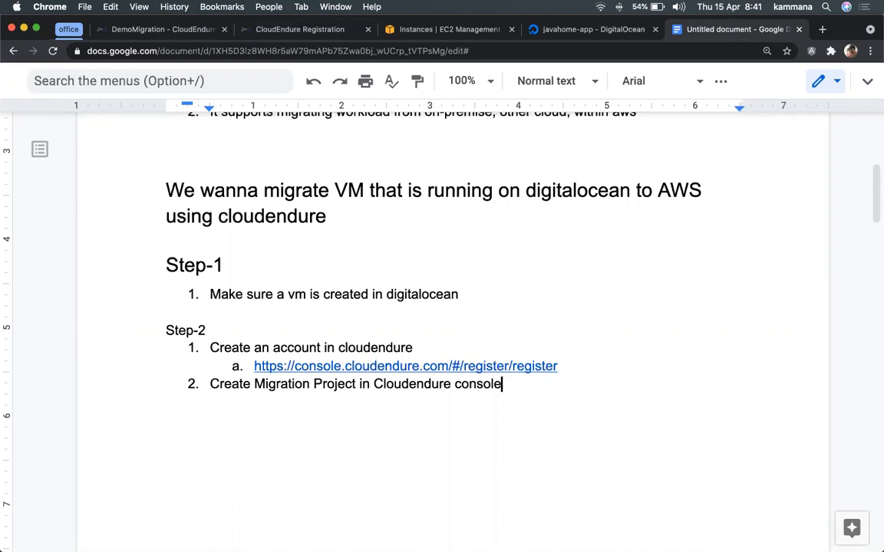
{"action": "key", "text": "Return"}
{"action": "key", "text": "Tab"}
{"action": "left_click", "coordinate": [161, 30]}
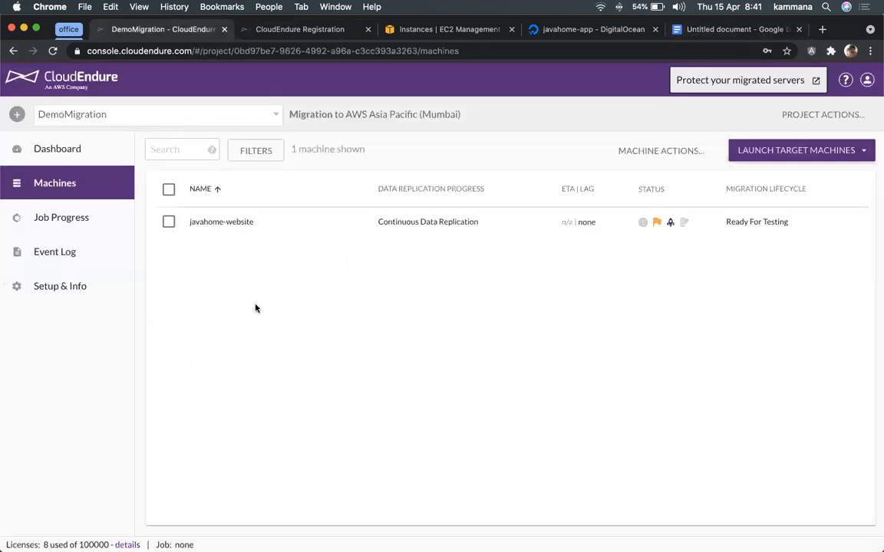
Step: Create a new CloudEndure project named JavaHomeMigration
{"action": "left_click", "coordinate": [18, 113]}
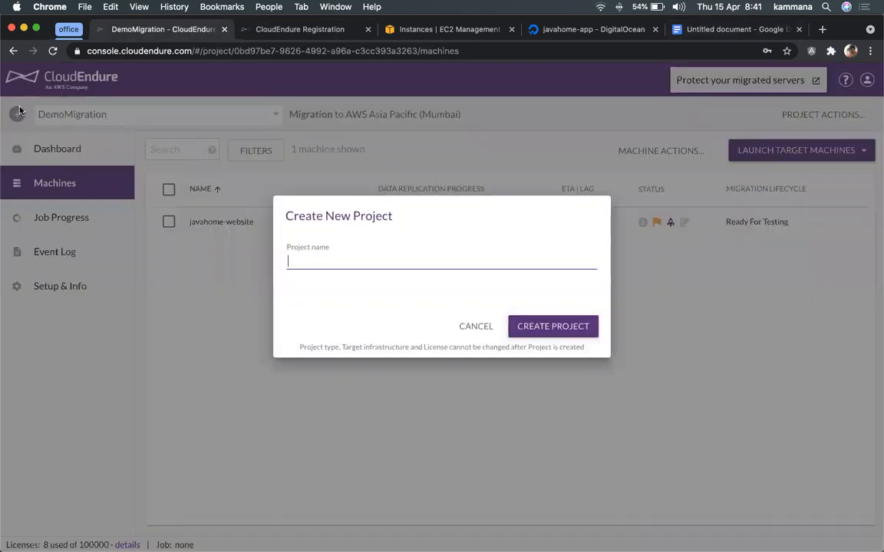
{"action": "left_click", "coordinate": [326, 262]}
{"action": "type", "text": "Java"}
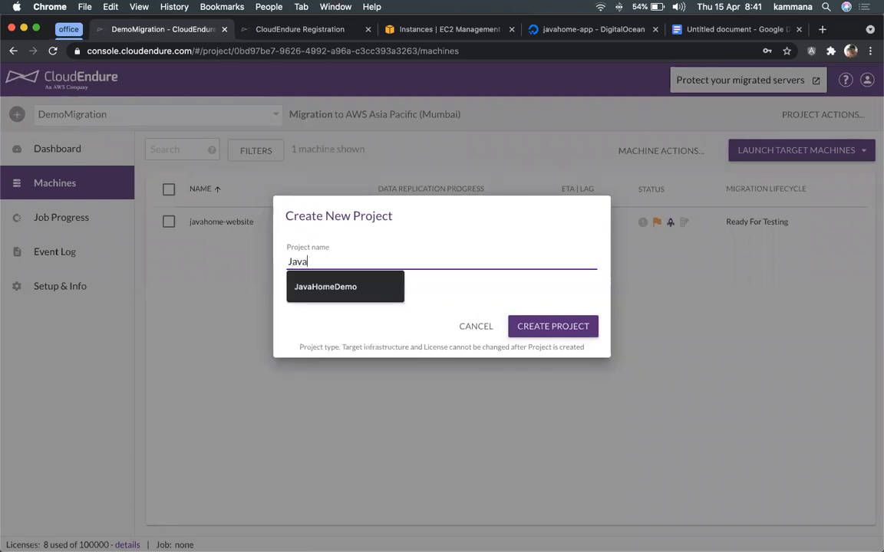
{"action": "type", "text": "HomeMigration"}
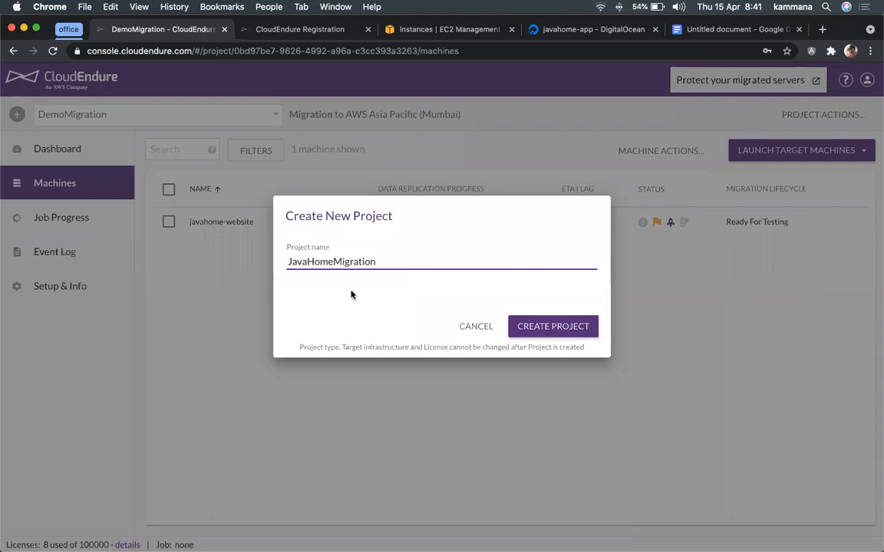
{"action": "left_click", "coordinate": [554, 327]}
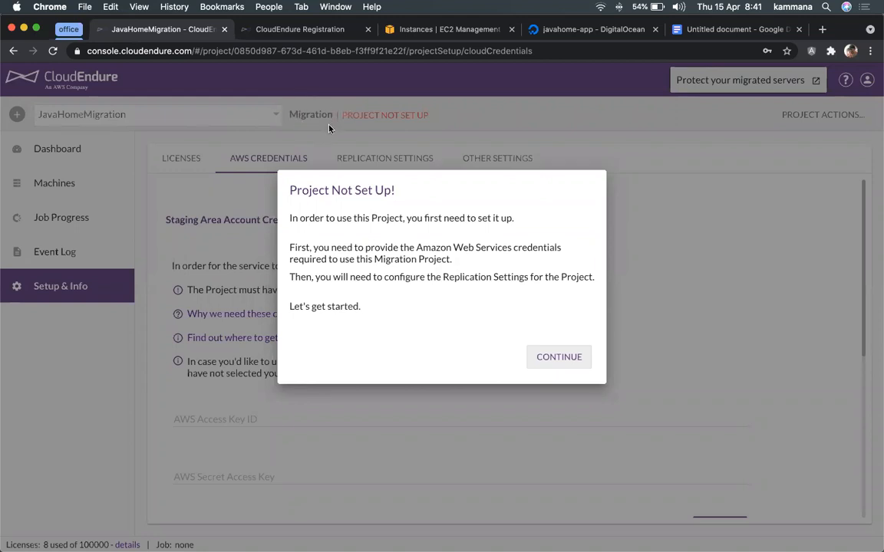
Step: Dismiss the Project Not Set Up notice and review the AWS credentials fields, highlighting Target Account Credentials
{"action": "left_click", "coordinate": [559, 357]}
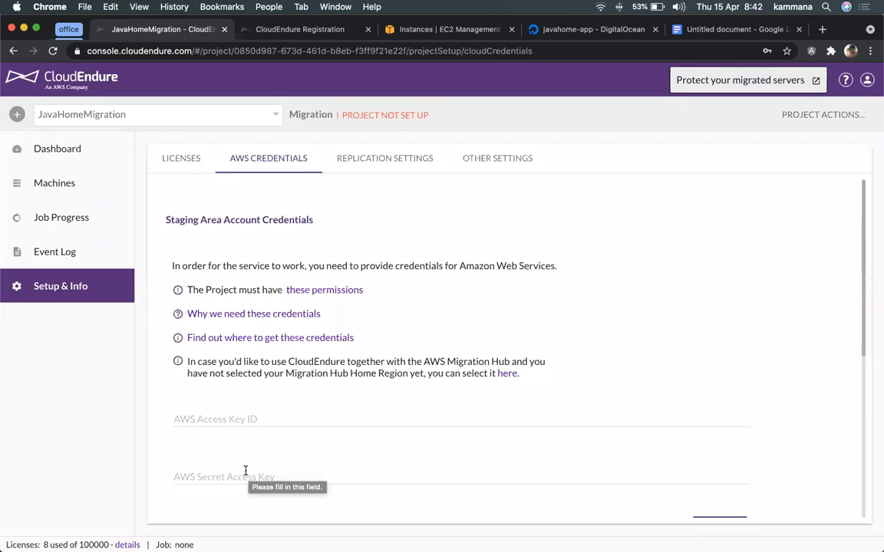
{"action": "scroll", "coordinate": [530, 415], "scroll_direction": "down", "scroll_amount": 3}
{"action": "scroll", "coordinate": [530, 414], "scroll_direction": "down", "scroll_amount": 5}
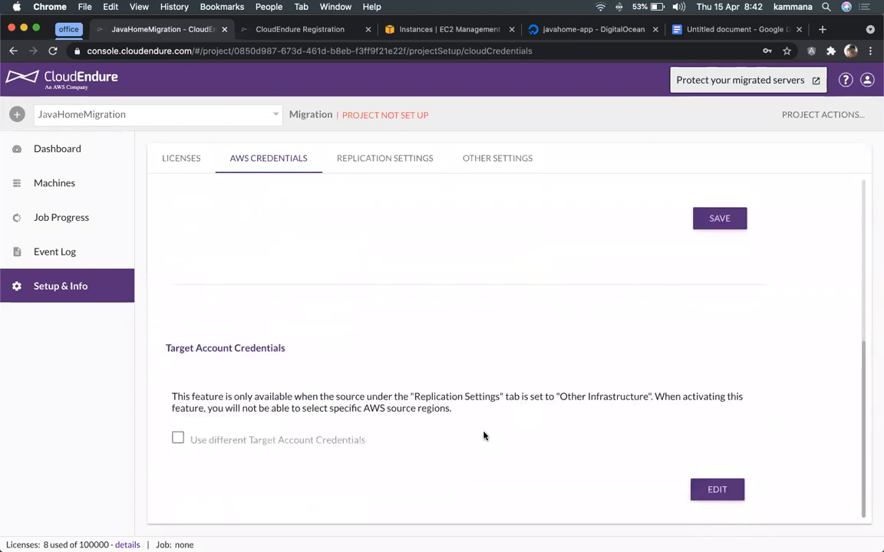
{"action": "scroll", "coordinate": [232, 377], "scroll_direction": "up", "scroll_amount": 8}
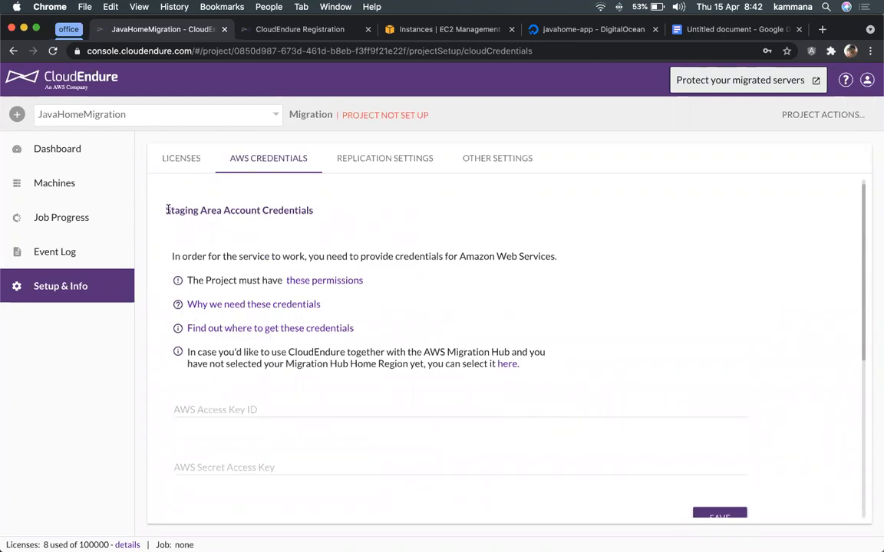
{"action": "scroll", "coordinate": [353, 286], "scroll_direction": "down", "scroll_amount": 1}
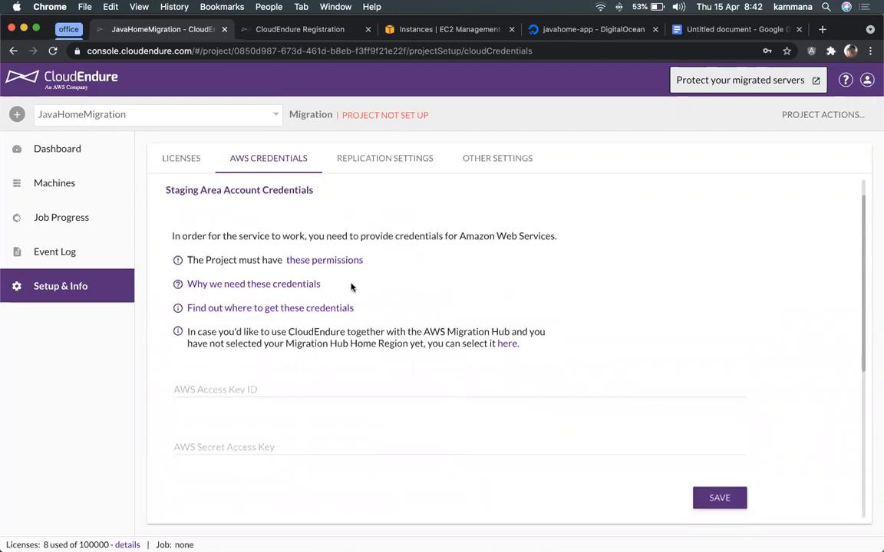
{"action": "left_click", "coordinate": [232, 385]}
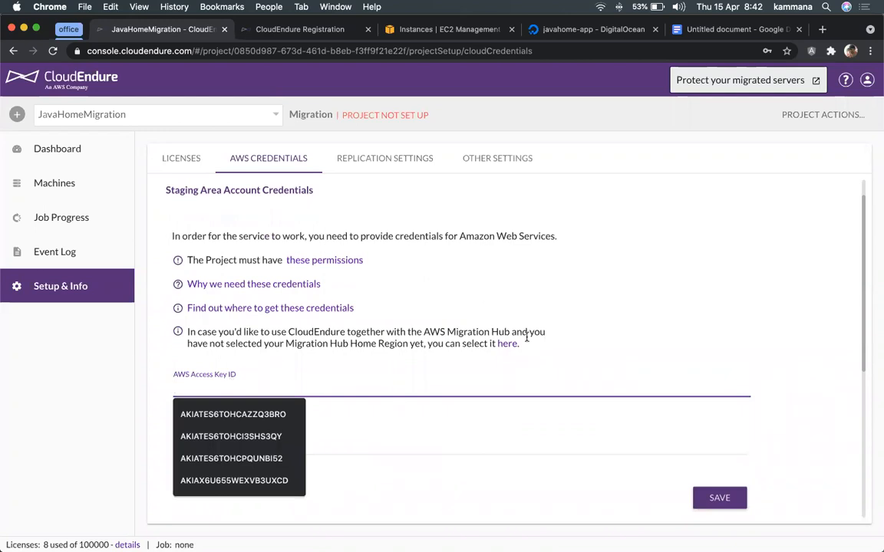
{"action": "scroll", "coordinate": [337, 376], "scroll_direction": "down", "scroll_amount": 5}
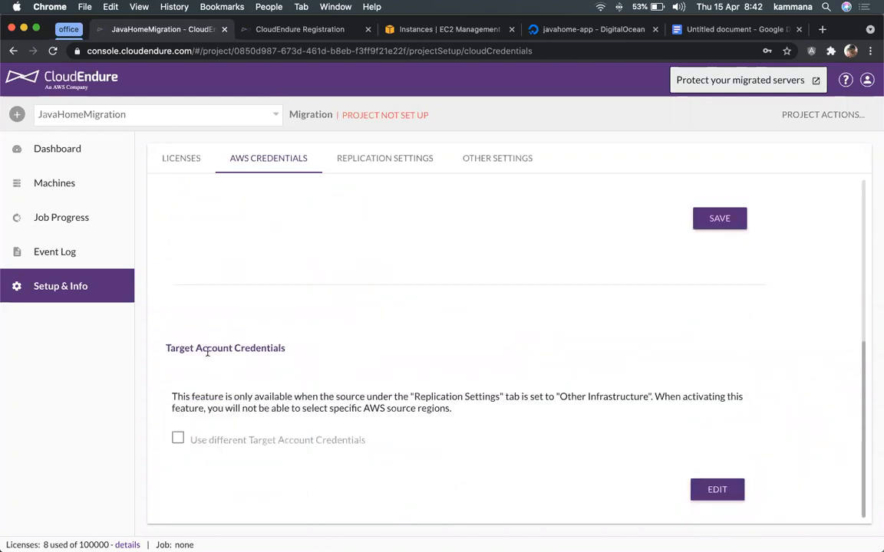
{"action": "left_click_drag", "start_coordinate": [167, 347], "coordinate": [282, 349]}
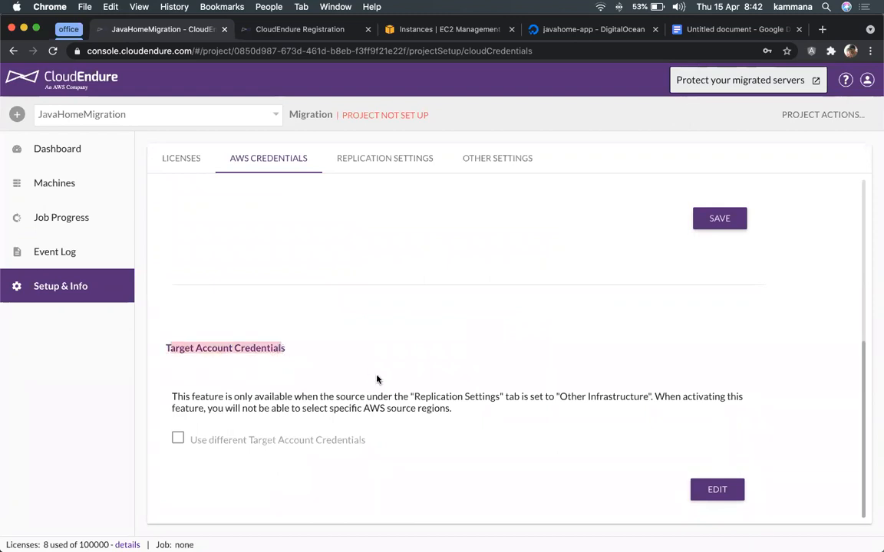
{"action": "scroll", "coordinate": [379, 379], "scroll_direction": "up", "scroll_amount": 3}
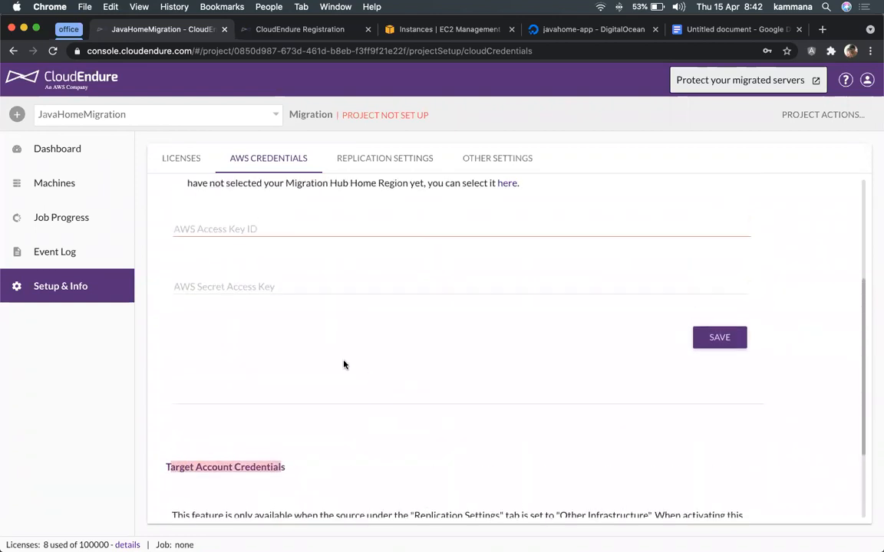
{"action": "scroll", "coordinate": [339, 363], "scroll_direction": "up", "scroll_amount": 2}
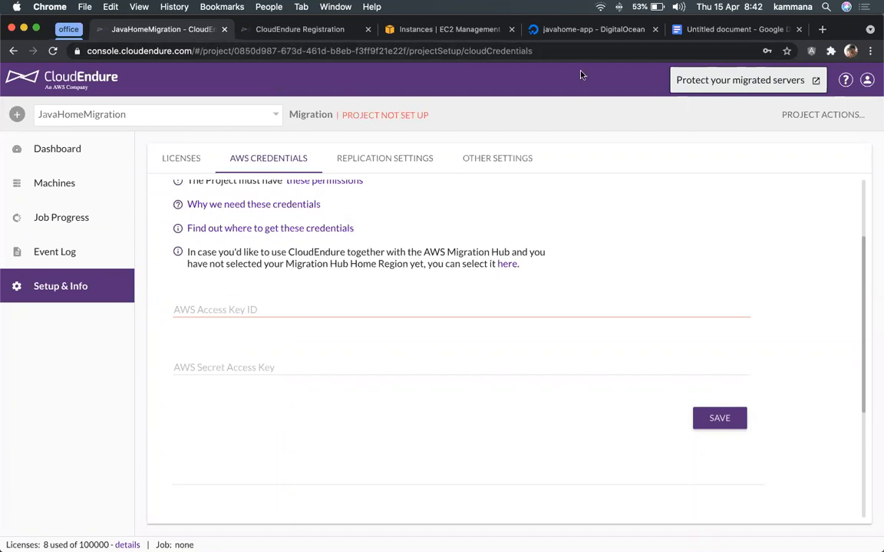
Step: Bring up the migration notes and their CloudEndure architecture diagram
{"action": "left_click", "coordinate": [729, 29]}
{"action": "scroll", "coordinate": [502, 284], "scroll_direction": "up", "scroll_amount": 5}
{"action": "scroll", "coordinate": [501, 282], "scroll_direction": "down", "scroll_amount": 15}
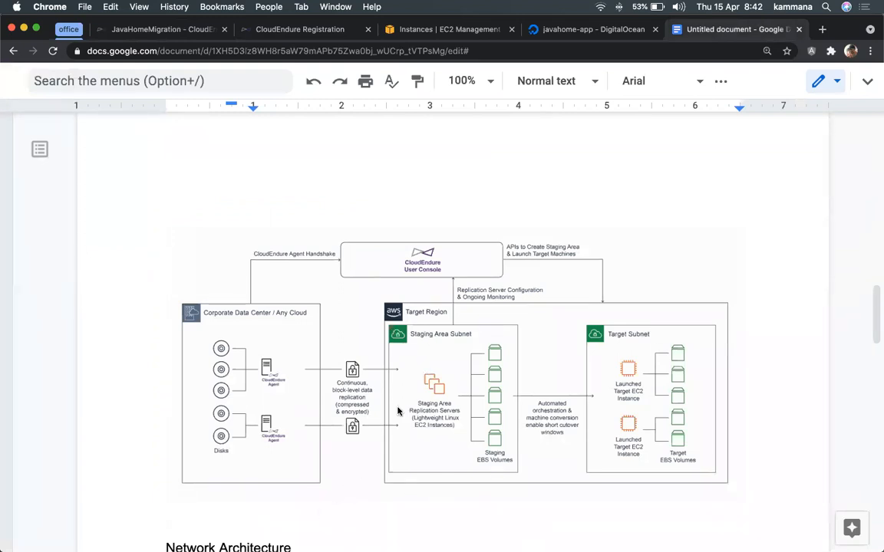
{"action": "left_click_drag", "start_coordinate": [389, 341], "coordinate": [403, 436]}
{"action": "mouse_move", "coordinate": [483, 449]}
{"action": "left_mouse_down"}
{"action": "mouse_move", "coordinate": [530, 330]}
{"action": "mouse_move", "coordinate": [371, 310]}
{"action": "left_mouse_up"}
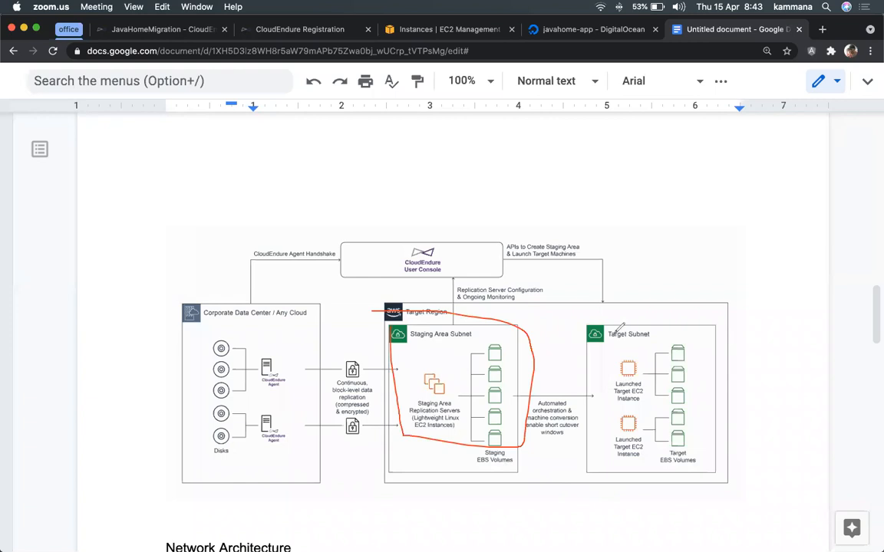
{"action": "left_click_drag", "start_coordinate": [572, 317], "coordinate": [724, 314]}
{"action": "mouse_move", "coordinate": [571, 320]}
{"action": "left_mouse_down"}
{"action": "mouse_move", "coordinate": [581, 443]}
{"action": "mouse_move", "coordinate": [695, 466]}
{"action": "mouse_move", "coordinate": [722, 321]}
{"action": "mouse_move", "coordinate": [648, 304]}
{"action": "left_mouse_up"}
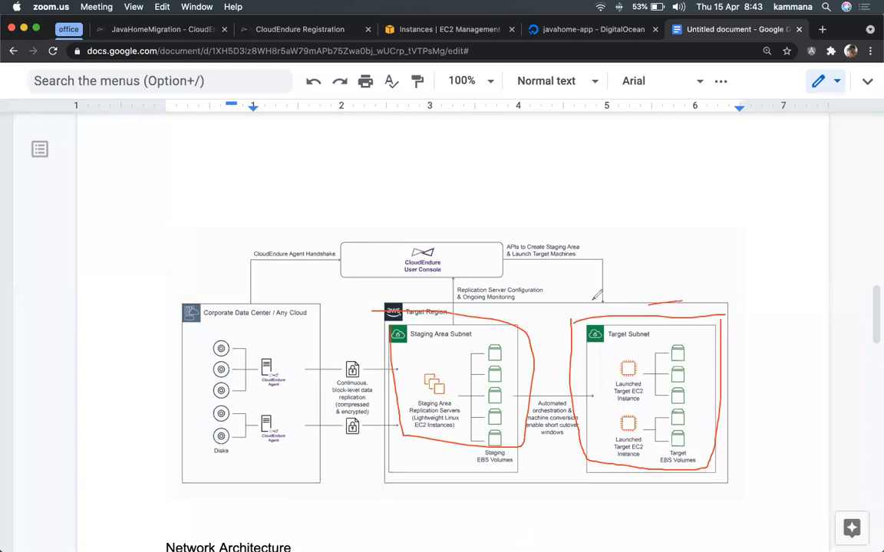
{"action": "left_click_drag", "start_coordinate": [456, 303], "coordinate": [485, 302]}
{"action": "left_click", "coordinate": [593, 498]}
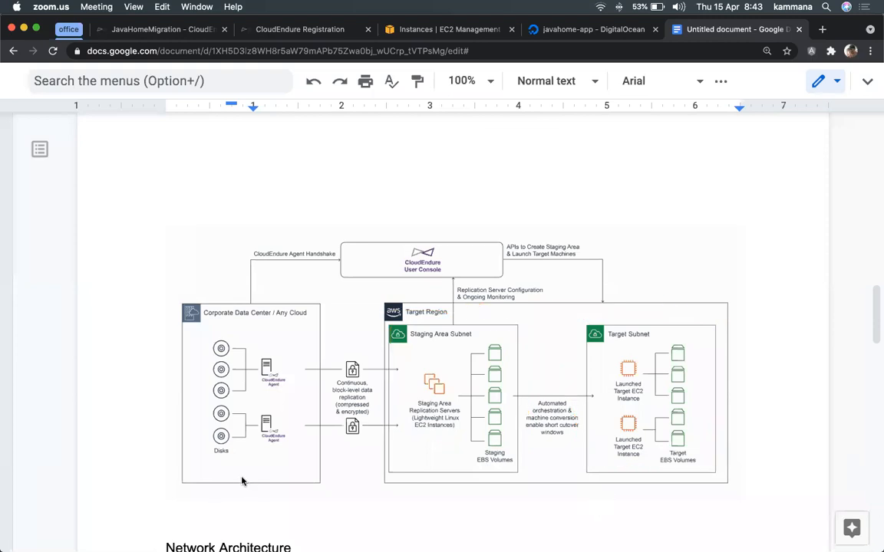
{"action": "left_click", "coordinate": [140, 30]}
{"action": "scroll", "coordinate": [391, 323], "scroll_direction": "up", "scroll_amount": 3}
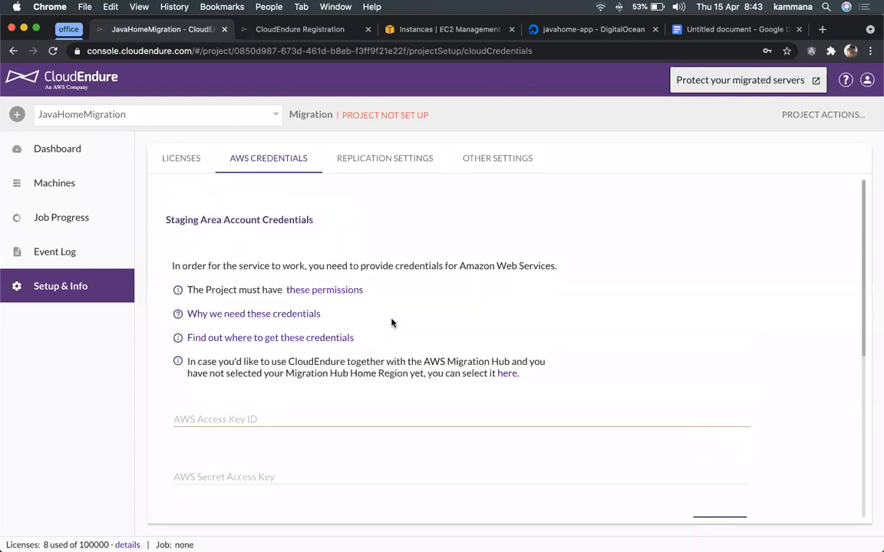
{"action": "left_click", "coordinate": [203, 416]}
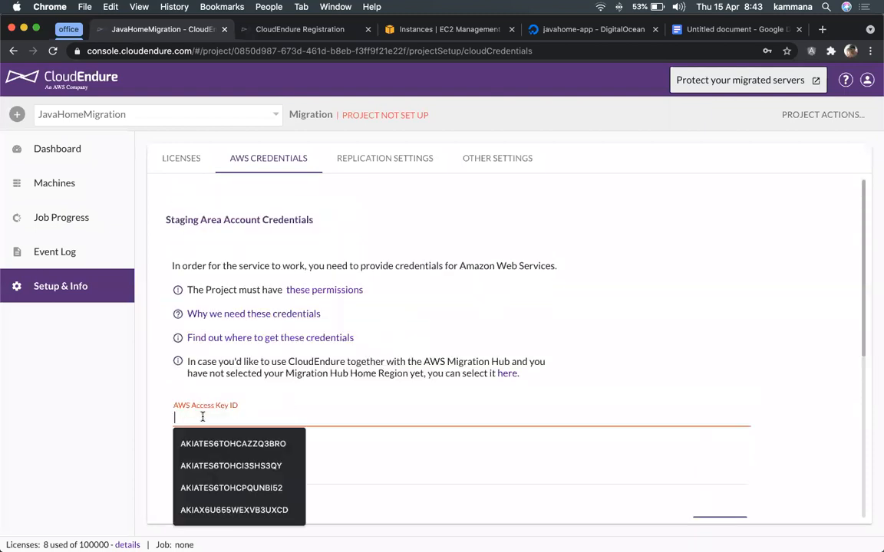
{"action": "left_click", "coordinate": [412, 391]}
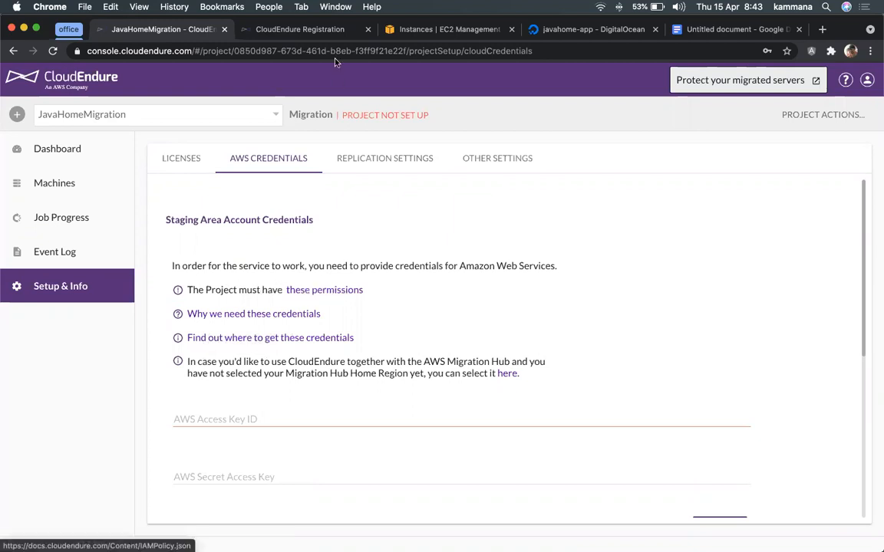
{"action": "left_click", "coordinate": [752, 29]}
{"action": "scroll", "coordinate": [673, 316], "scroll_direction": "down", "scroll_amount": 10}
{"action": "scroll", "coordinate": [673, 316], "scroll_direction": "up", "scroll_amount": 3}
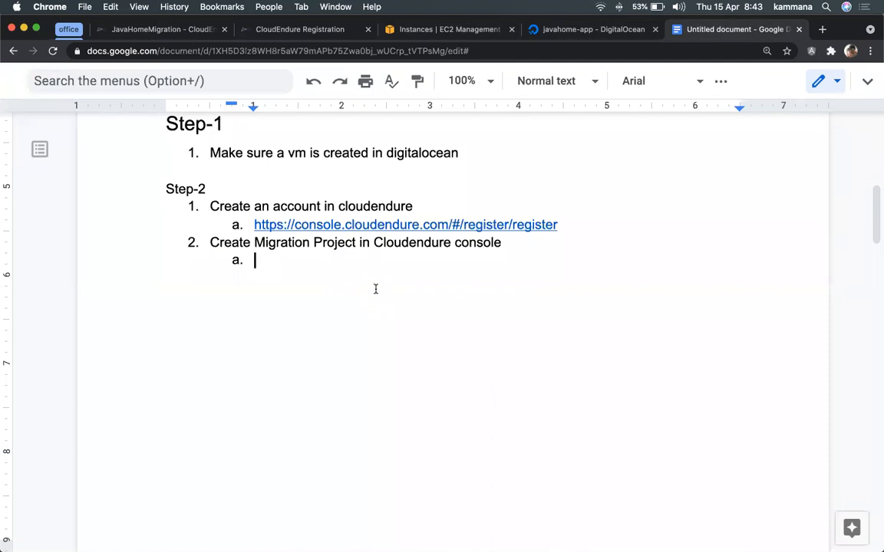
Step: Add sub-items 'Configure IAM creds for staging account', 'Create IAM policy' and 'Create IAM user with access key and secret key'
{"action": "type", "text": "Configu"}
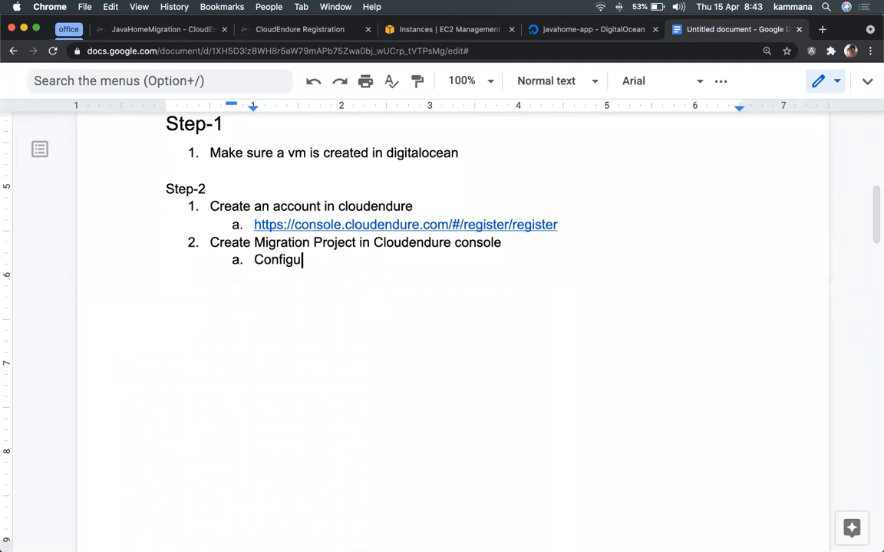
{"action": "type", "text": "re IAM creds "}
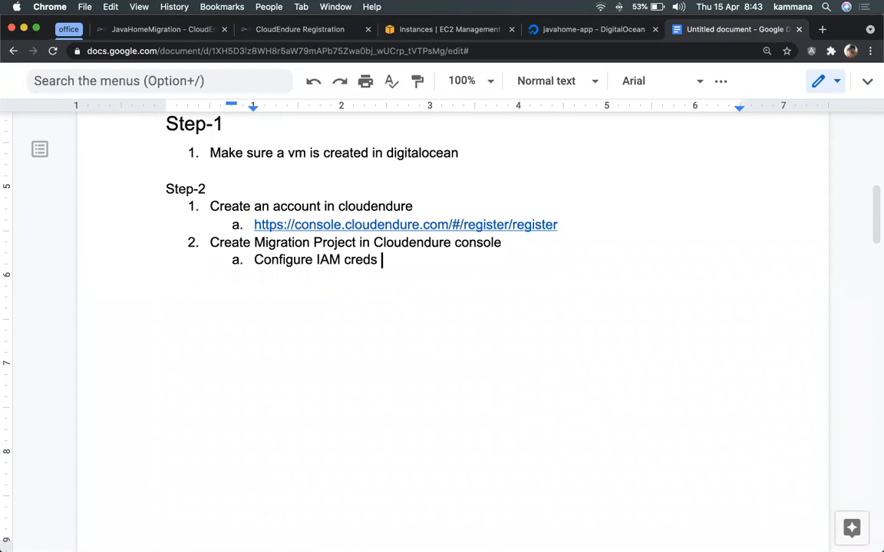
{"action": "type", "text": "for stagin"}
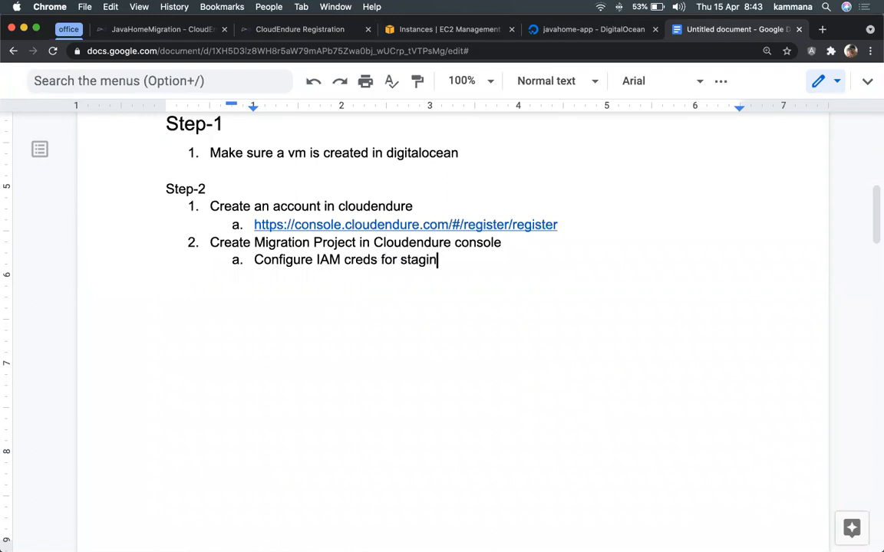
{"action": "type", "text": "g account"}
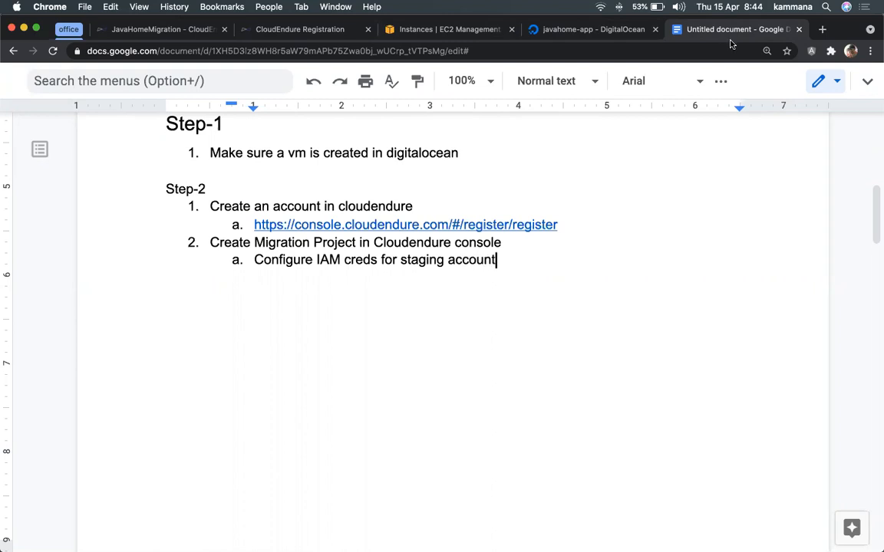
{"action": "key", "text": "Return"}
{"action": "type", "text": "Create IAM polic"}
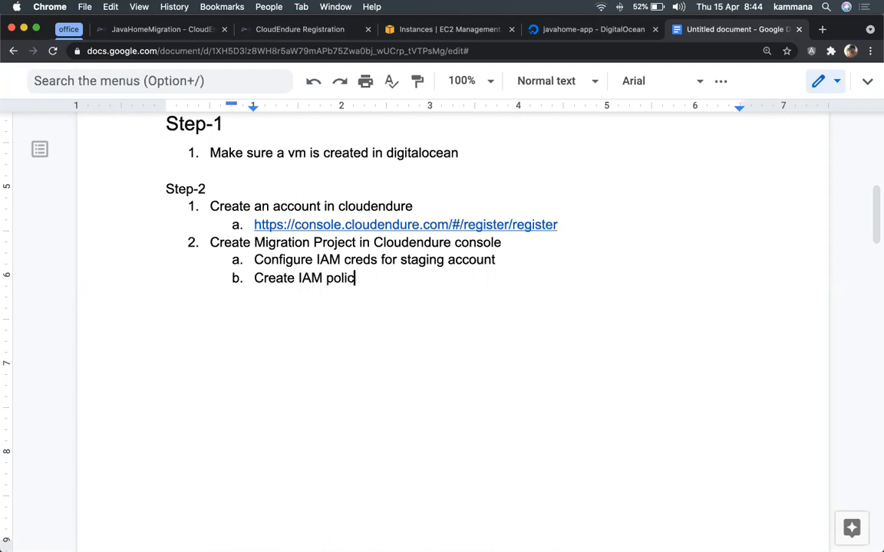
{"action": "key", "text": "BackSpace"}
{"action": "type", "text": "cy"}
{"action": "key", "text": "Return"}
{"action": "type", "text": "Creaete IAM"}
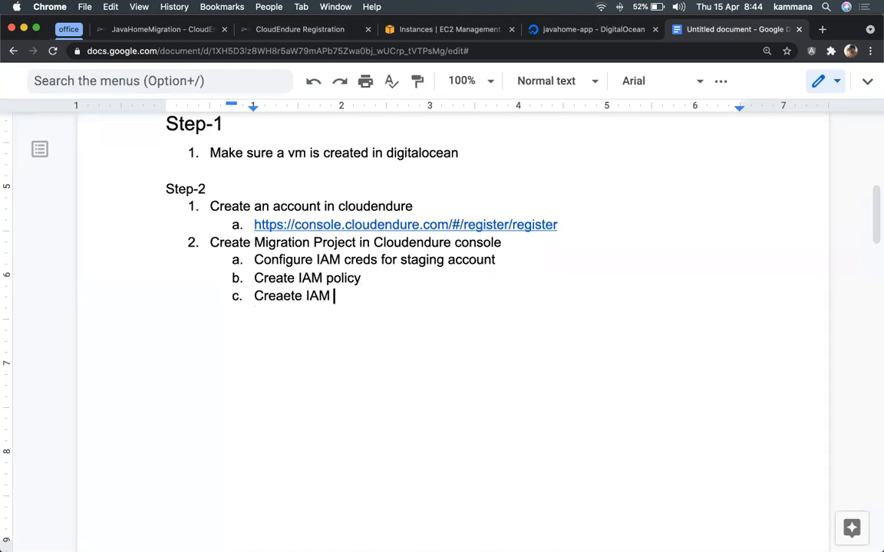
{"action": "type", "text": " user with access key and secret key"}
{"action": "left_click", "coordinate": [276, 290]}
{"action": "left_click", "coordinate": [284, 270]}
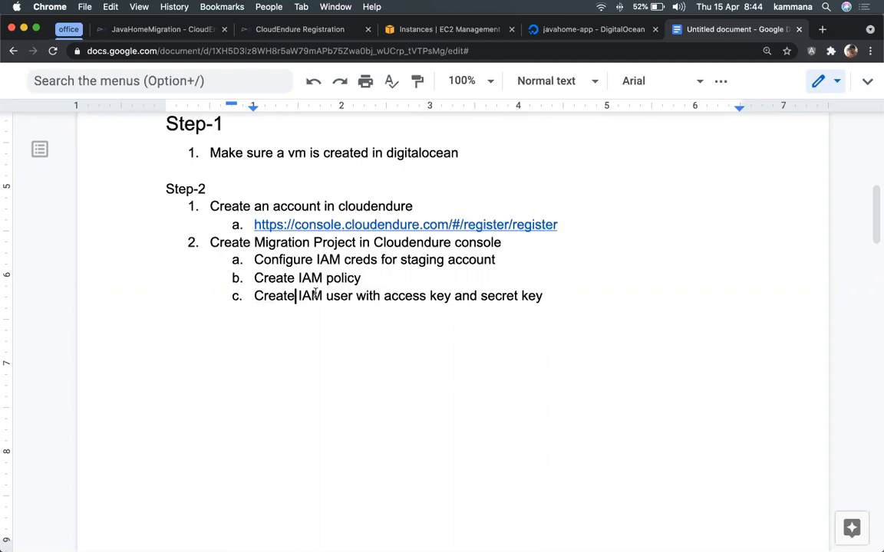
{"action": "left_click", "coordinate": [430, 31]}
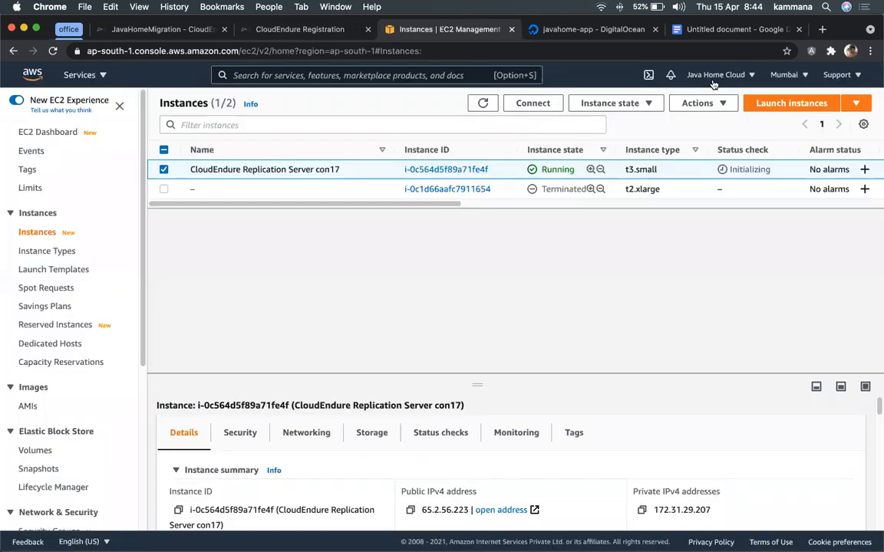
Step: Start a new IAM policy from IAM Policies and switch it to the JSON editor
{"action": "left_click", "coordinate": [33, 74]}
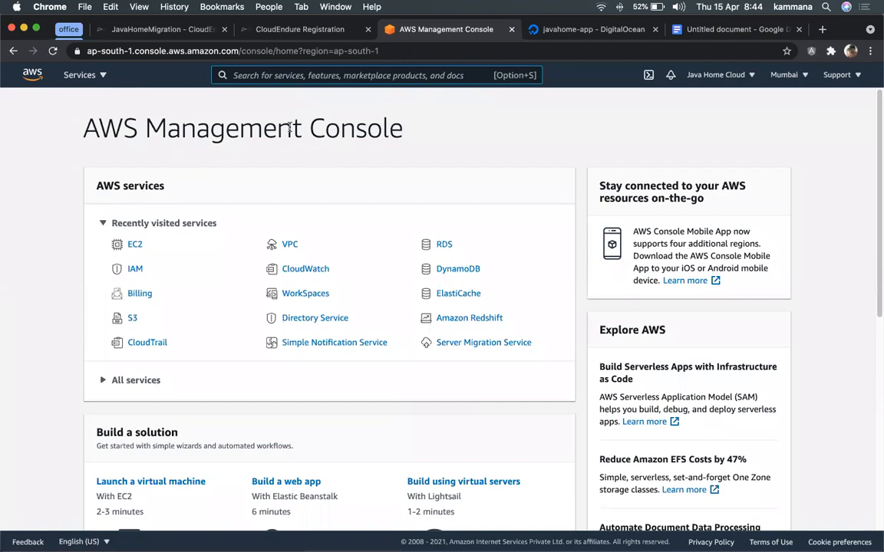
{"action": "left_click_drag", "start_coordinate": [290, 128], "coordinate": [360, 178]}
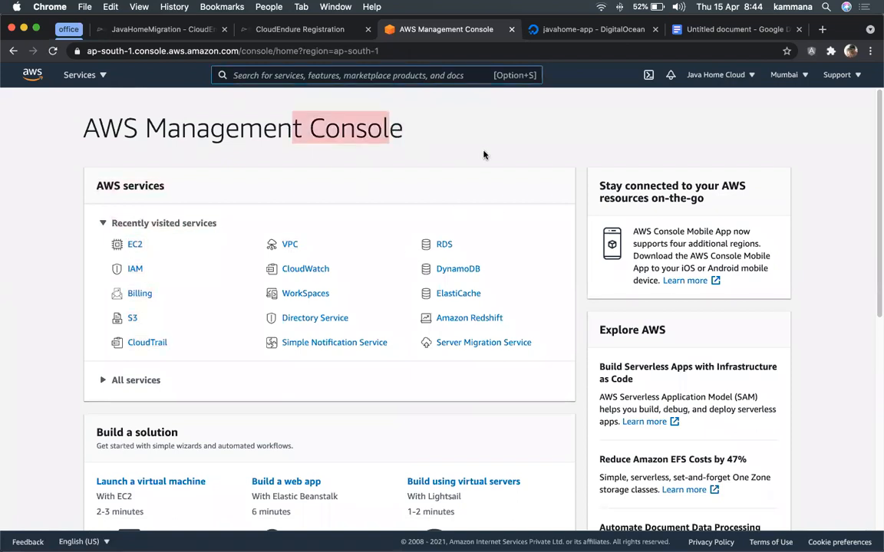
{"action": "triple_click", "coordinate": [356, 130]}
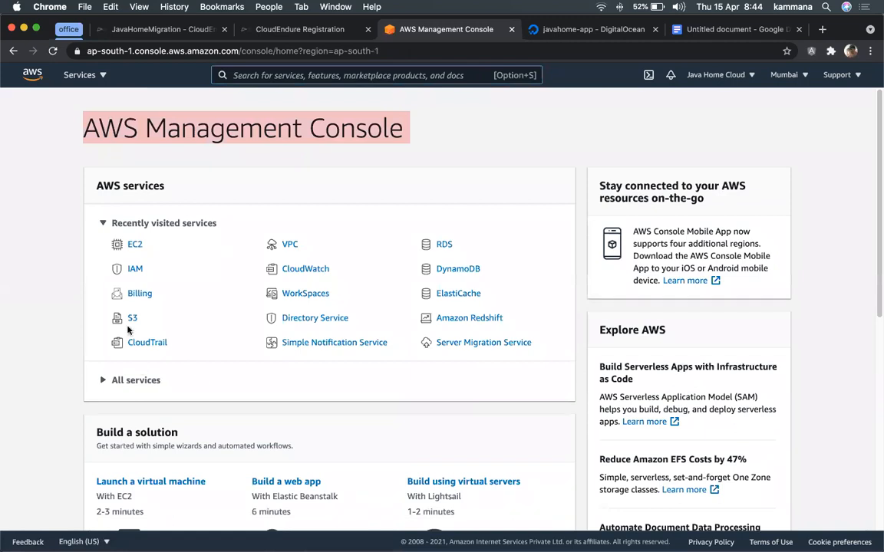
{"action": "left_click", "coordinate": [134, 269]}
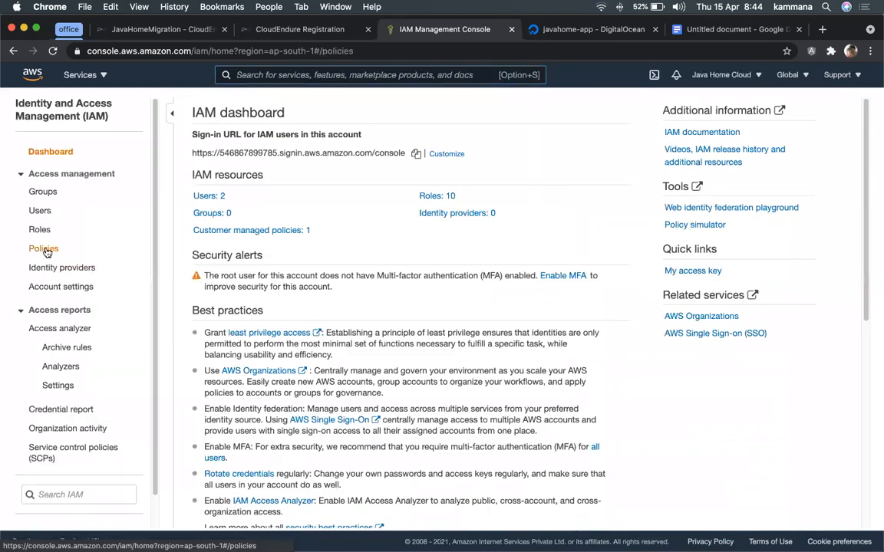
{"action": "left_click", "coordinate": [45, 250]}
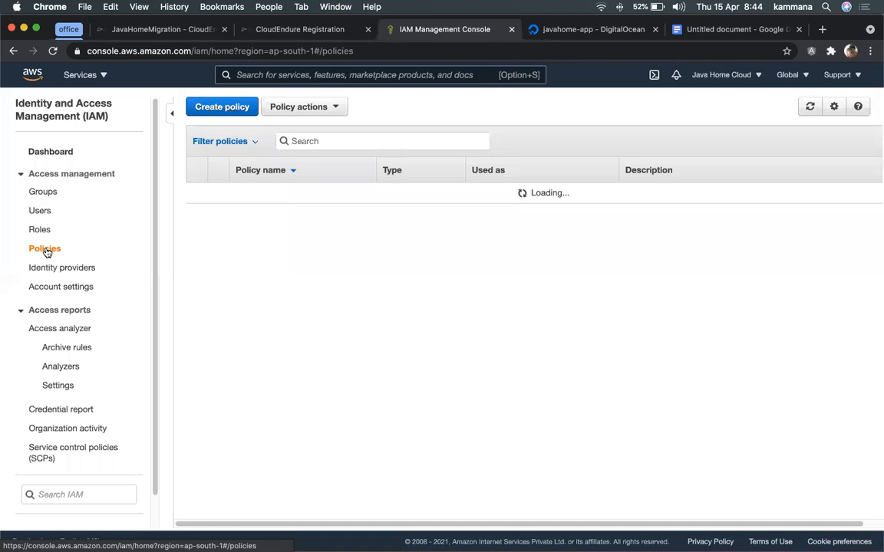
{"action": "left_click", "coordinate": [223, 107]}
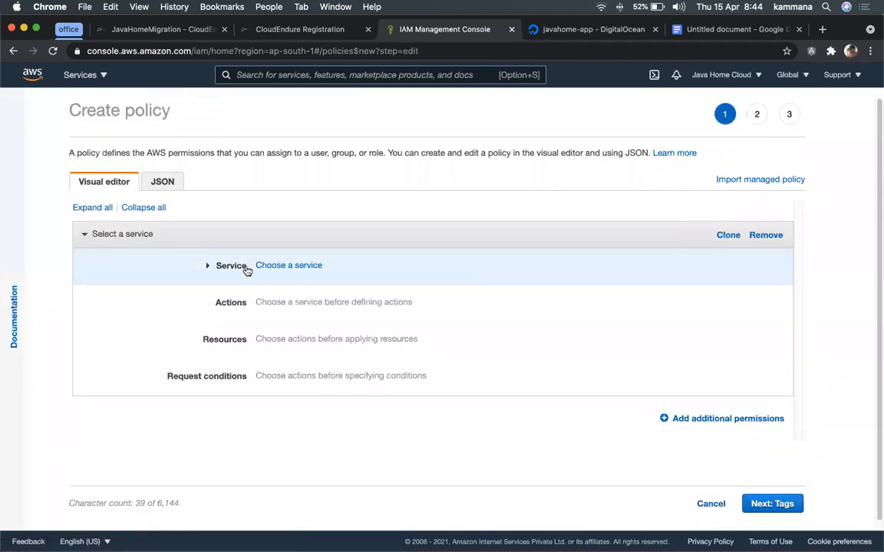
{"action": "left_click", "coordinate": [163, 183]}
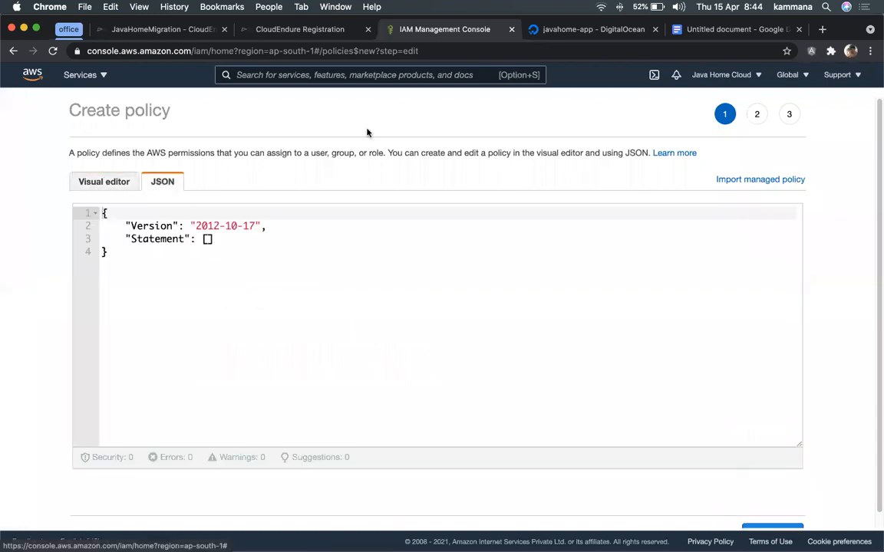
Step: Close the CloudEndure registration tab and return to the JavaHomeMigration credentials page
{"action": "left_click", "coordinate": [274, 32]}
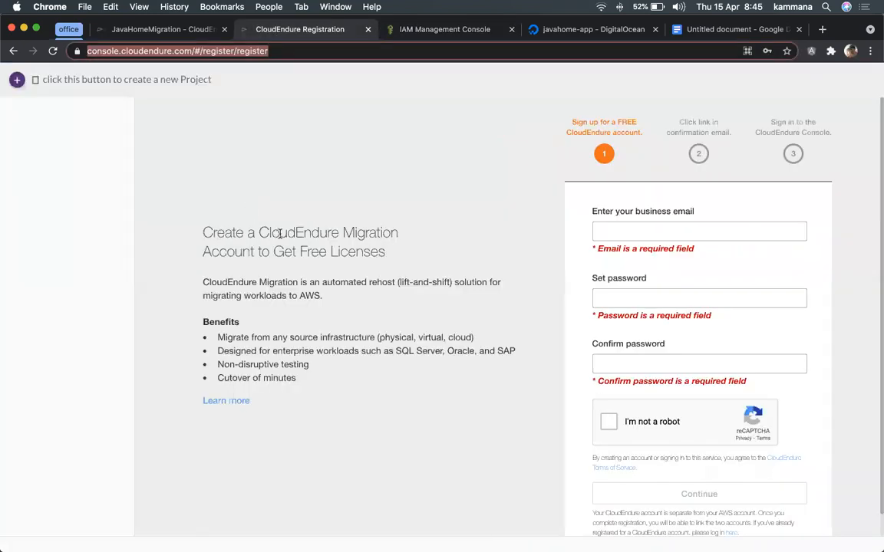
{"action": "left_click", "coordinate": [368, 29]}
{"action": "left_click", "coordinate": [173, 30]}
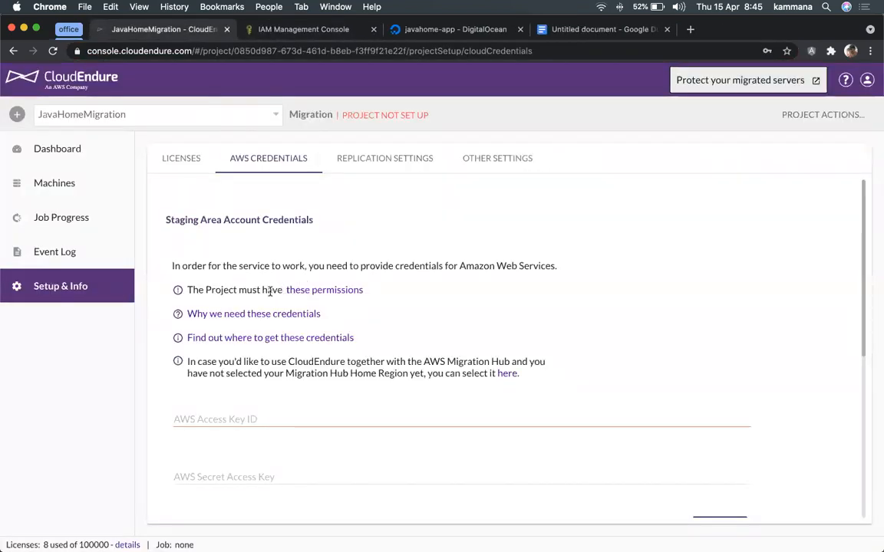
Step: Copy CloudEndure's required IAMPolicy.json and select the default JSON in the policy editor
{"action": "left_click", "coordinate": [320, 292]}
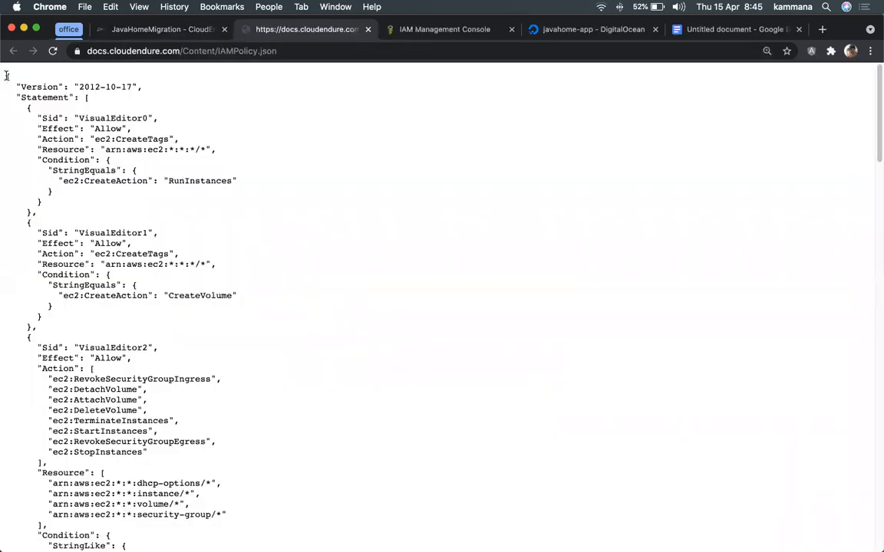
{"action": "left_click_drag", "start_coordinate": [7, 76], "coordinate": [69, 551]}
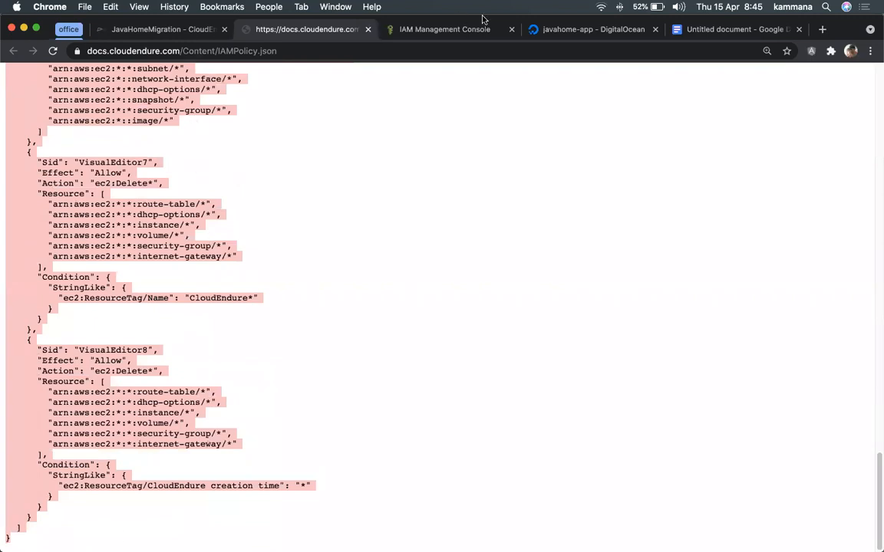
{"action": "left_click", "coordinate": [460, 29]}
{"action": "key", "text": "super+a"}
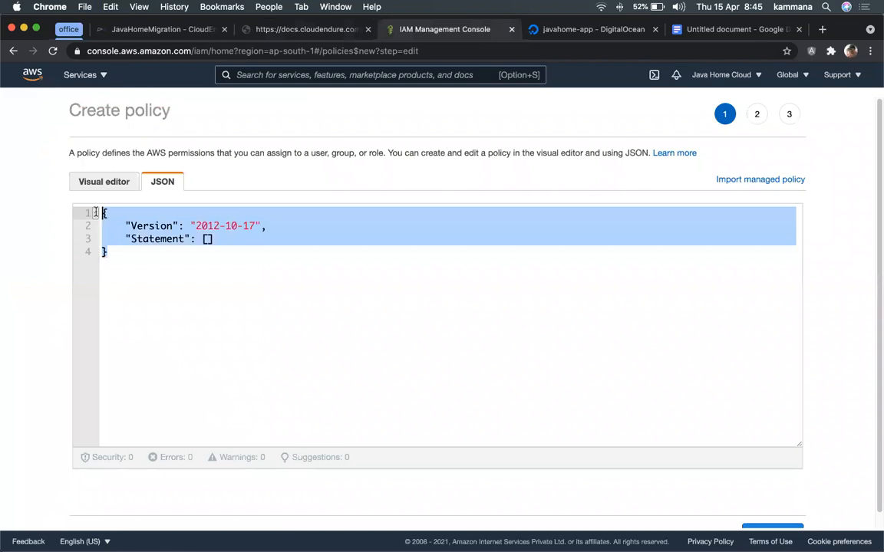
Step: Replace the policy JSON with the copied CloudEndure permissions and proceed to review
{"action": "key", "text": "super+v"}
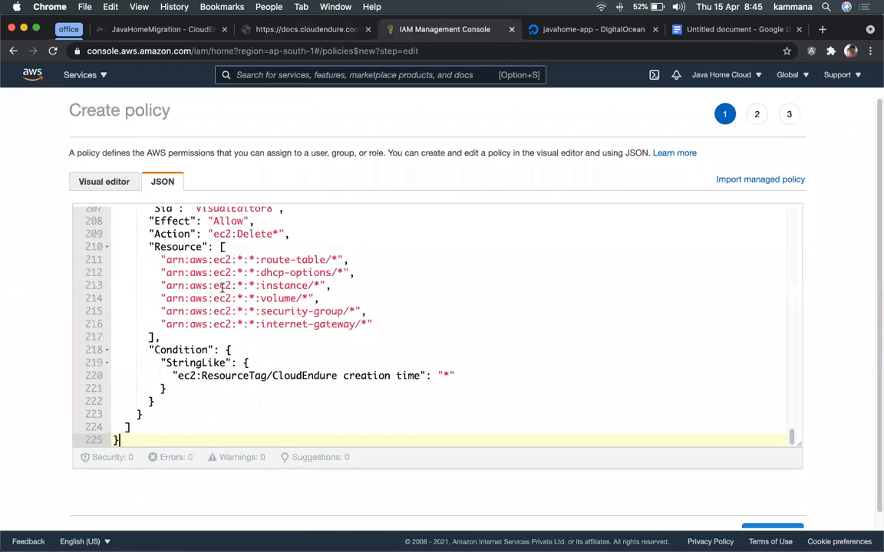
{"action": "scroll", "coordinate": [200, 277], "scroll_direction": "up", "scroll_amount": 15}
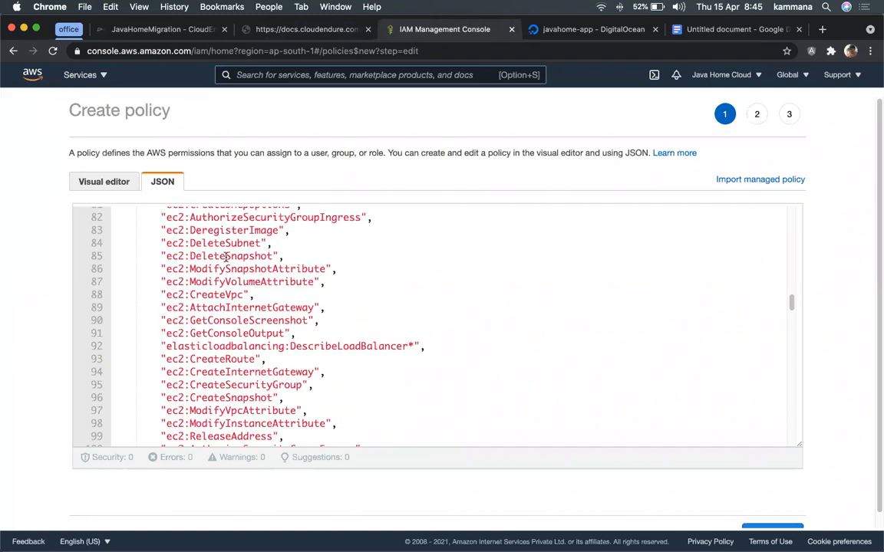
{"action": "scroll", "coordinate": [843, 425], "scroll_direction": "down", "scroll_amount": 2}
{"action": "left_click", "coordinate": [778, 519]}
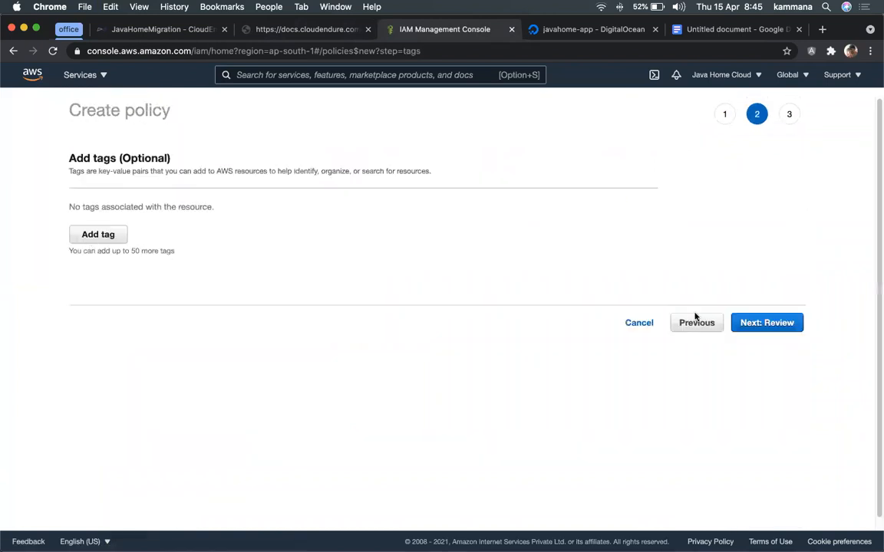
{"action": "left_click", "coordinate": [784, 322]}
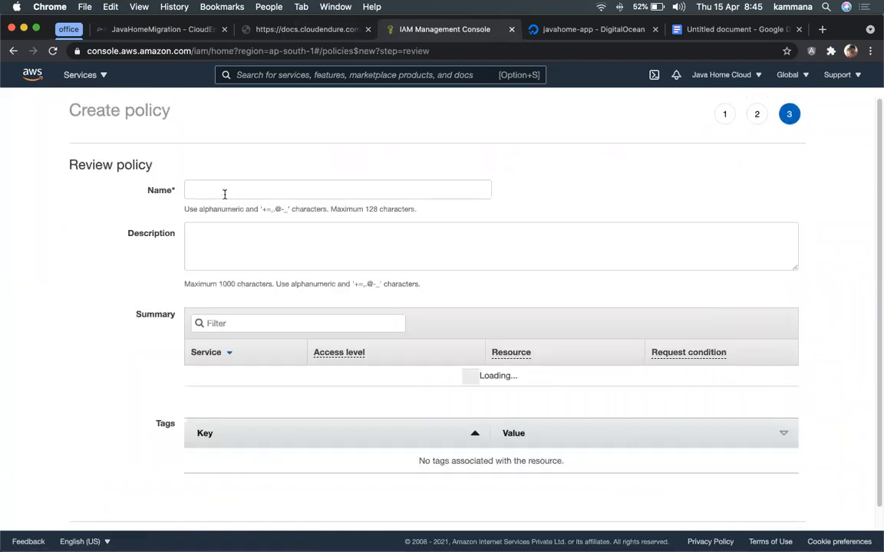
Step: Name the policy cloudendure-webinar, reuse the name as its description, and create it
{"action": "left_click", "coordinate": [222, 194]}
{"action": "type", "text": "cloudendure-webinar"}
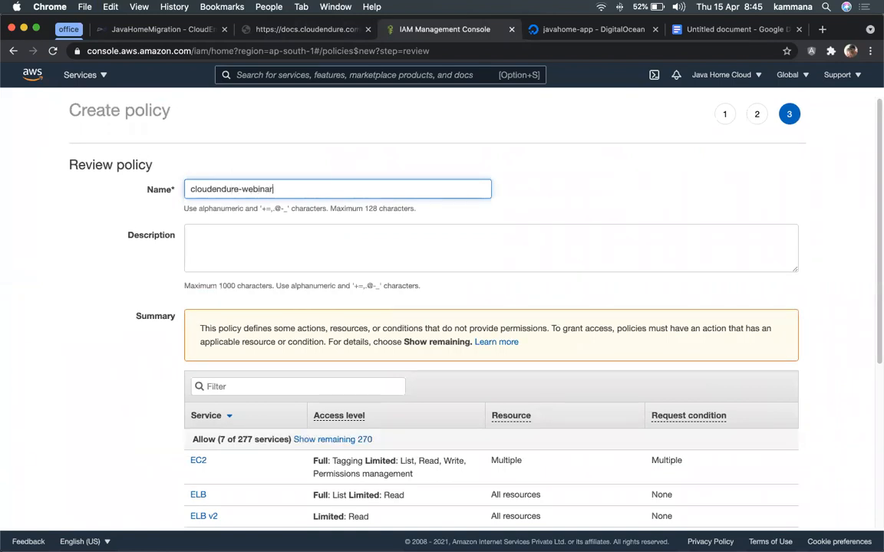
{"action": "key", "text": "super+a"}
{"action": "key", "text": "super+c"}
{"action": "left_click", "coordinate": [244, 257]}
{"action": "key", "text": "super+v"}
{"action": "scroll", "coordinate": [645, 474], "scroll_direction": "down", "scroll_amount": 7}
{"action": "left_click", "coordinate": [773, 519]}
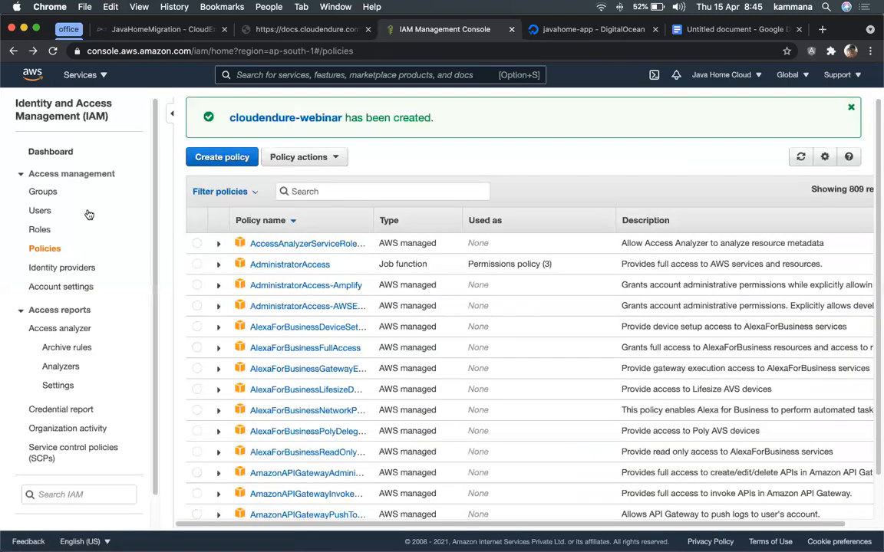
{"action": "left_click", "coordinate": [35, 210]}
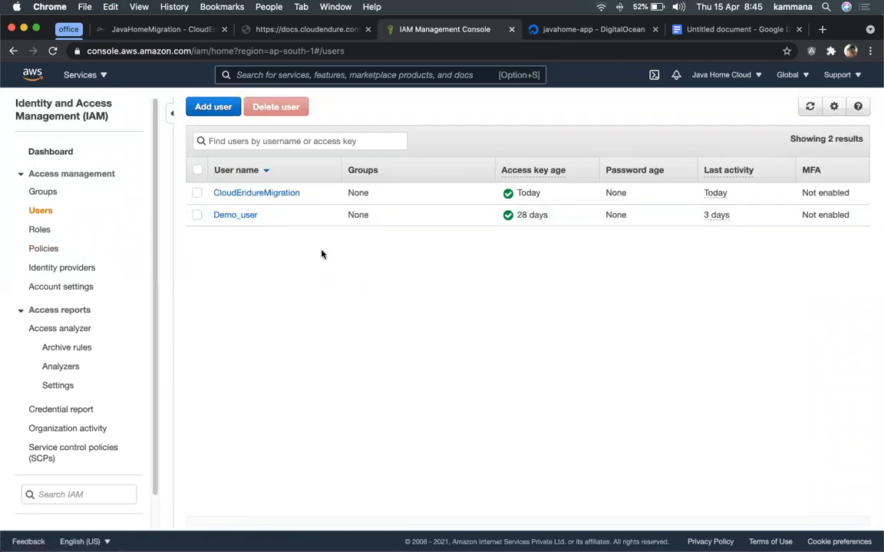
Step: Start a new IAM user named cloudendure-webinar-user with programmatic access
{"action": "left_click", "coordinate": [210, 109]}
{"action": "left_click", "coordinate": [349, 203]}
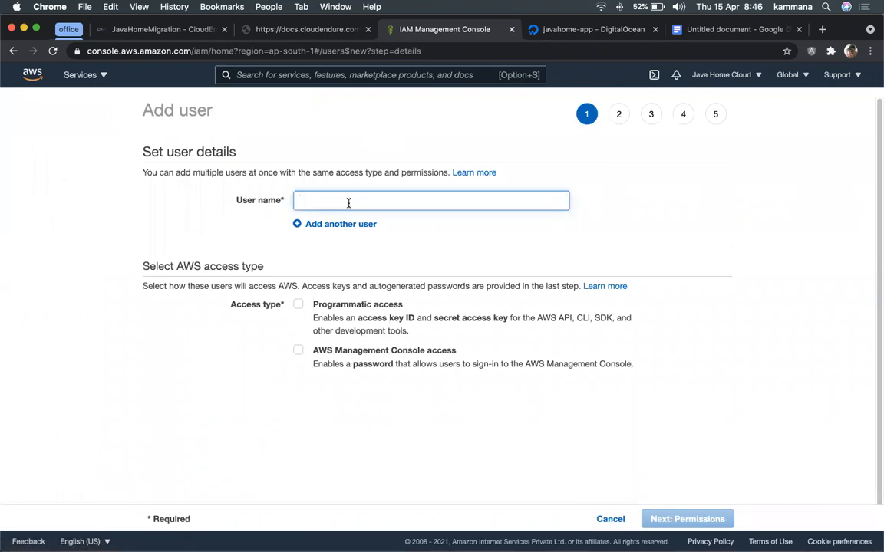
{"action": "key", "text": "super+v"}
{"action": "type", "text": "-use"}
{"action": "left_click", "coordinate": [258, 232]}
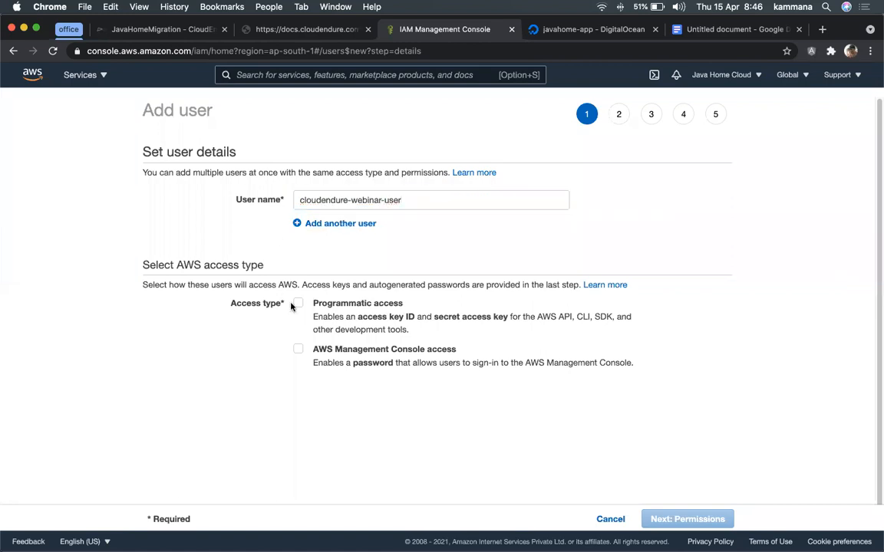
{"action": "left_click", "coordinate": [299, 306]}
{"action": "left_click_drag", "start_coordinate": [358, 319], "coordinate": [499, 326]}
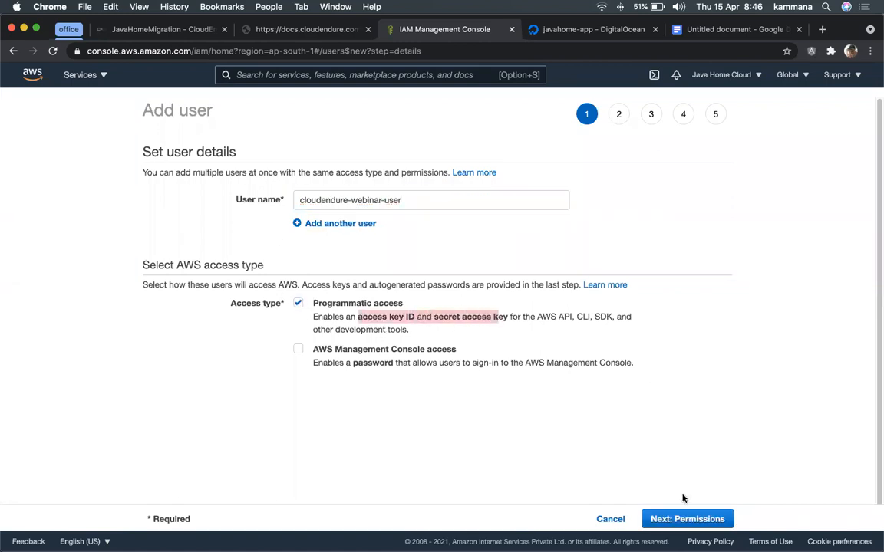
{"action": "left_click", "coordinate": [678, 520]}
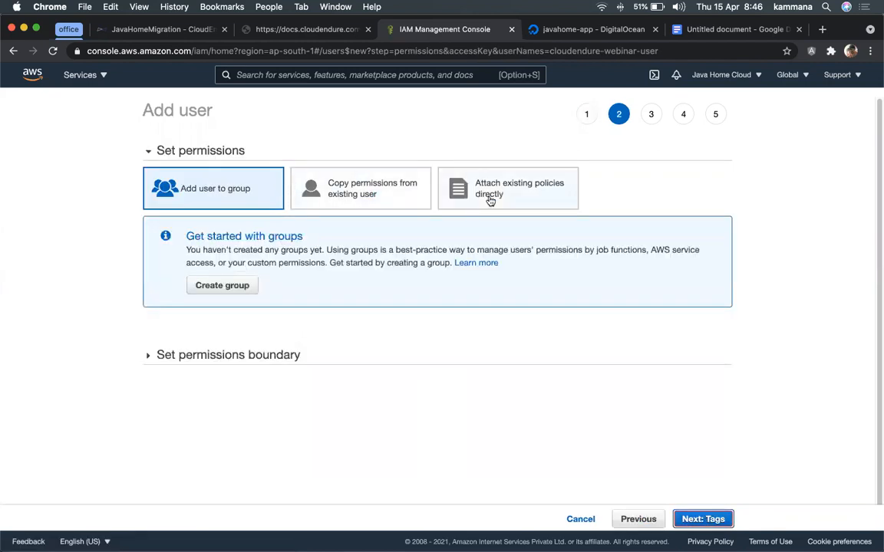
Step: Attach the customer-managed cloudendure-webinar policy directly and create the user
{"action": "left_click", "coordinate": [449, 209]}
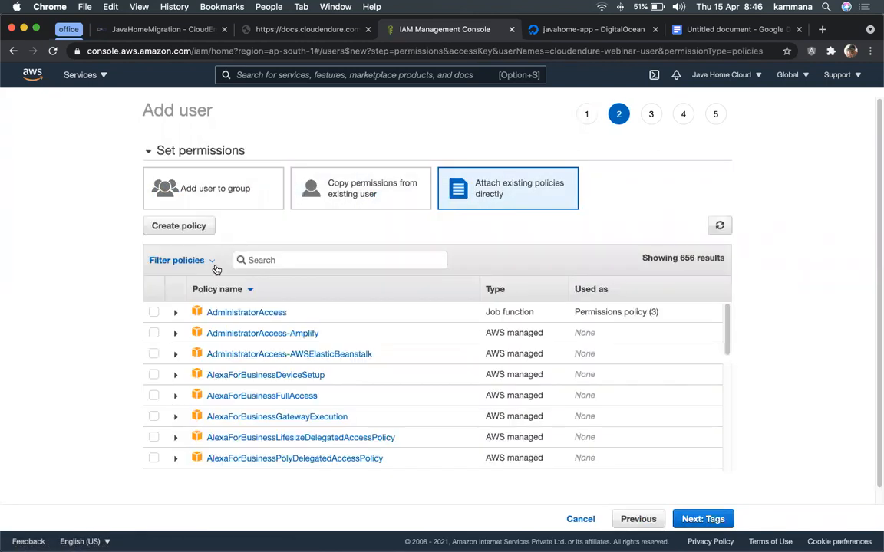
{"action": "left_click", "coordinate": [213, 262]}
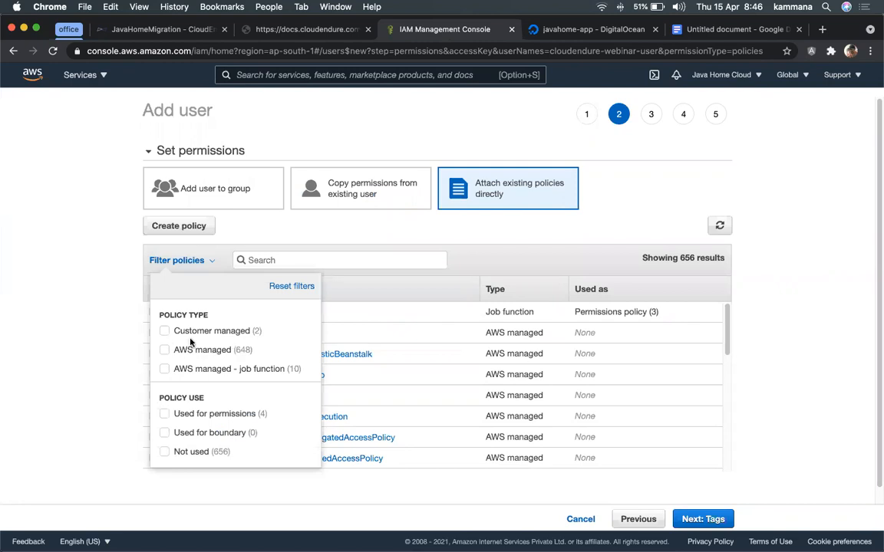
{"action": "left_click", "coordinate": [165, 332]}
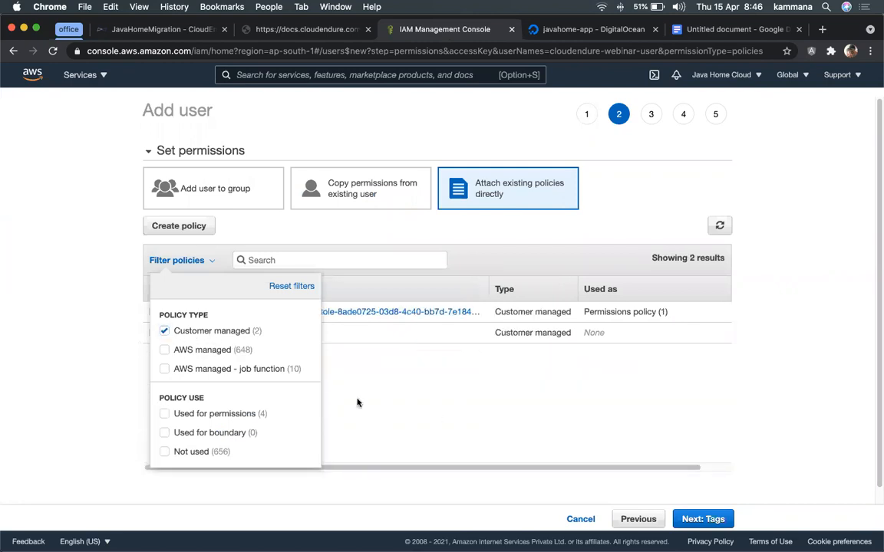
{"action": "left_click", "coordinate": [357, 402]}
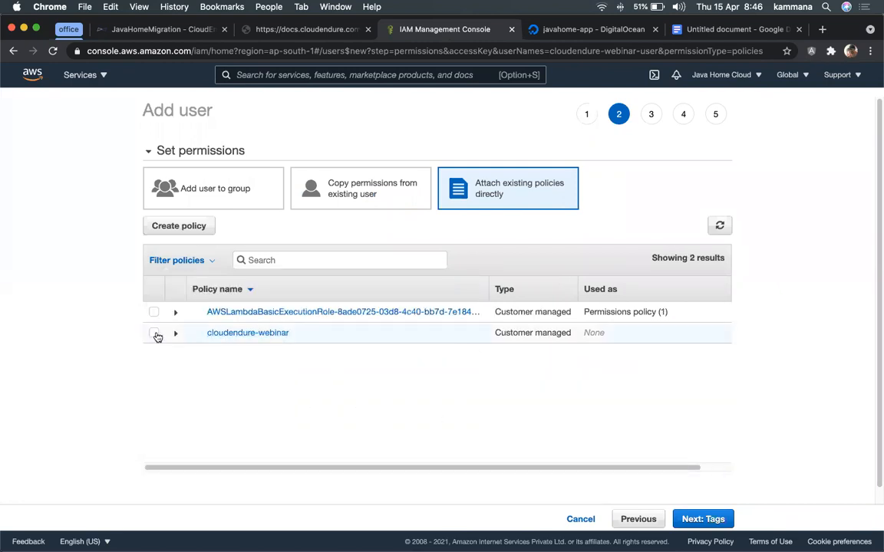
{"action": "left_click", "coordinate": [695, 519]}
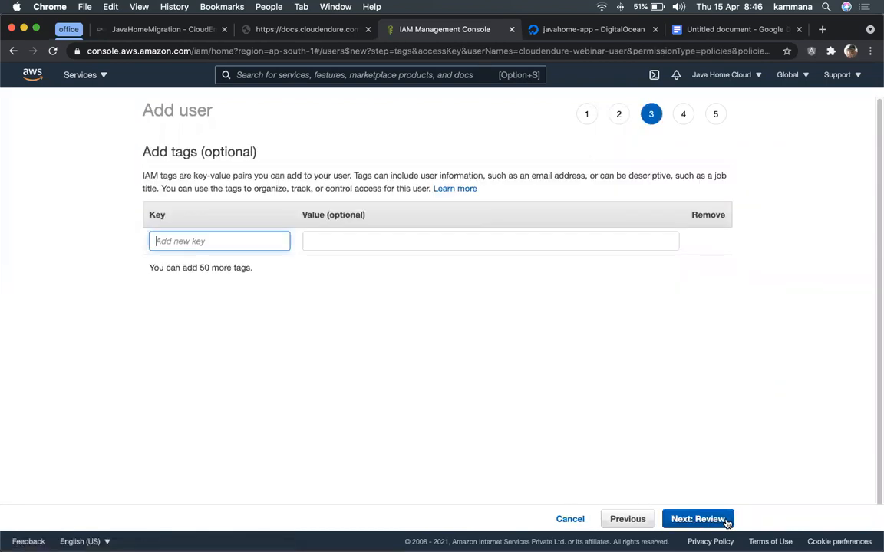
{"action": "left_click", "coordinate": [677, 514]}
{"action": "left_click", "coordinate": [710, 519]}
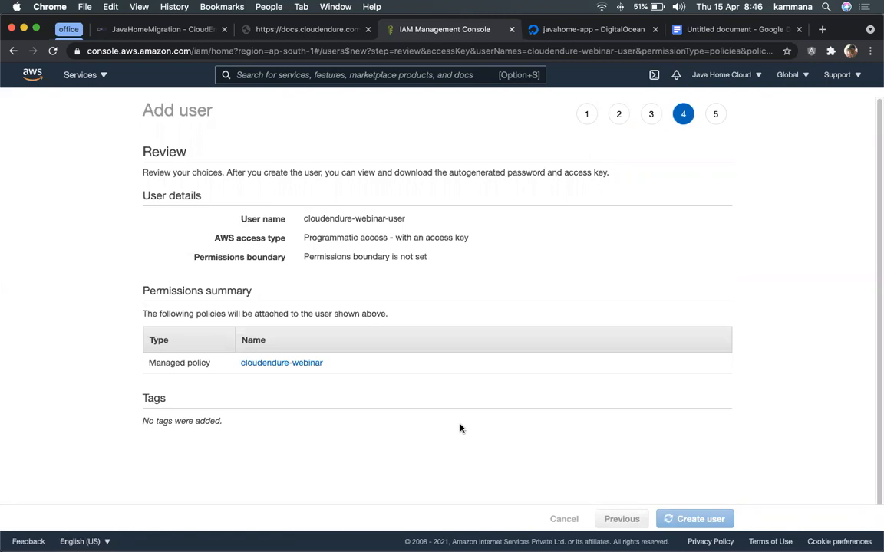
Step: Copy the new user's access key ID
{"action": "double_click", "coordinate": [515, 331]}
{"action": "key", "text": "super+c"}
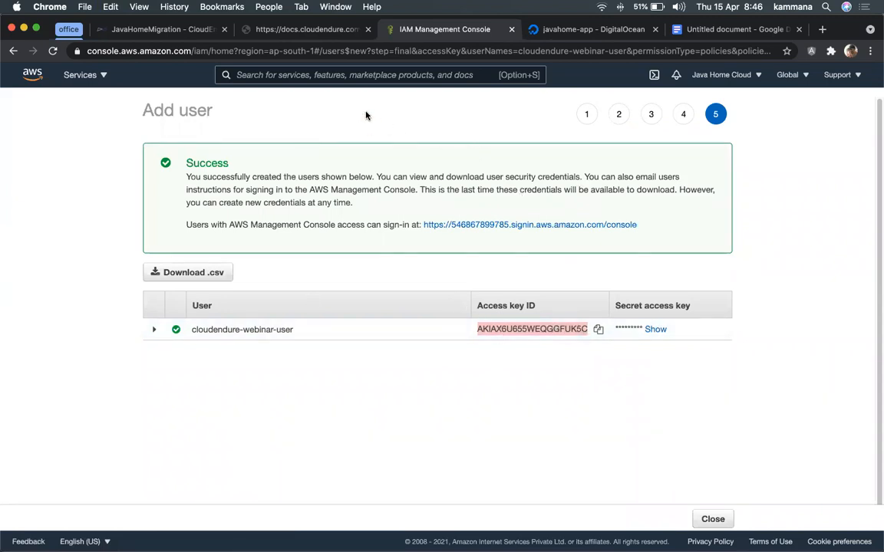
{"action": "key", "text": "super+c"}
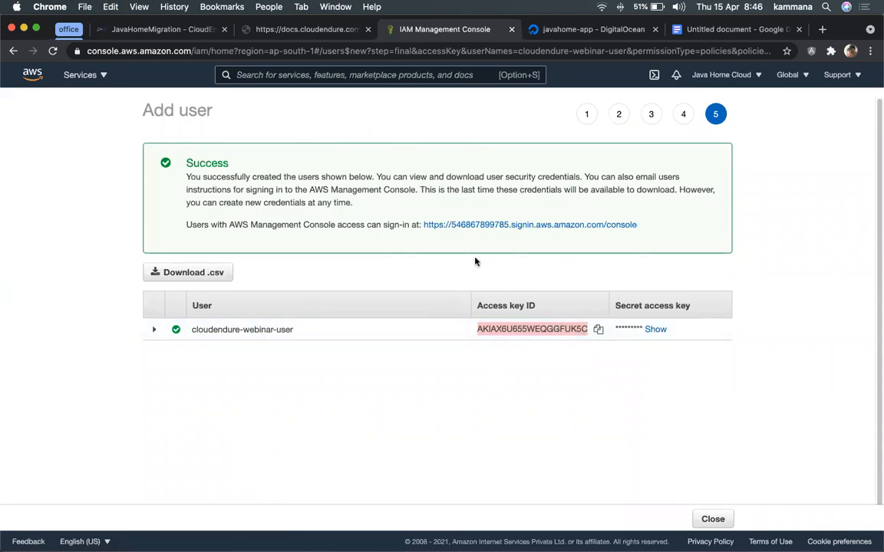
Step: Paste the IAM user's Access Key ID and Secret Access Key into AWS Credentials and save
{"action": "left_click", "coordinate": [174, 29]}
{"action": "left_click", "coordinate": [194, 414]}
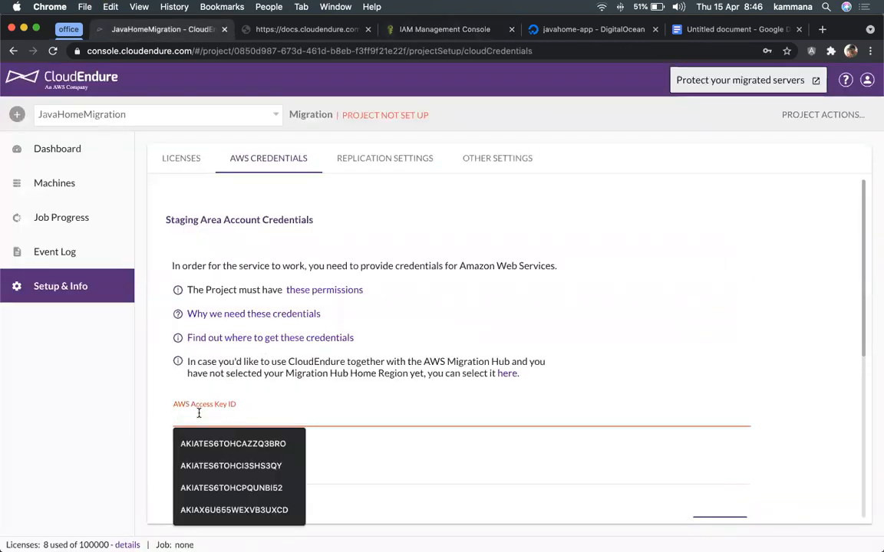
{"action": "key", "text": "super+v"}
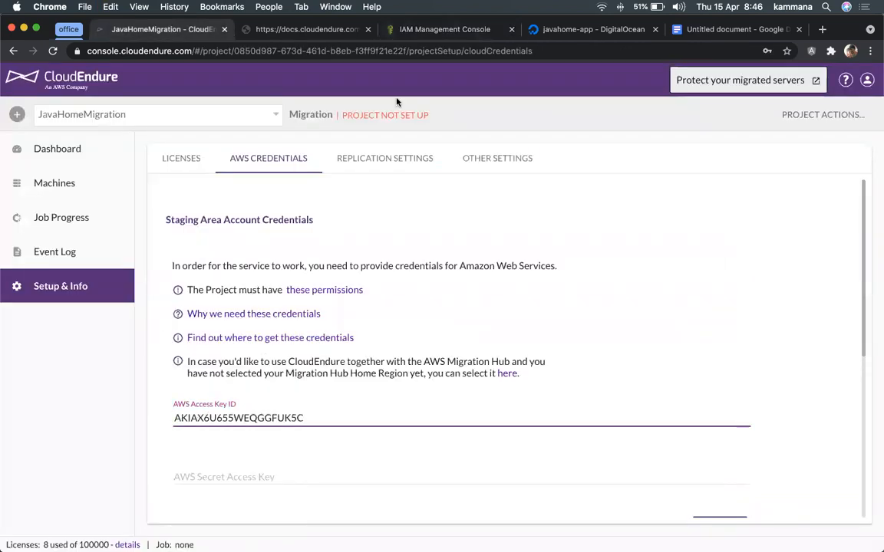
{"action": "left_click", "coordinate": [426, 30]}
{"action": "double_click", "coordinate": [651, 330]}
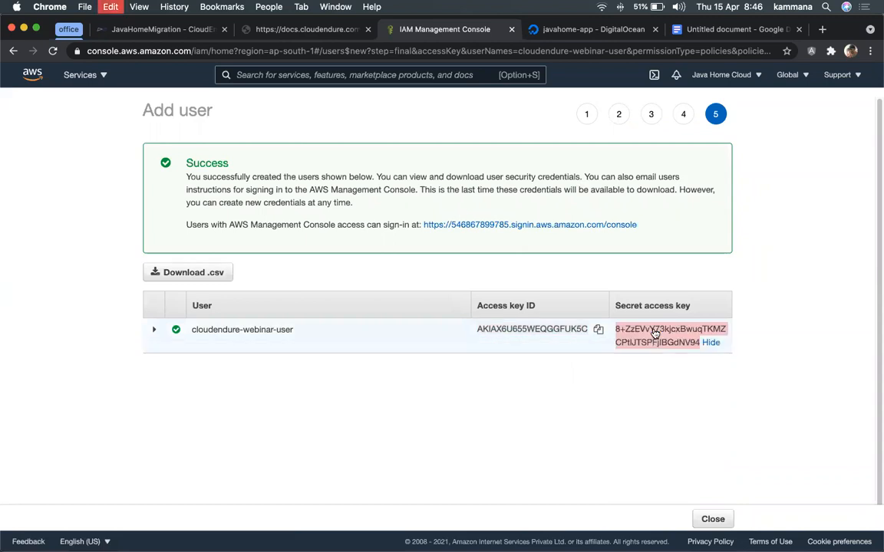
{"action": "left_click", "coordinate": [162, 29]}
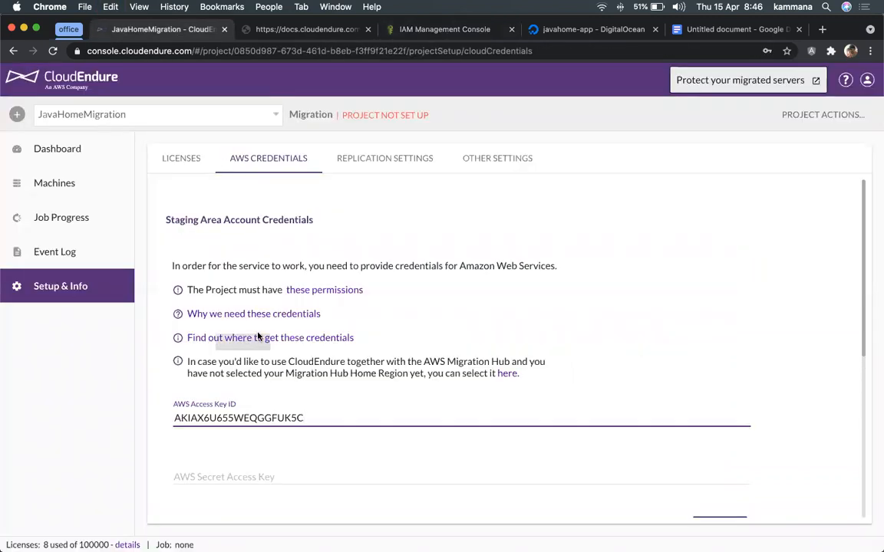
{"action": "left_click", "coordinate": [212, 478]}
{"action": "key", "text": "super+v"}
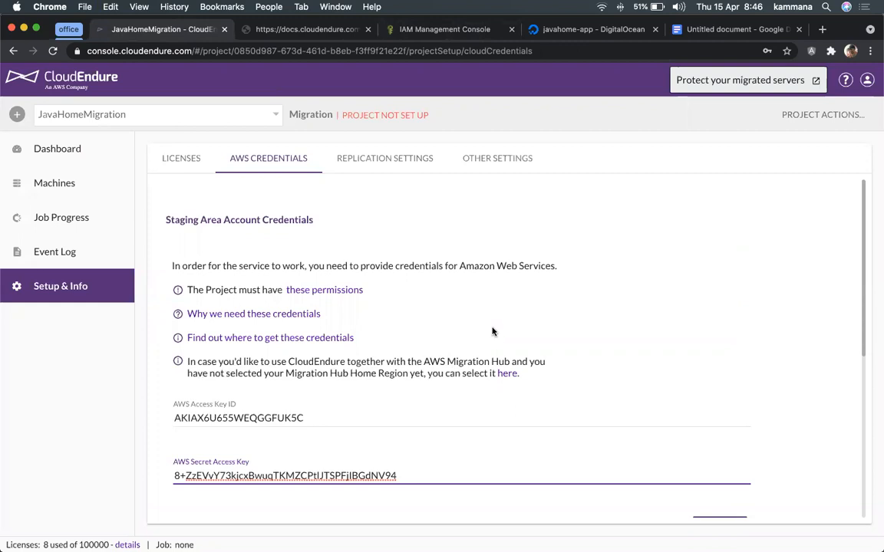
{"action": "scroll", "coordinate": [496, 330], "scroll_direction": "down", "scroll_amount": 2}
{"action": "left_click", "coordinate": [411, 458]}
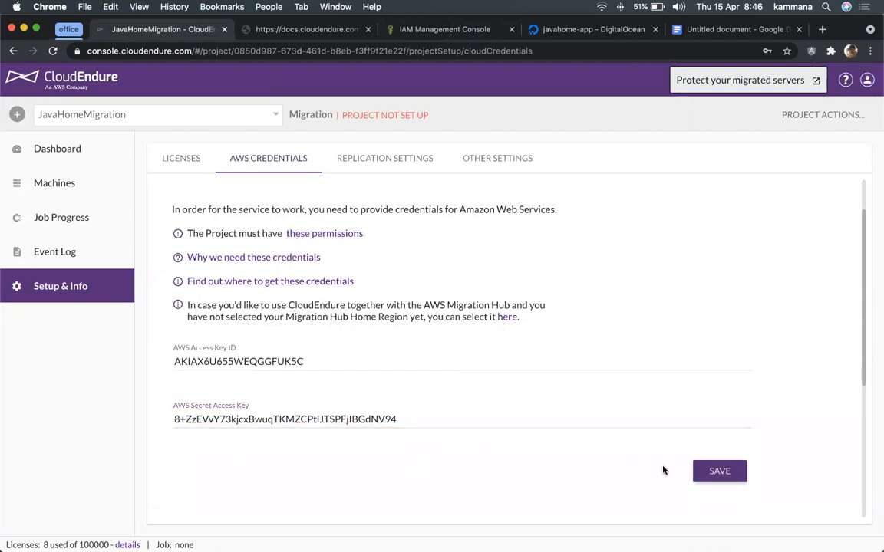
{"action": "left_click", "coordinate": [720, 472]}
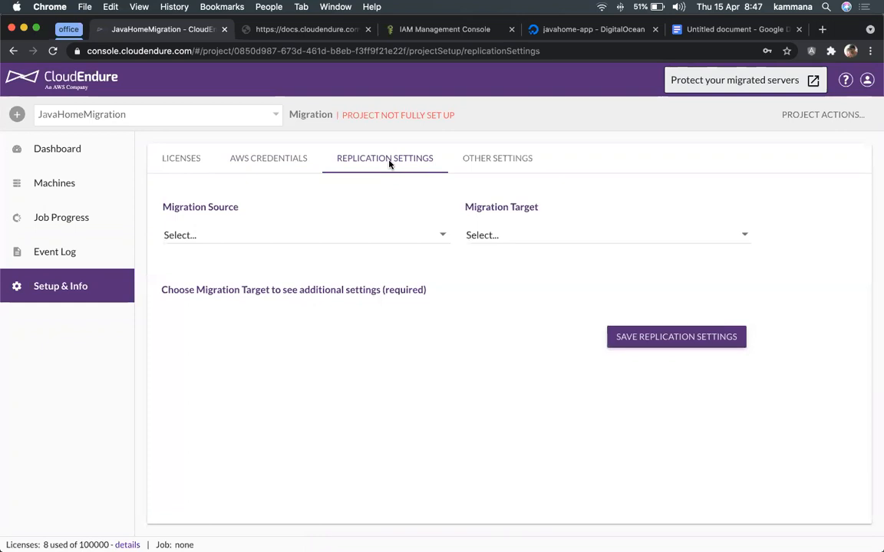
Step: Set Migration Source to Other Infrastructure and Migration Target to AWS Asia Pacific (Mumbai)
{"action": "left_click", "coordinate": [194, 235]}
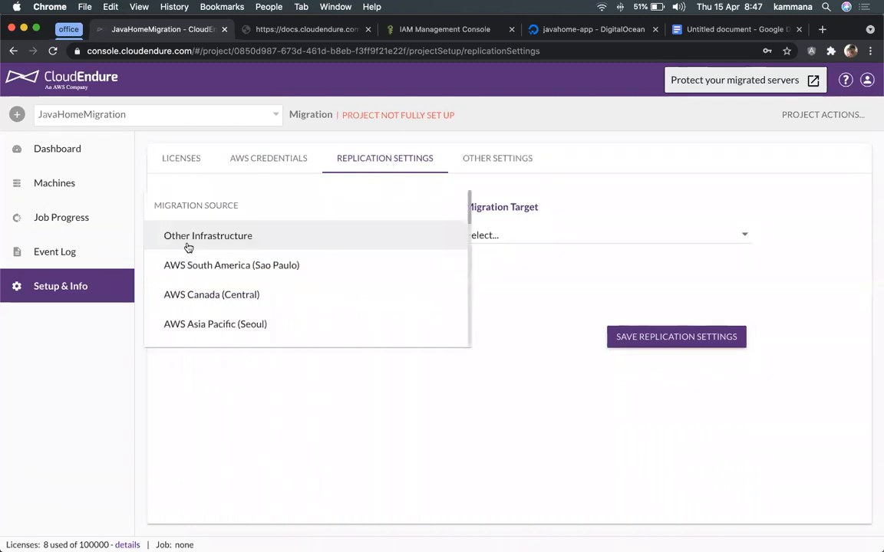
{"action": "left_click", "coordinate": [189, 239]}
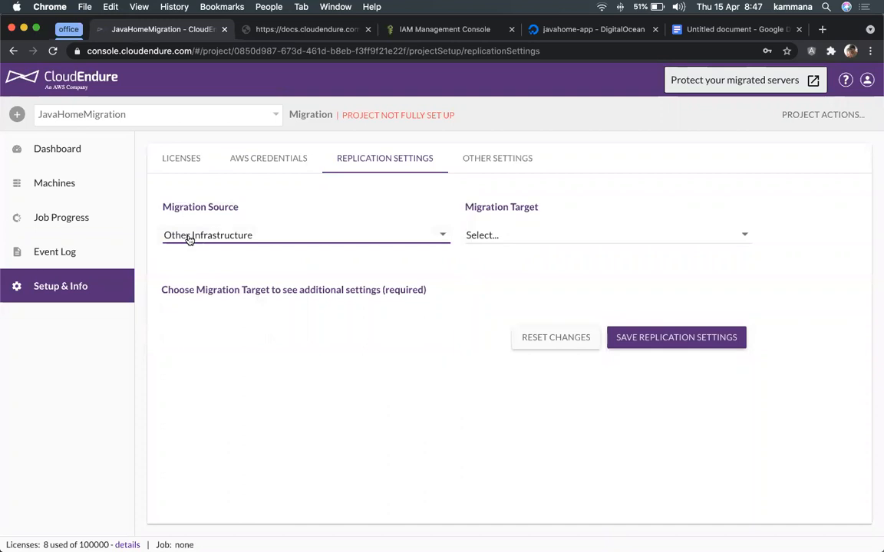
{"action": "left_click", "coordinate": [189, 239]}
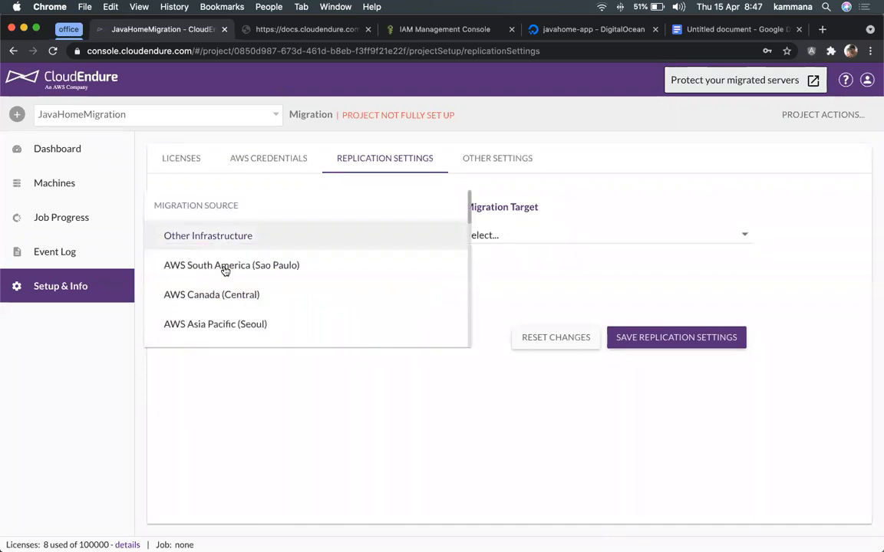
{"action": "left_click", "coordinate": [221, 238]}
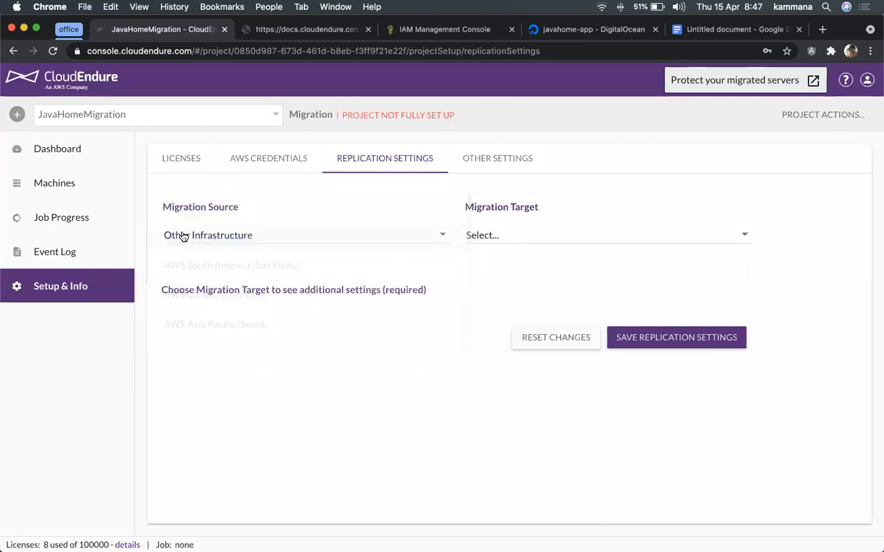
{"action": "left_click", "coordinate": [514, 235]}
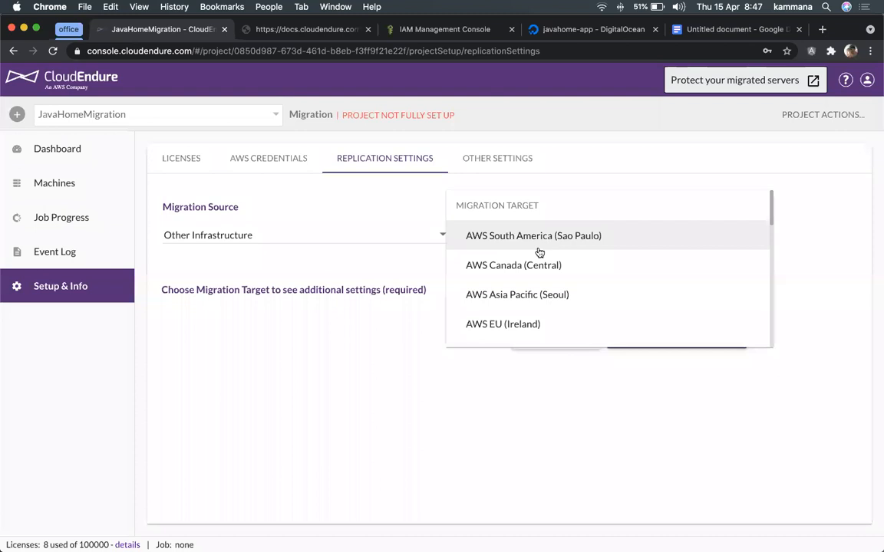
{"action": "scroll", "coordinate": [581, 271], "scroll_direction": "down", "scroll_amount": 2}
{"action": "scroll", "coordinate": [583, 272], "scroll_direction": "down", "scroll_amount": 4}
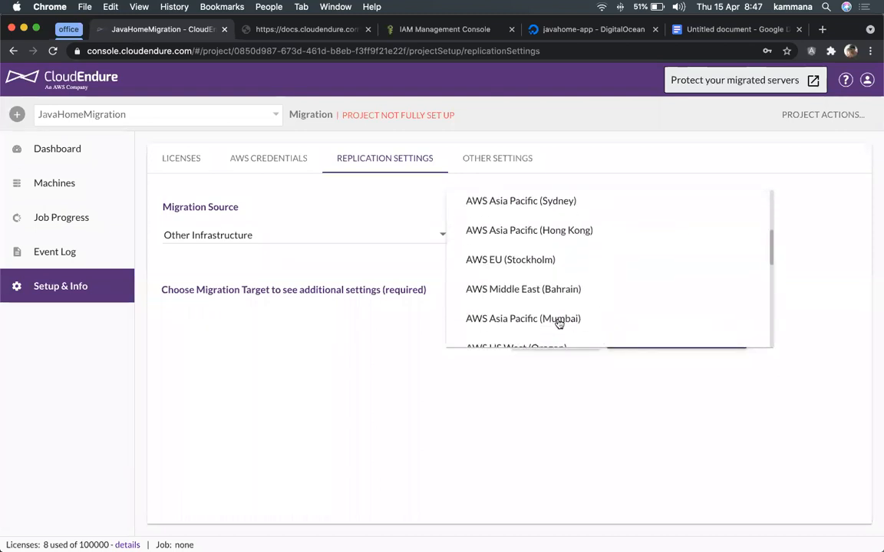
{"action": "left_click", "coordinate": [559, 318]}
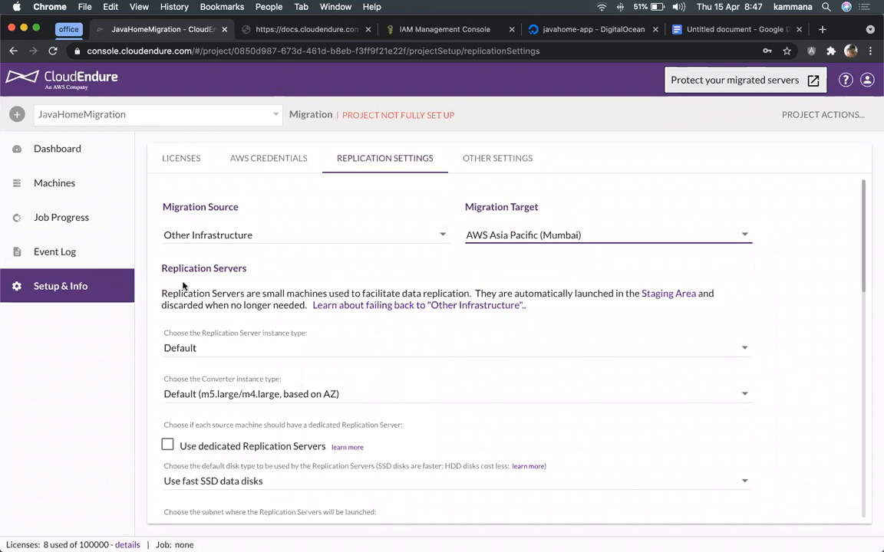
{"action": "left_click_drag", "start_coordinate": [160, 268], "coordinate": [257, 276]}
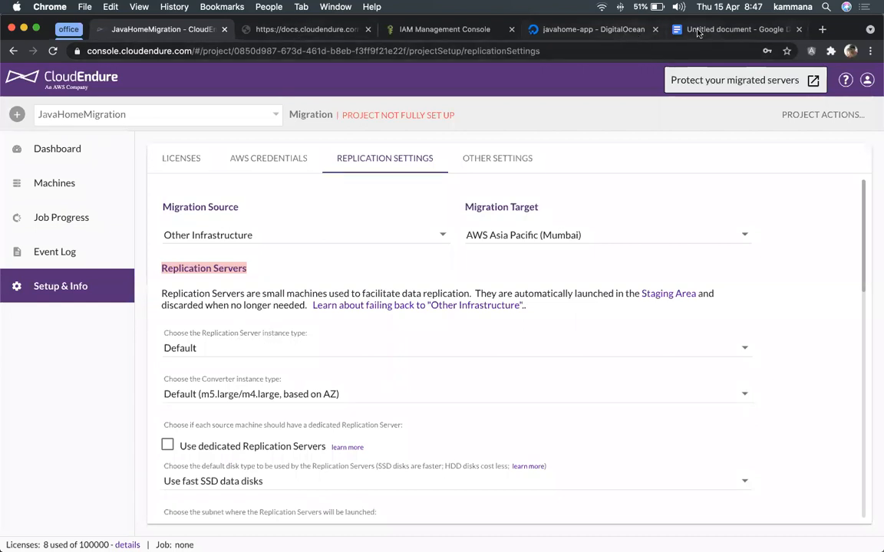
Step: Circle the staging replication servers in the Google Docs architecture diagram, then return to CloudEndure
{"action": "left_click", "coordinate": [728, 29]}
{"action": "scroll", "coordinate": [581, 221], "scroll_direction": "up", "scroll_amount": 5}
{"action": "scroll", "coordinate": [581, 222], "scroll_direction": "down", "scroll_amount": 15}
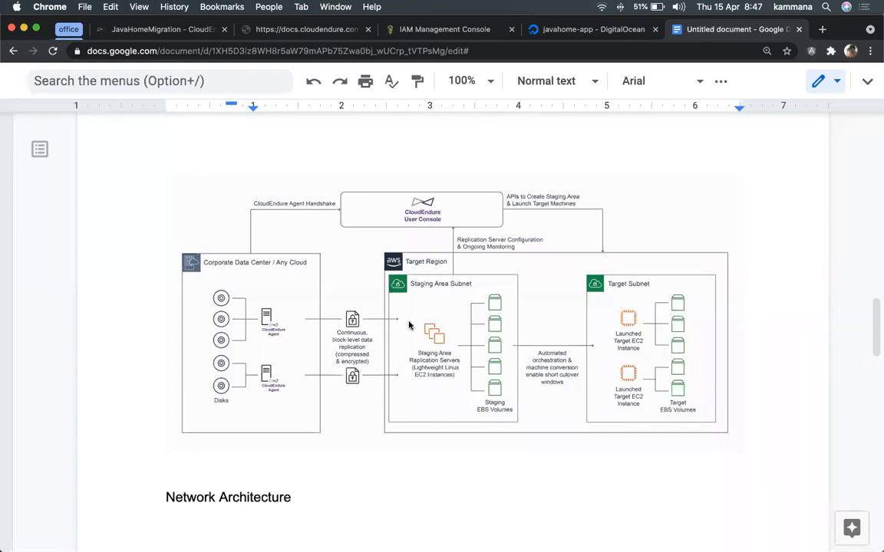
{"action": "mouse_move", "coordinate": [406, 311]}
{"action": "left_mouse_down"}
{"action": "mouse_move", "coordinate": [405, 360]}
{"action": "mouse_move", "coordinate": [503, 396]}
{"action": "mouse_move", "coordinate": [499, 300]}
{"action": "mouse_move", "coordinate": [381, 296]}
{"action": "mouse_move", "coordinate": [407, 308]}
{"action": "left_mouse_up"}
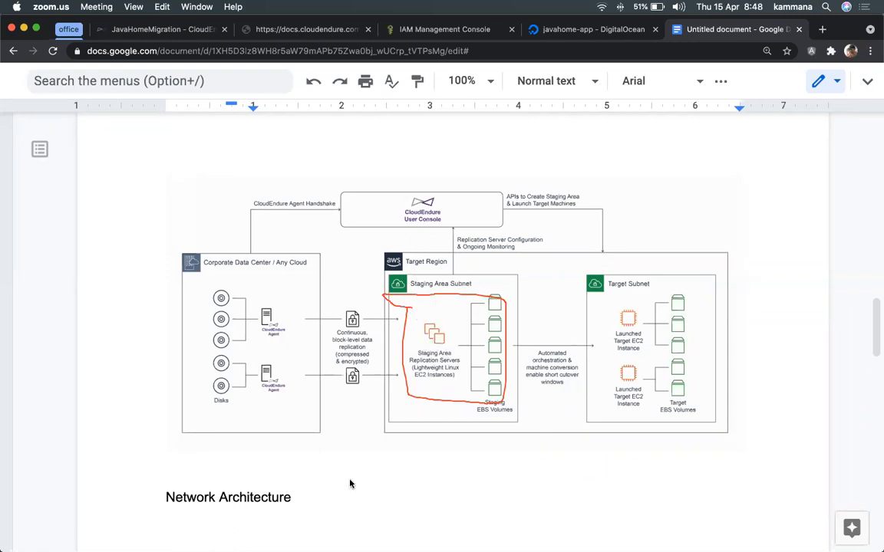
{"action": "left_click", "coordinate": [612, 506]}
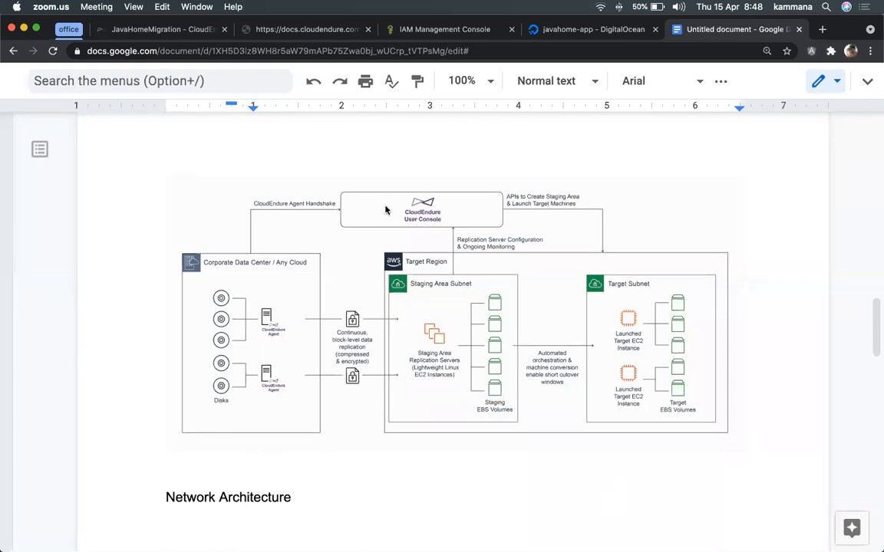
{"action": "left_click", "coordinate": [135, 31]}
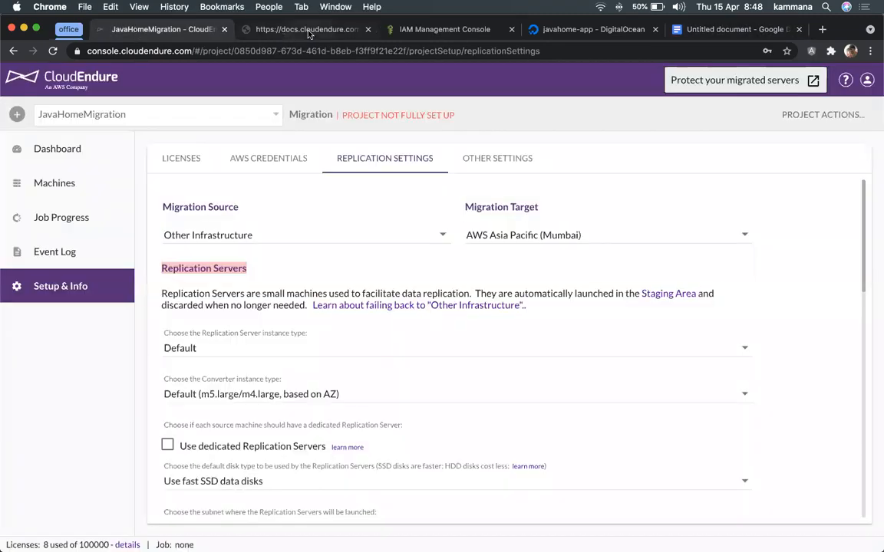
Step: Close the docs.cloudendure.com documentation tab
{"action": "left_click", "coordinate": [277, 29]}
{"action": "left_click", "coordinate": [368, 29]}
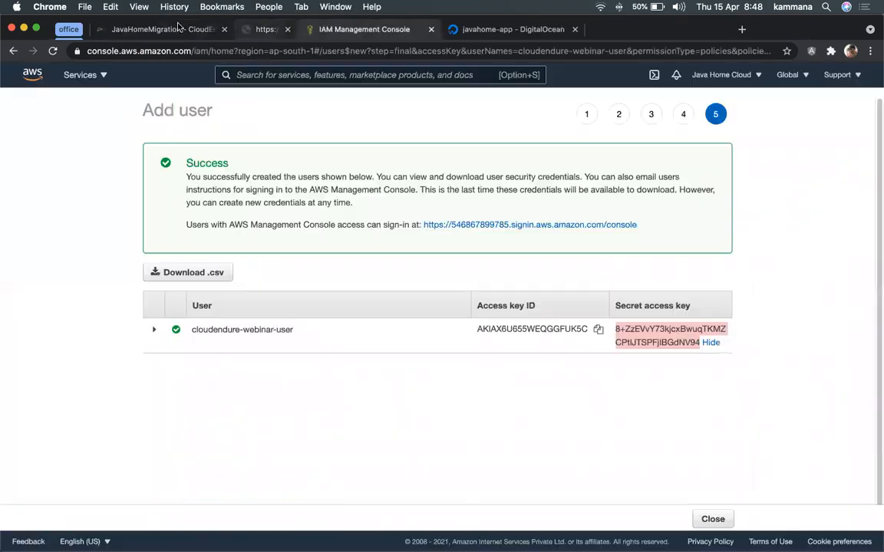
{"action": "left_click", "coordinate": [162, 32]}
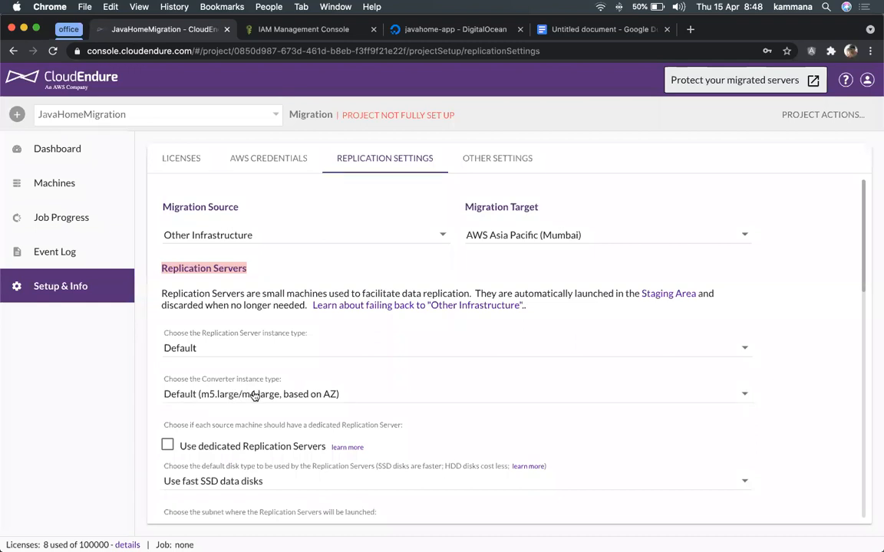
Step: Re-select AWS Asia Pacific (Mumbai) as the Migration Target
{"action": "scroll", "coordinate": [254, 395], "scroll_direction": "down", "scroll_amount": 1}
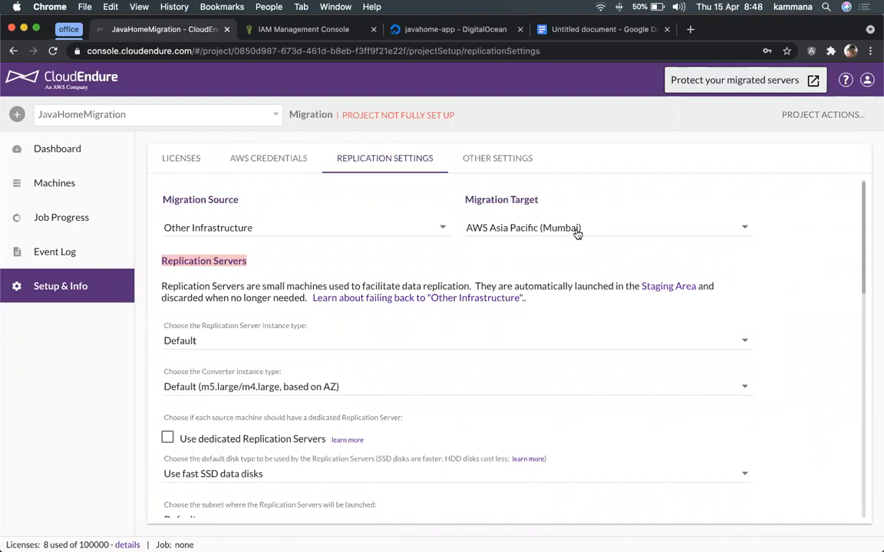
{"action": "left_click", "coordinate": [510, 228]}
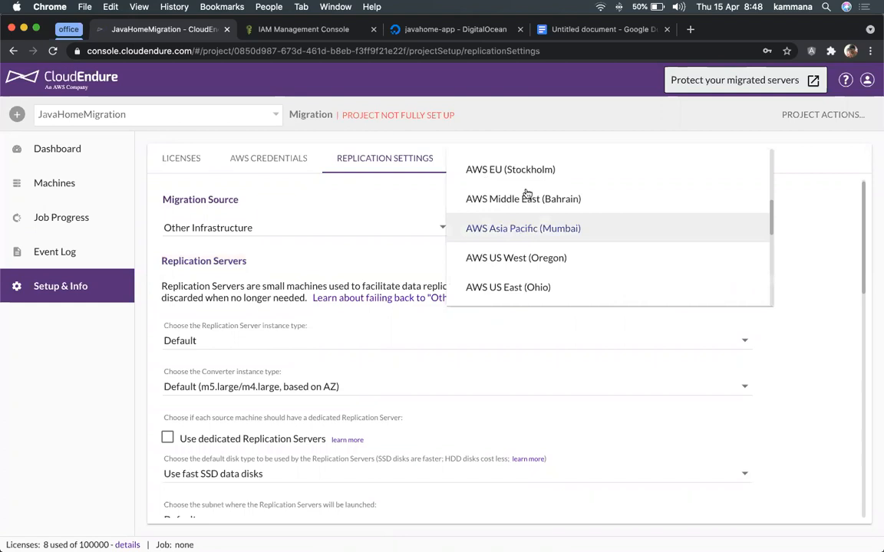
{"action": "left_click", "coordinate": [751, 236]}
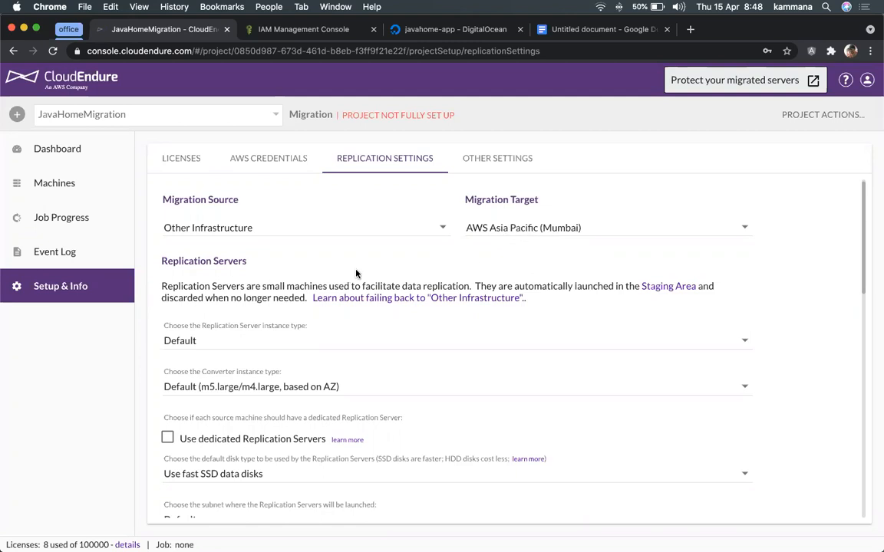
{"action": "scroll", "coordinate": [357, 274], "scroll_direction": "down", "scroll_amount": 1}
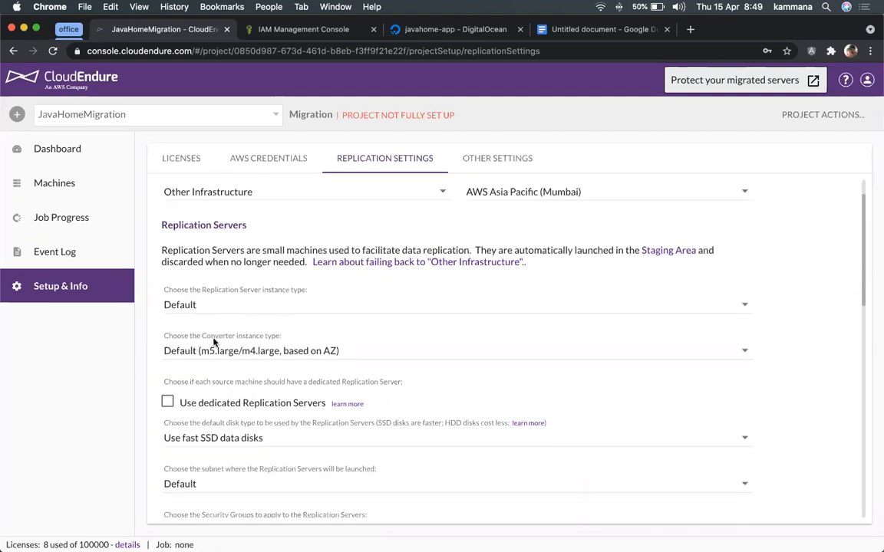
{"action": "left_click_drag", "start_coordinate": [204, 335], "coordinate": [276, 335]}
{"action": "scroll", "coordinate": [299, 349], "scroll_direction": "down", "scroll_amount": 1}
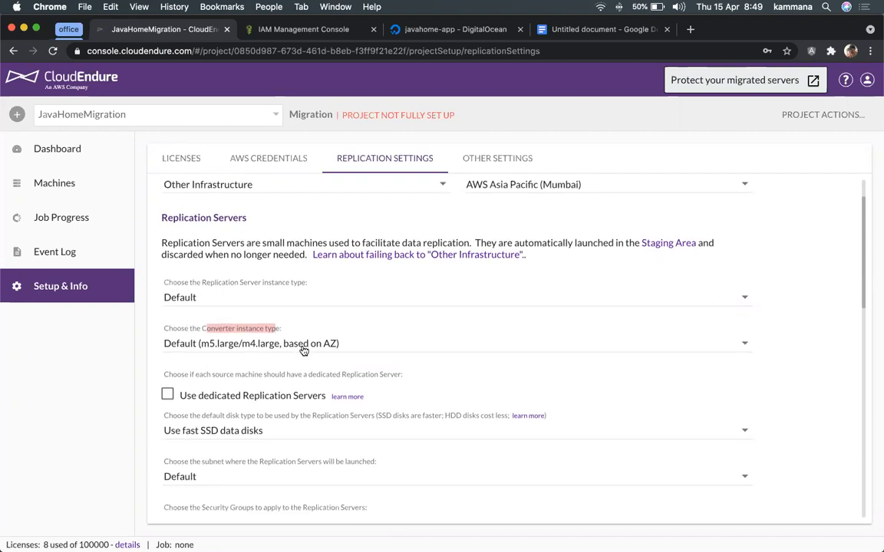
{"action": "scroll", "coordinate": [303, 351], "scroll_direction": "down", "scroll_amount": 1}
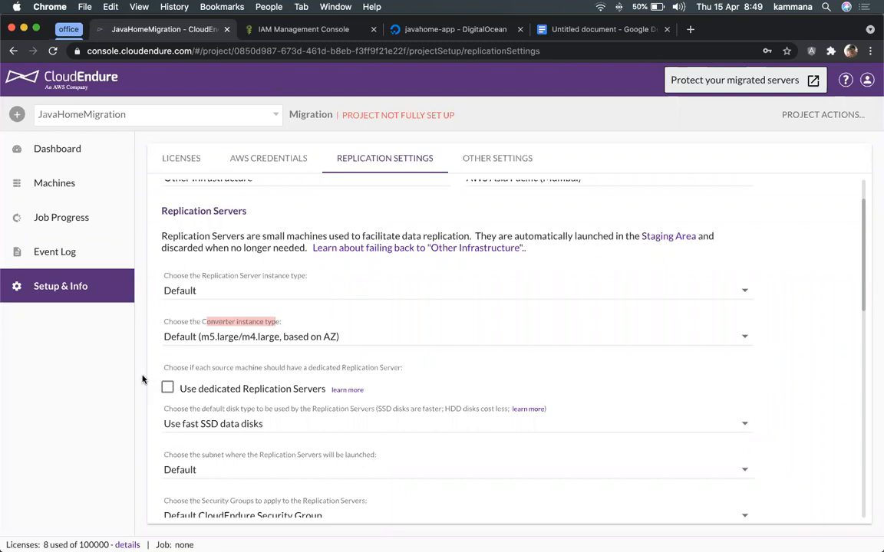
{"action": "scroll", "coordinate": [252, 365], "scroll_direction": "down", "scroll_amount": 1}
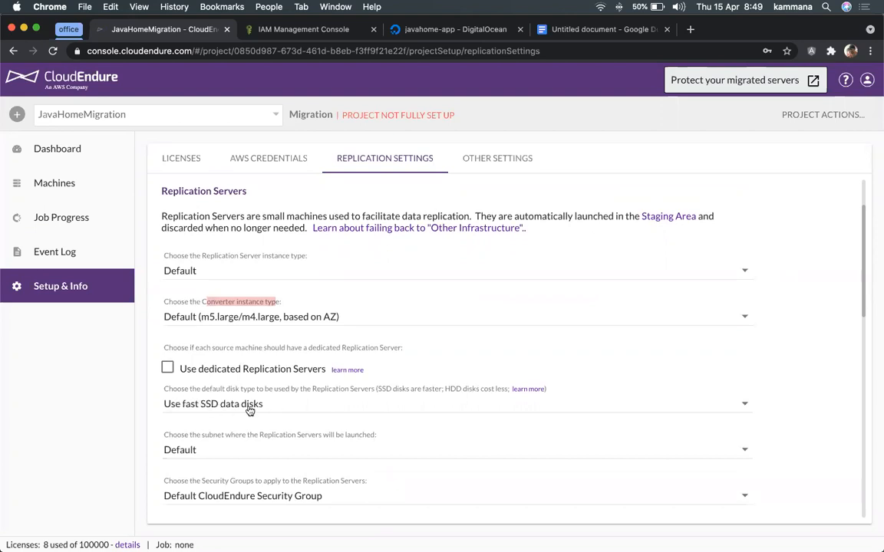
{"action": "scroll", "coordinate": [249, 411], "scroll_direction": "down", "scroll_amount": 1}
{"action": "scroll", "coordinate": [249, 409], "scroll_direction": "down", "scroll_amount": 2}
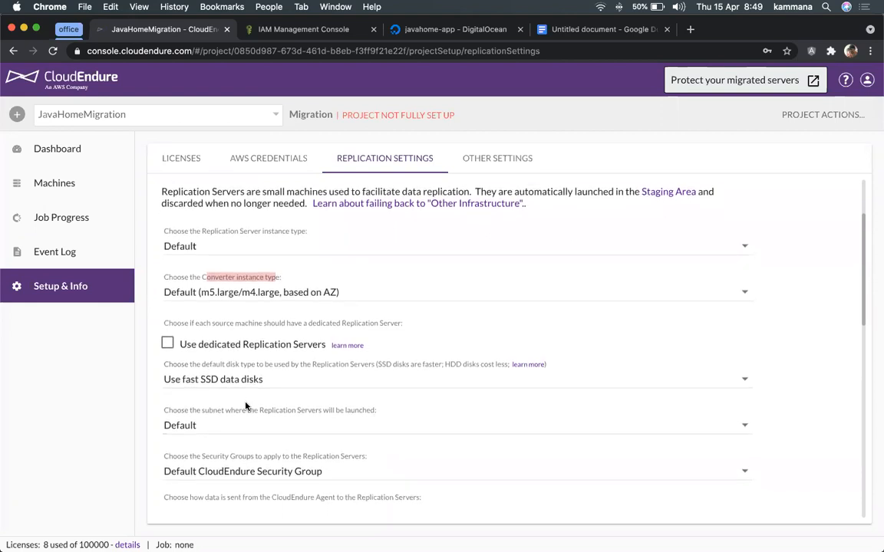
{"action": "scroll", "coordinate": [246, 406], "scroll_direction": "down", "scroll_amount": 2}
{"action": "scroll", "coordinate": [301, 405], "scroll_direction": "down", "scroll_amount": 4}
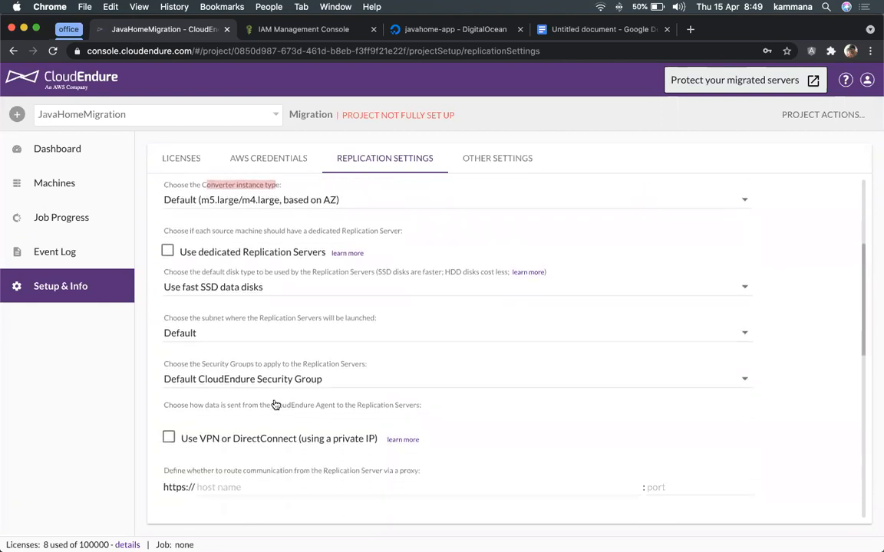
{"action": "scroll", "coordinate": [275, 404], "scroll_direction": "down", "scroll_amount": 4}
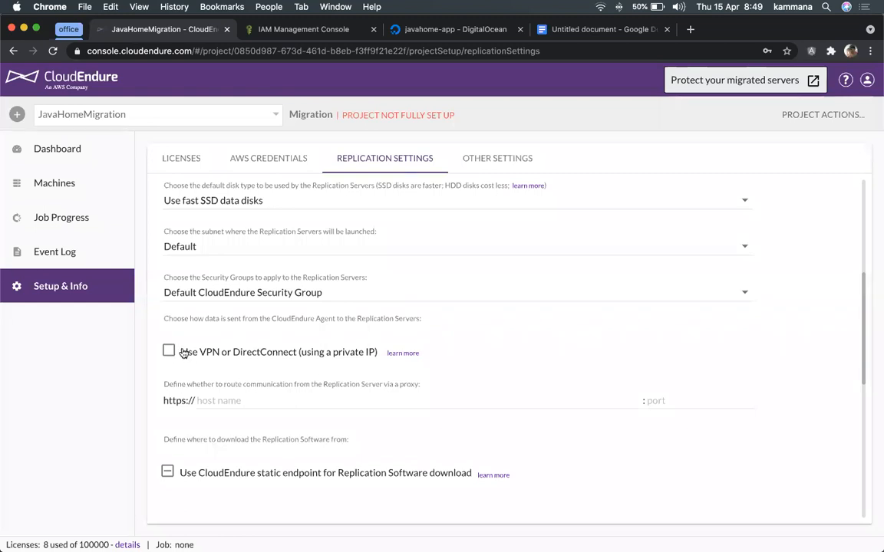
{"action": "scroll", "coordinate": [287, 381], "scroll_direction": "down", "scroll_amount": 3}
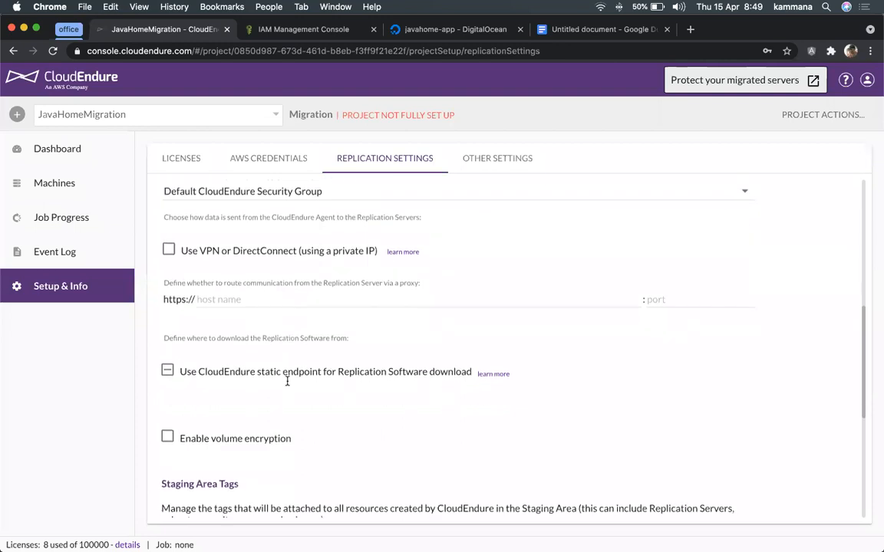
{"action": "scroll", "coordinate": [287, 383], "scroll_direction": "down", "scroll_amount": 2}
{"action": "scroll", "coordinate": [228, 389], "scroll_direction": "down", "scroll_amount": 5}
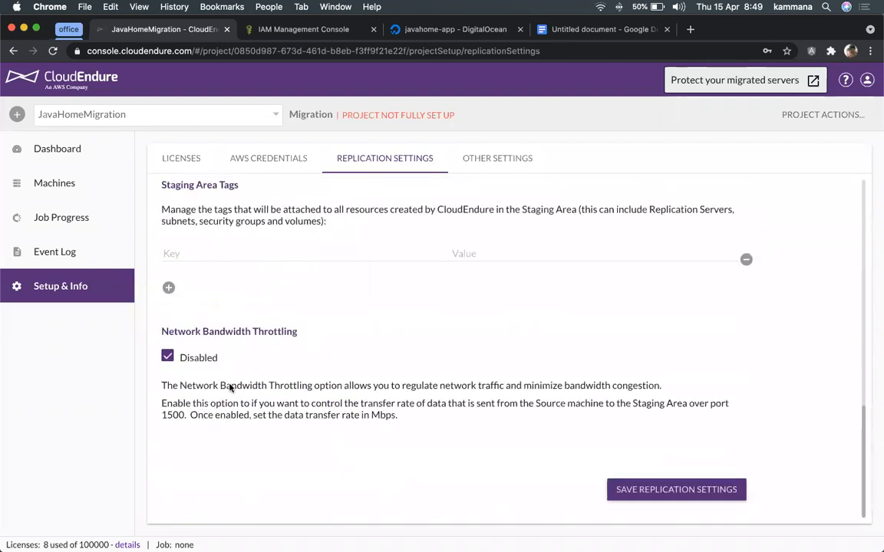
Step: Save the replication settings and choose Show Me How in the Project setup complete dialog
{"action": "left_click", "coordinate": [664, 491]}
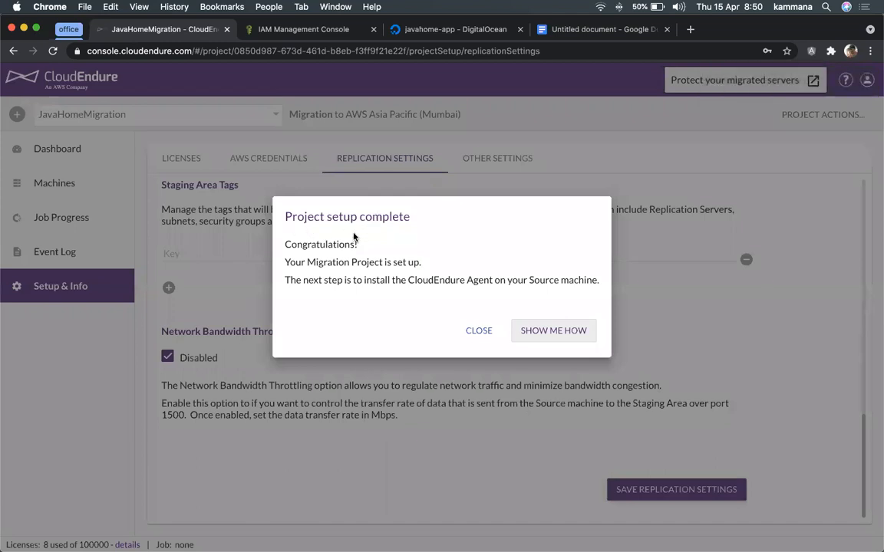
{"action": "left_click", "coordinate": [544, 331]}
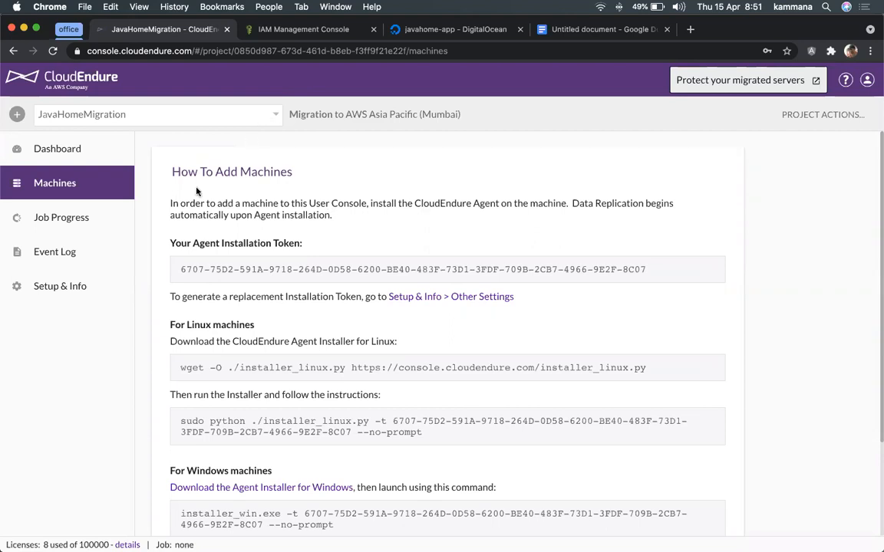
Step: Review the How To Add Machines page, highlighting the Linux wget download command
{"action": "left_click_drag", "start_coordinate": [171, 172], "coordinate": [287, 172]}
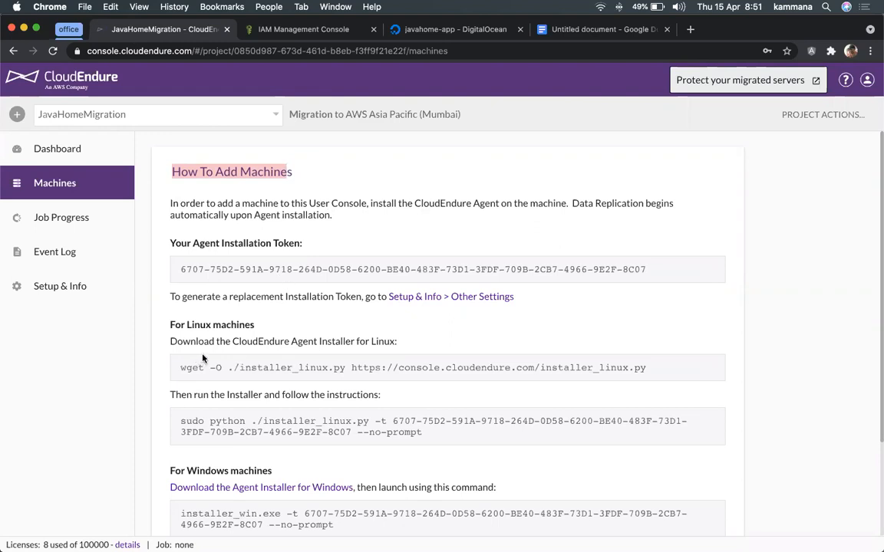
{"action": "left_click_drag", "start_coordinate": [183, 421], "coordinate": [427, 444]}
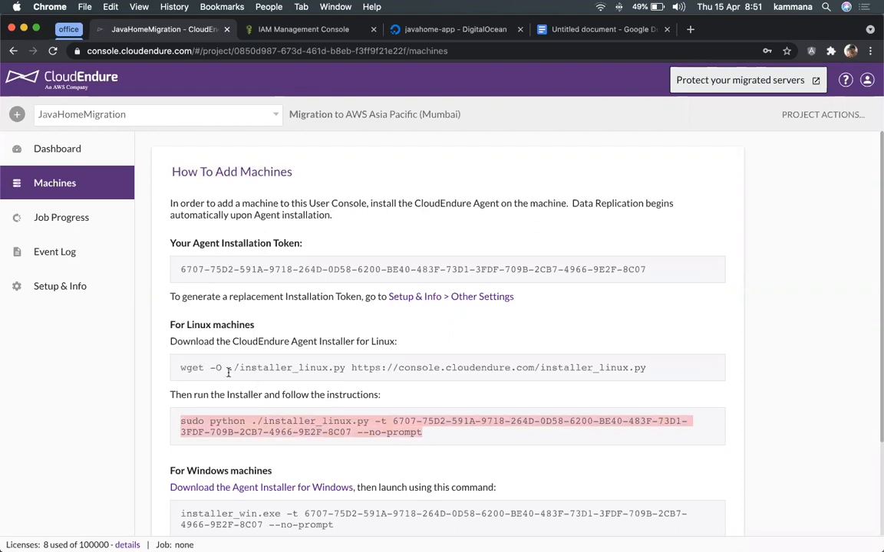
{"action": "left_click_drag", "start_coordinate": [172, 326], "coordinate": [259, 329]}
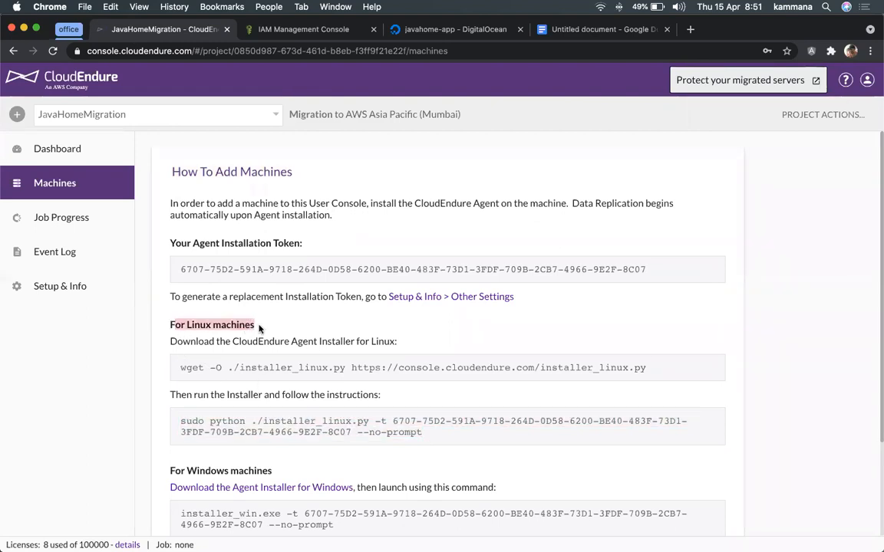
{"action": "left_click", "coordinate": [431, 28]}
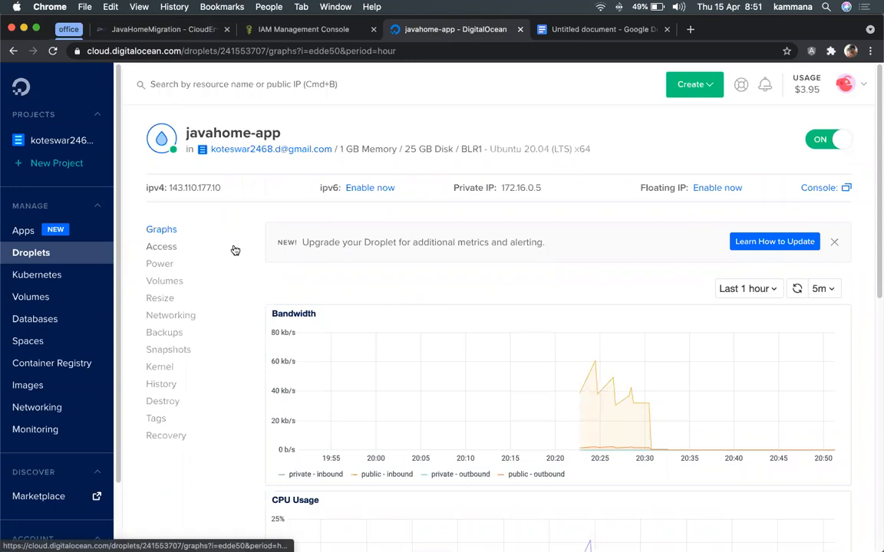
{"action": "left_click", "coordinate": [181, 33]}
{"action": "left_click_drag", "start_coordinate": [649, 371], "coordinate": [178, 369]}
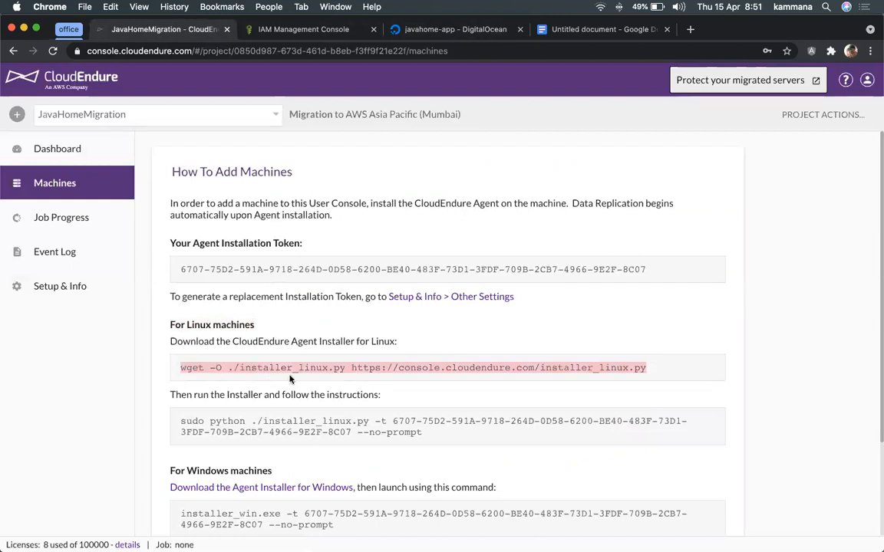
{"action": "left_click_drag", "start_coordinate": [233, 368], "coordinate": [653, 371]}
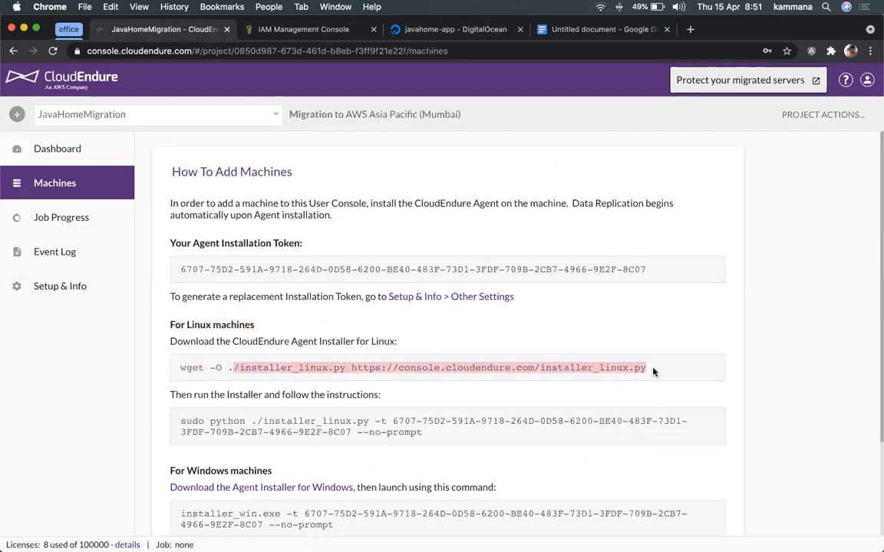
{"action": "left_click_drag", "start_coordinate": [178, 369], "coordinate": [240, 369]}
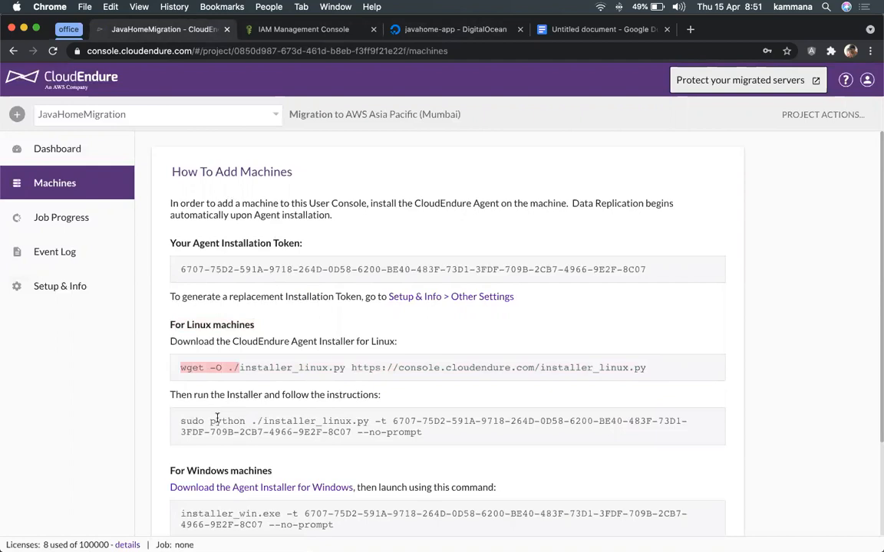
Step: Highlight the python installer command and its token, then copy the wget download command
{"action": "left_click_drag", "start_coordinate": [210, 421], "coordinate": [428, 438]}
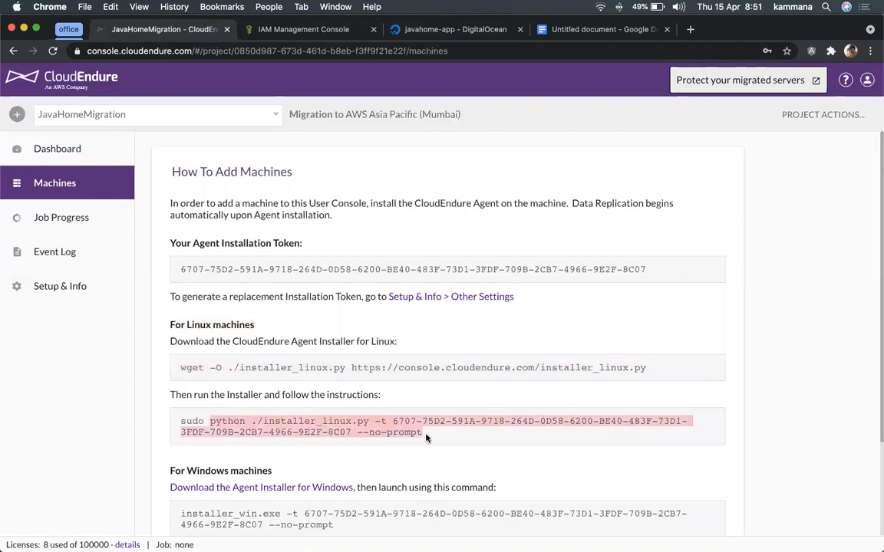
{"action": "double_click", "coordinate": [300, 434]}
{"action": "left_click_drag", "start_coordinate": [264, 423], "coordinate": [346, 424]}
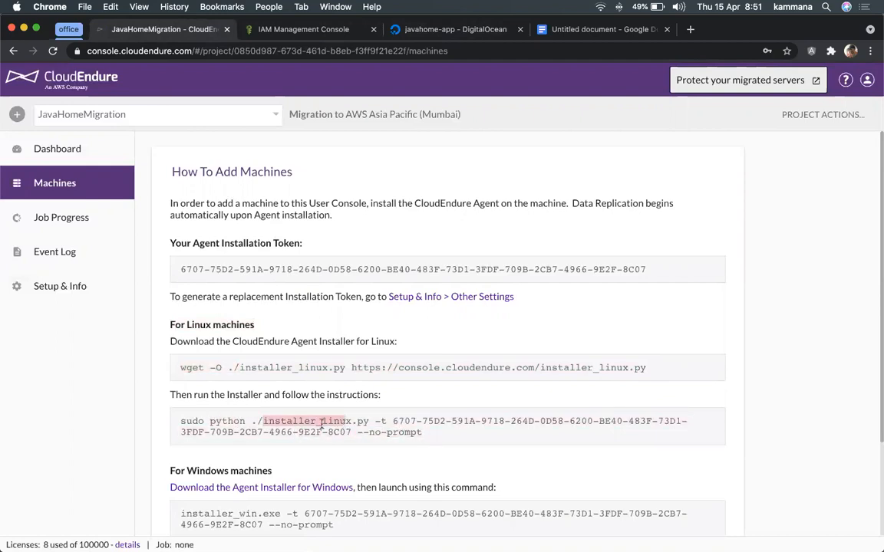
{"action": "left_click_drag", "start_coordinate": [210, 421], "coordinate": [428, 438]}
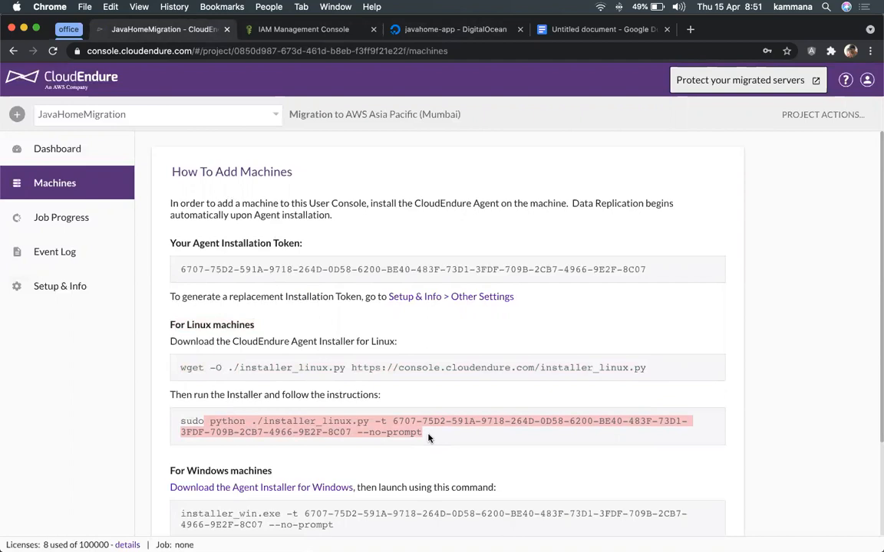
{"action": "left_click", "coordinate": [423, 434]}
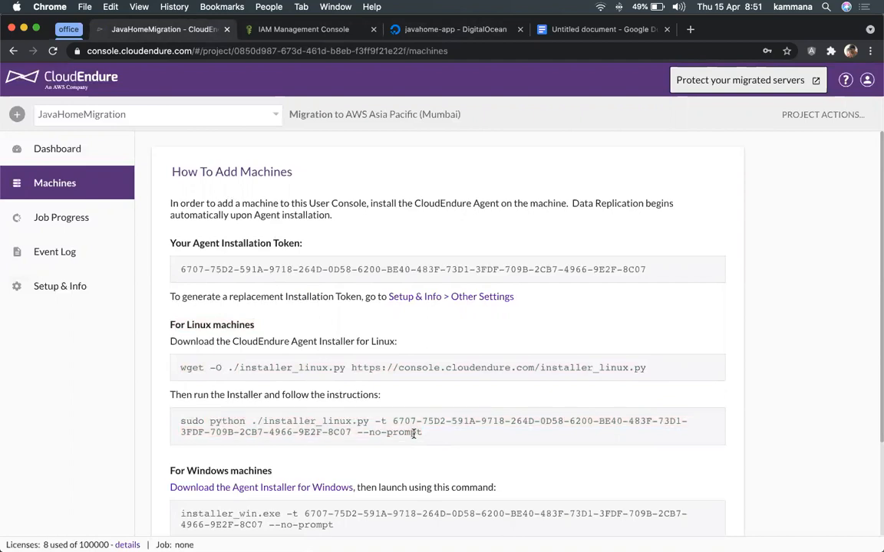
{"action": "left_click_drag", "start_coordinate": [393, 421], "coordinate": [352, 431]}
{"action": "double_click", "coordinate": [436, 421]}
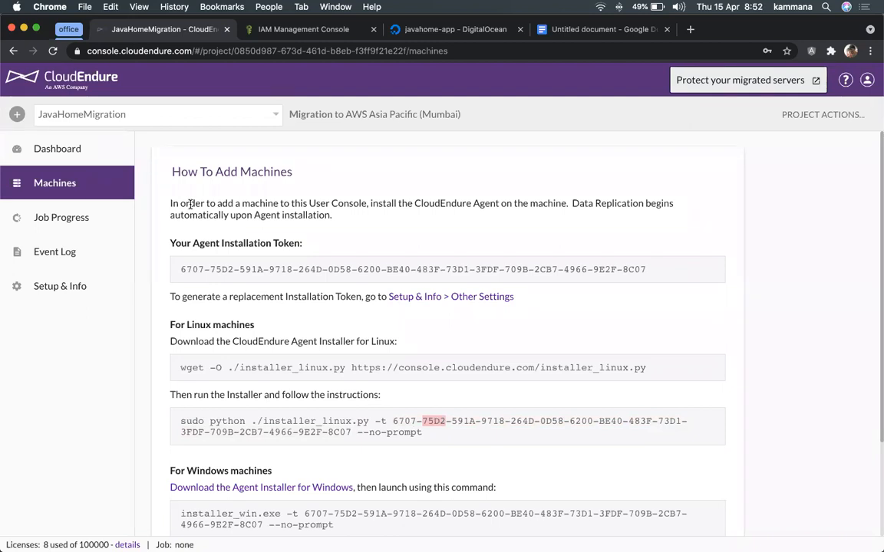
{"action": "left_click_drag", "start_coordinate": [178, 367], "coordinate": [665, 366]}
{"action": "key", "text": "super+c"}
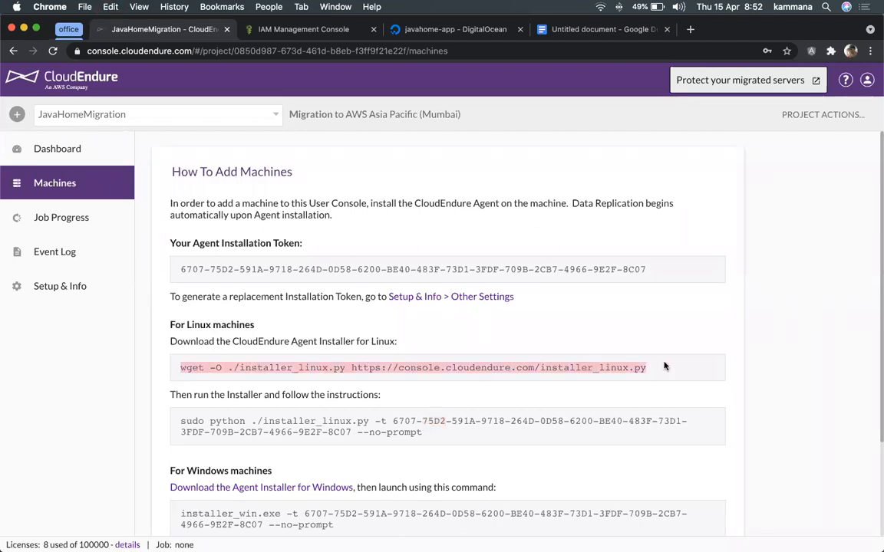
{"action": "left_click", "coordinate": [422, 29]}
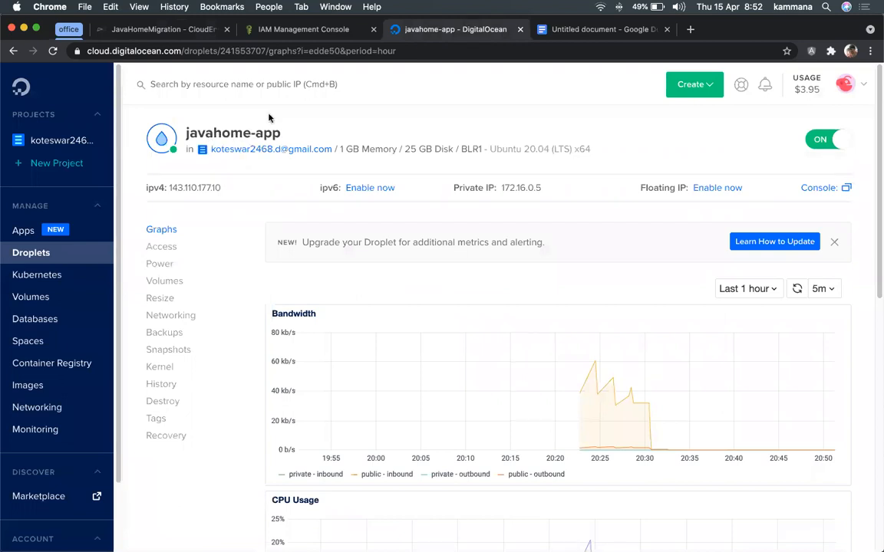
Step: Run the pasted wget command on the droplet to download installer_linux.py
{"action": "key", "text": "super+Tab"}
{"action": "key", "text": "super+Tab"}
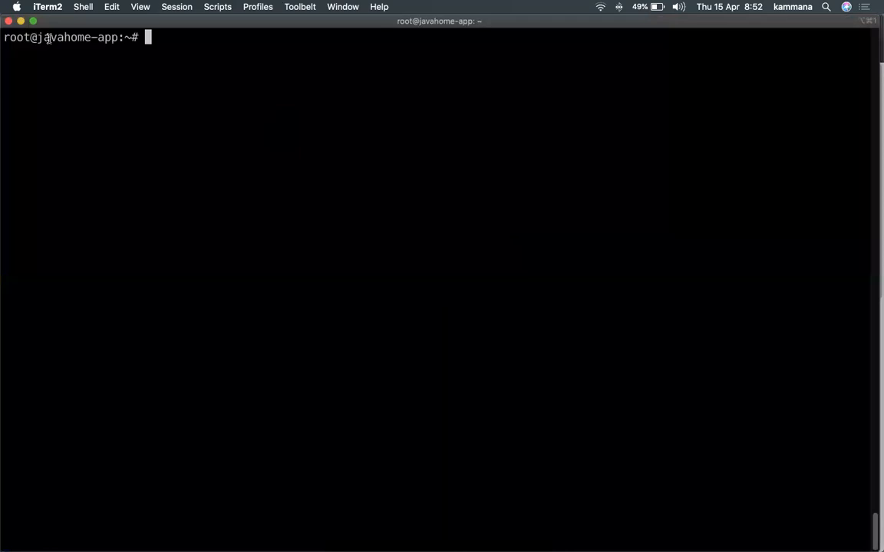
{"action": "key", "text": "super+v"}
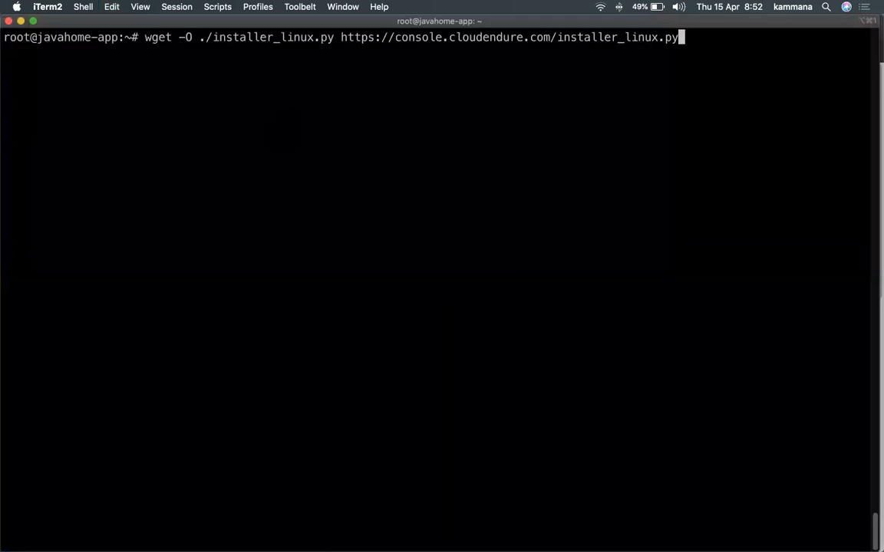
{"action": "key", "text": "Return"}
{"action": "left_click_drag", "start_coordinate": [394, 37], "coordinate": [660, 37]}
Step: Copy the installer command with its token and run it on the droplet with python3
{"action": "key", "text": "super+Tab"}
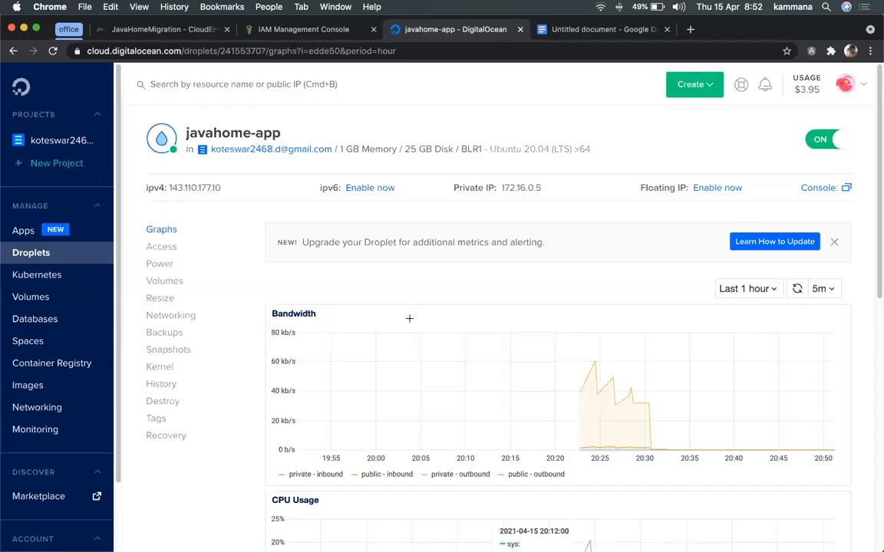
{"action": "left_click", "coordinate": [172, 29]}
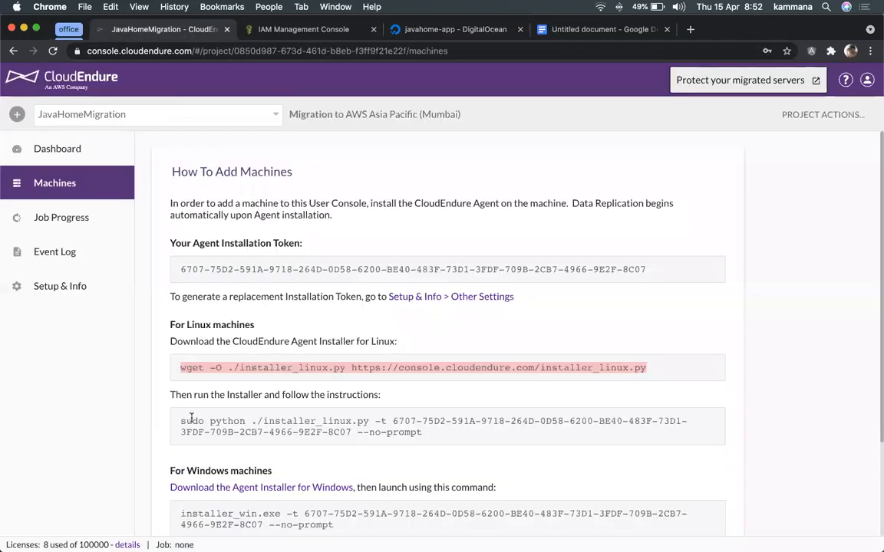
{"action": "left_click_drag", "start_coordinate": [251, 422], "coordinate": [433, 444]}
{"action": "key", "text": "super+c"}
{"action": "key", "text": "super+Tab"}
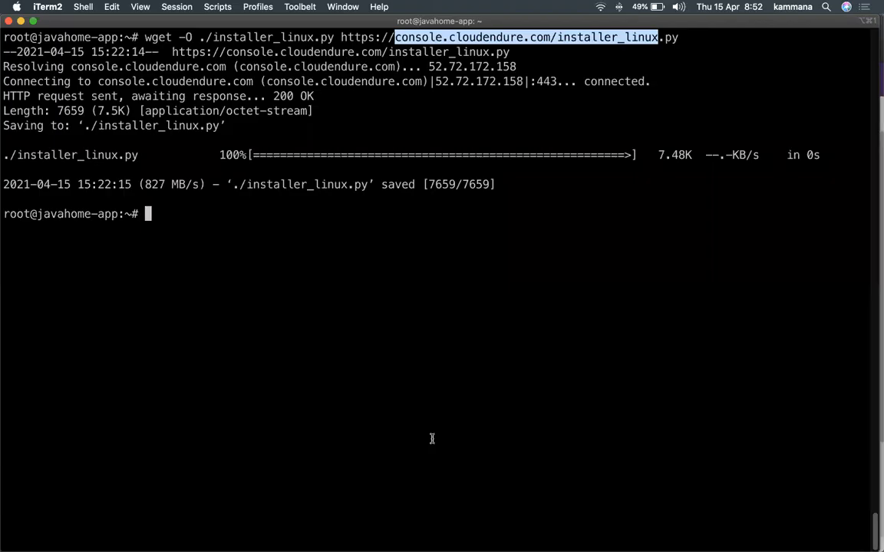
{"action": "type", "text": "python3"}
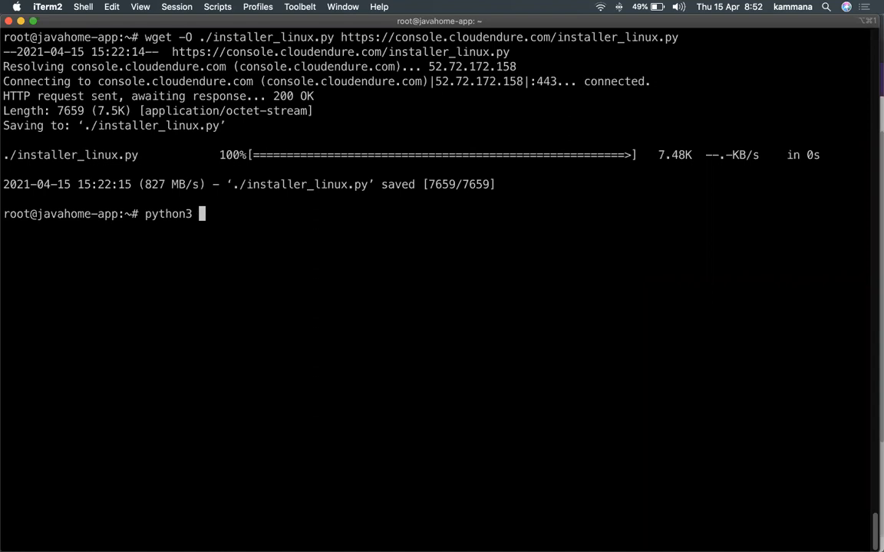
{"action": "key", "text": "super+v"}
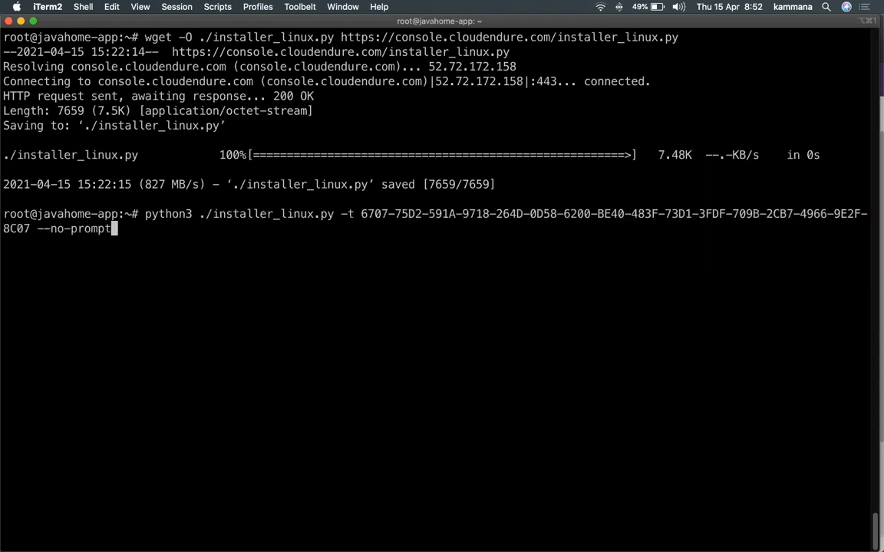
{"action": "key", "text": "Return"}
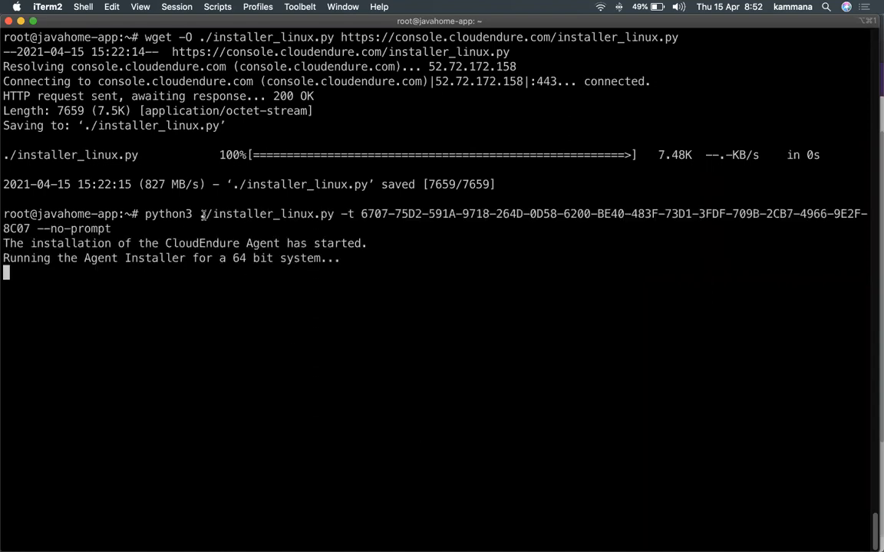
{"action": "left_click_drag", "start_coordinate": [201, 214], "coordinate": [335, 215]}
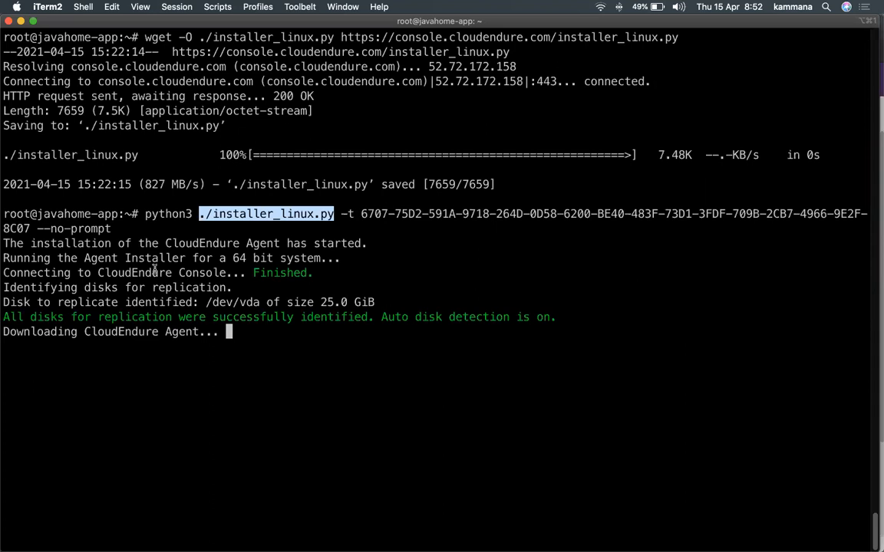
{"action": "key", "text": "super+Tab"}
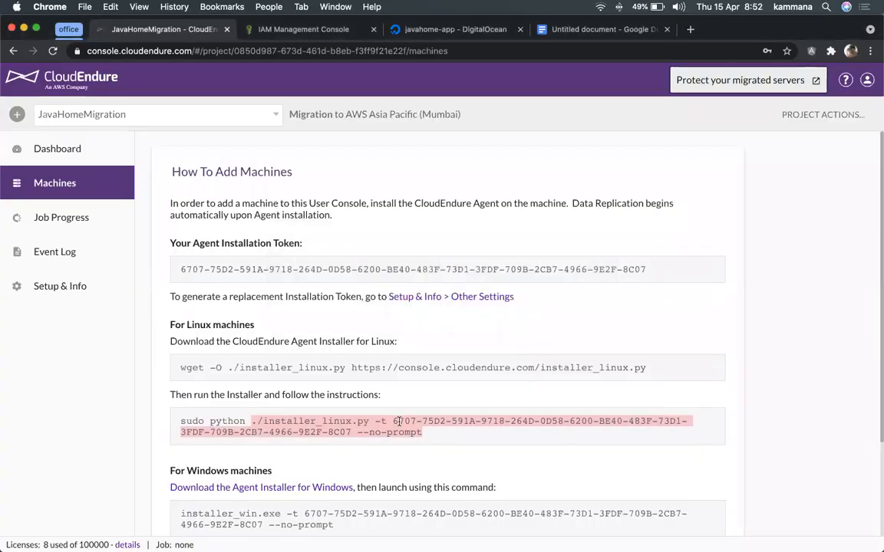
{"action": "scroll", "coordinate": [399, 421], "scroll_direction": "down", "scroll_amount": 2}
{"action": "scroll", "coordinate": [399, 421], "scroll_direction": "down", "scroll_amount": 2}
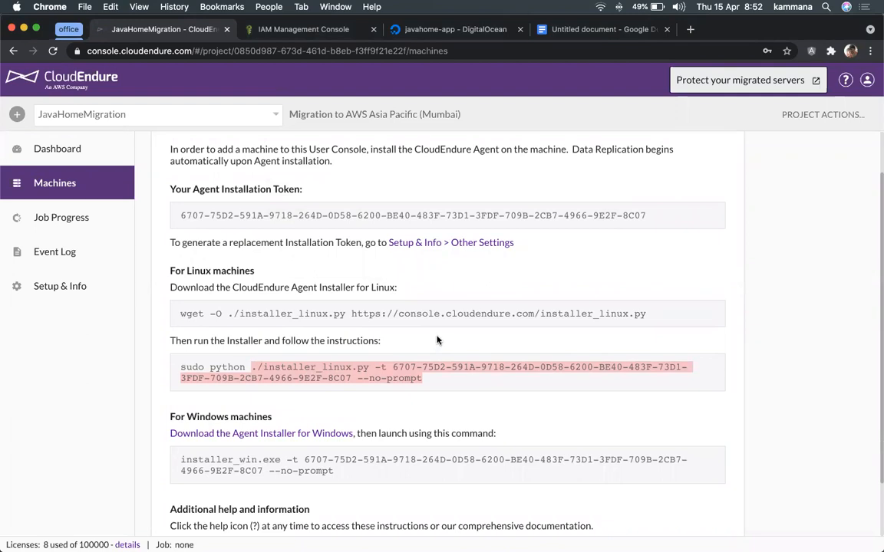
{"action": "scroll", "coordinate": [437, 340], "scroll_direction": "down", "scroll_amount": 2}
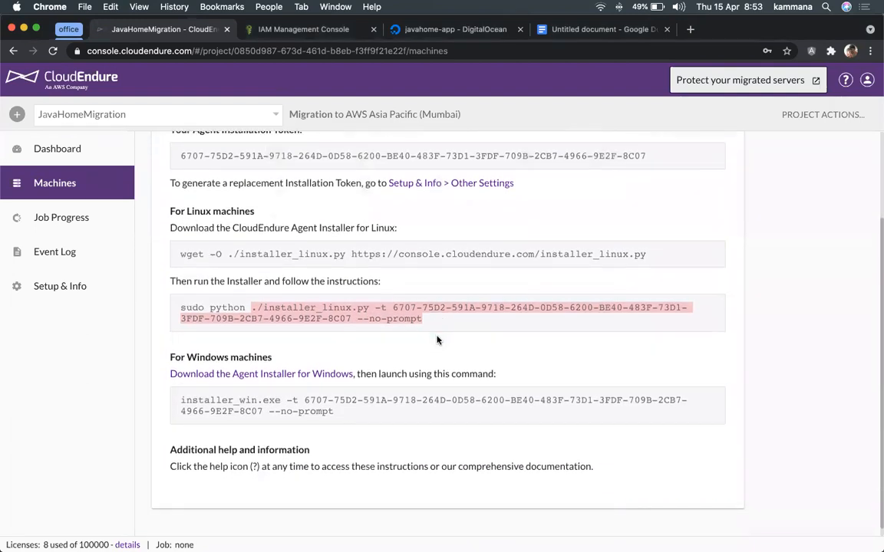
{"action": "scroll", "coordinate": [437, 340], "scroll_direction": "up", "scroll_amount": 3}
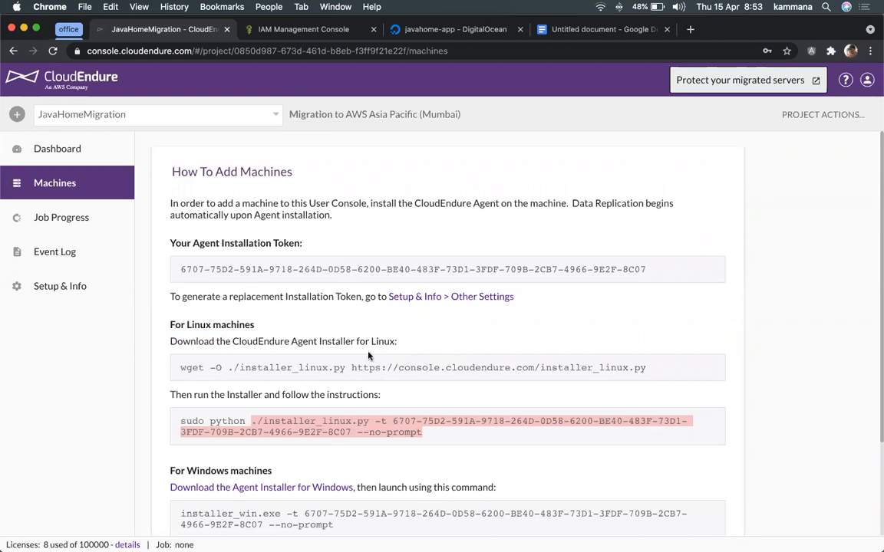
{"action": "key", "text": "super+Tab"}
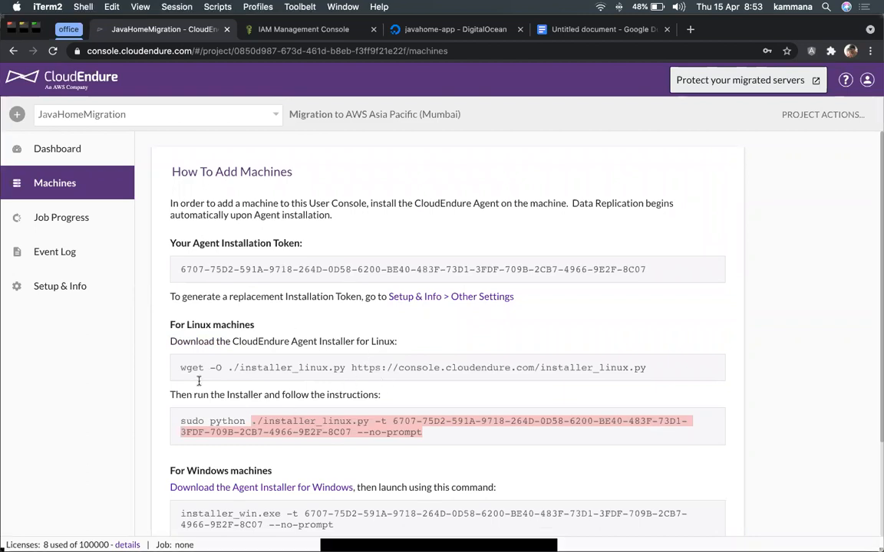
{"action": "key", "text": "super+Tab"}
{"action": "key", "text": "super+Tab"}
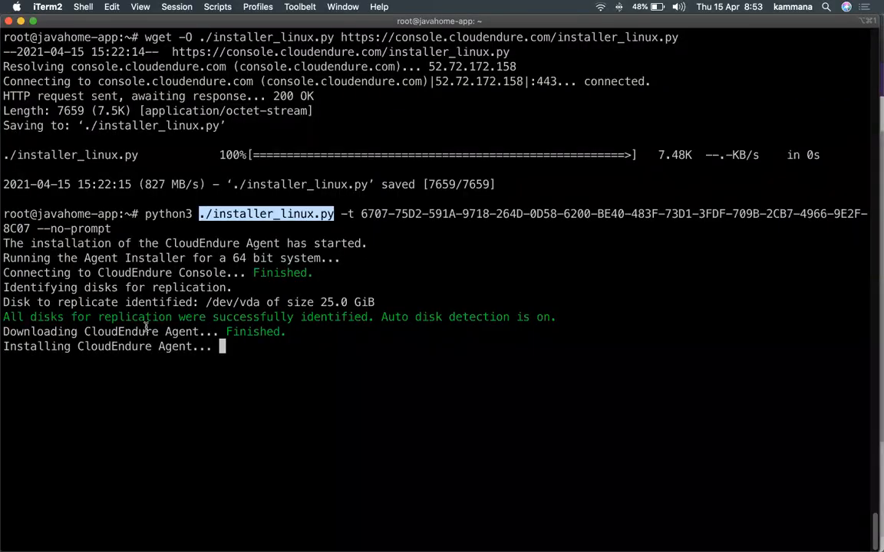
{"action": "key", "text": "super+Tab"}
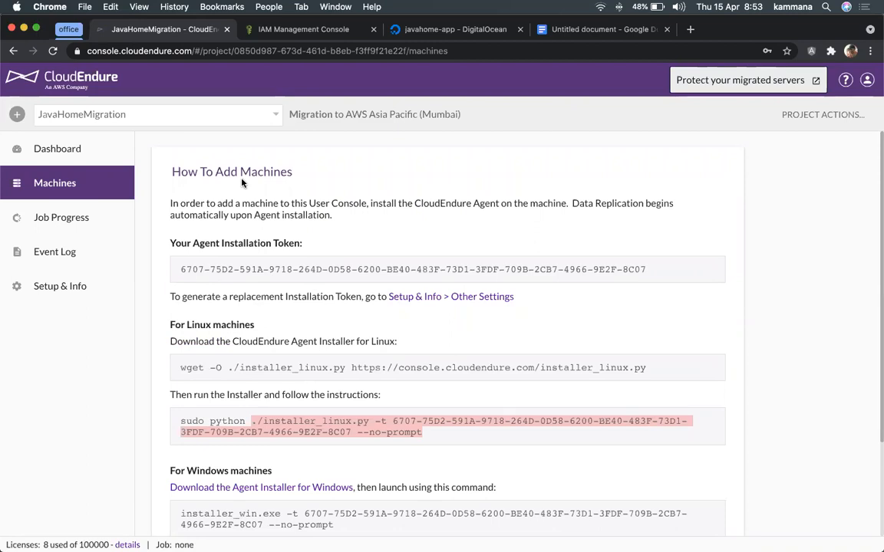
{"action": "key", "text": "super+Tab"}
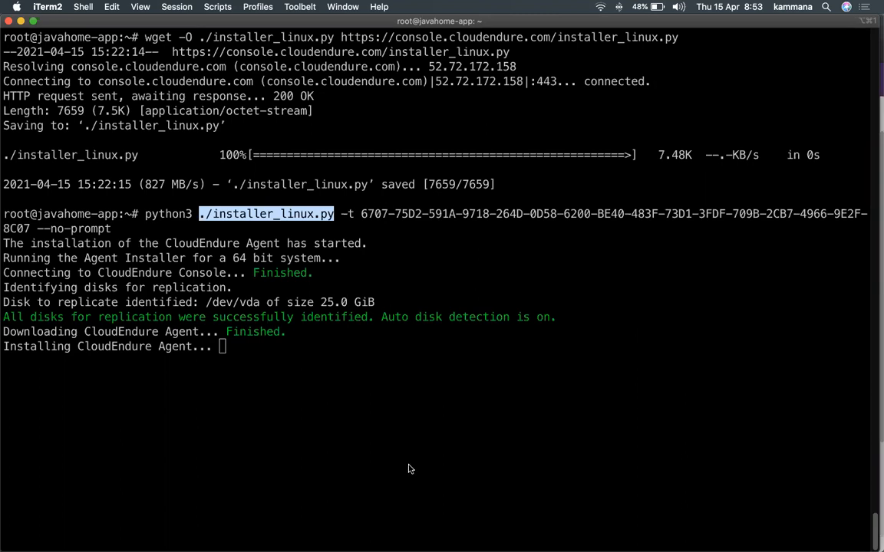
{"action": "key", "text": "super+Tab"}
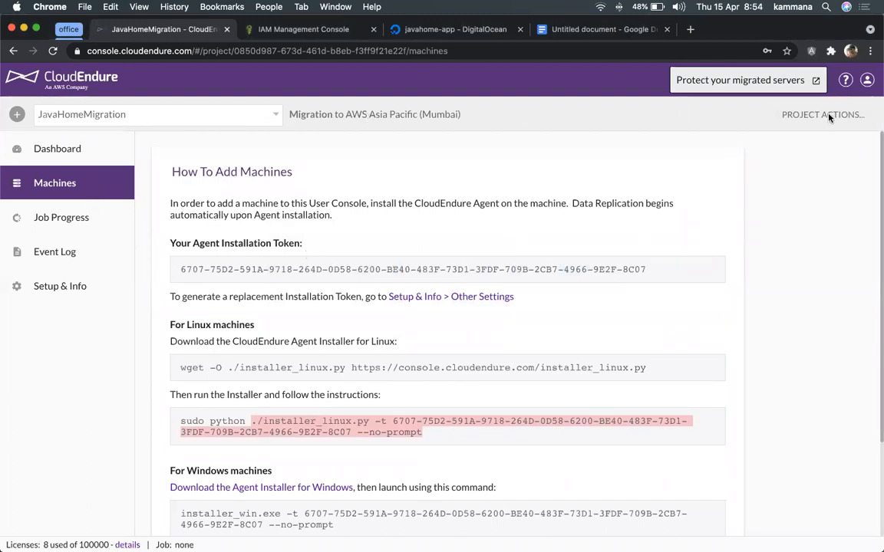
Step: Check the PROJECT ACTIONS menu (Delete Current Project), then return to the installing terminal
{"action": "left_click", "coordinate": [801, 115]}
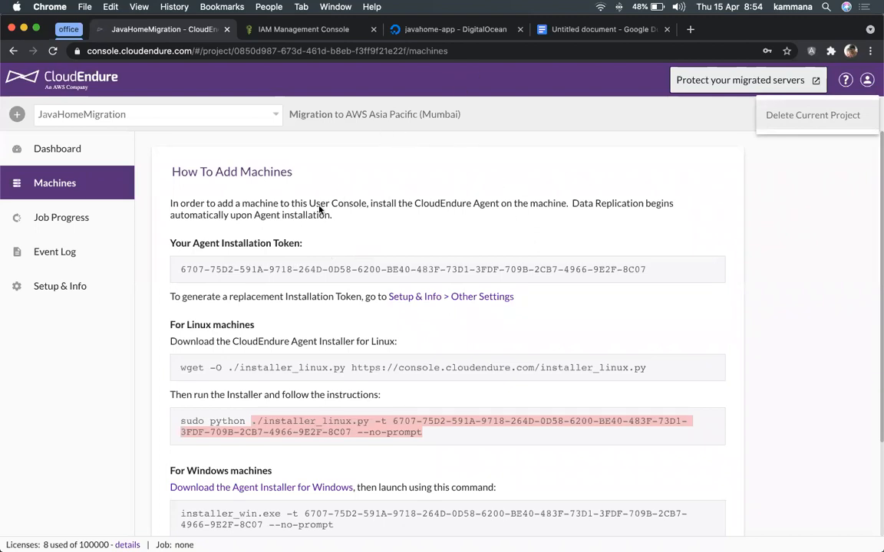
{"action": "left_click", "coordinate": [211, 304]}
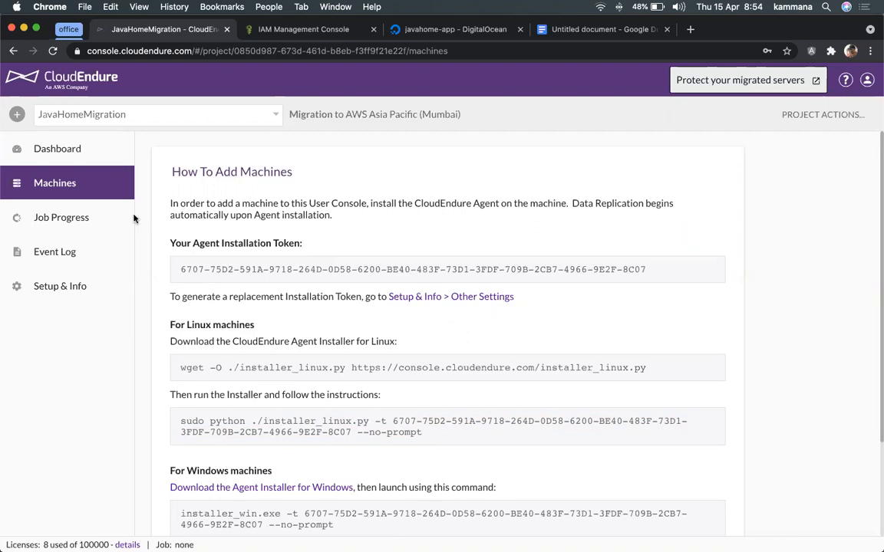
{"action": "key", "text": "super+Tab"}
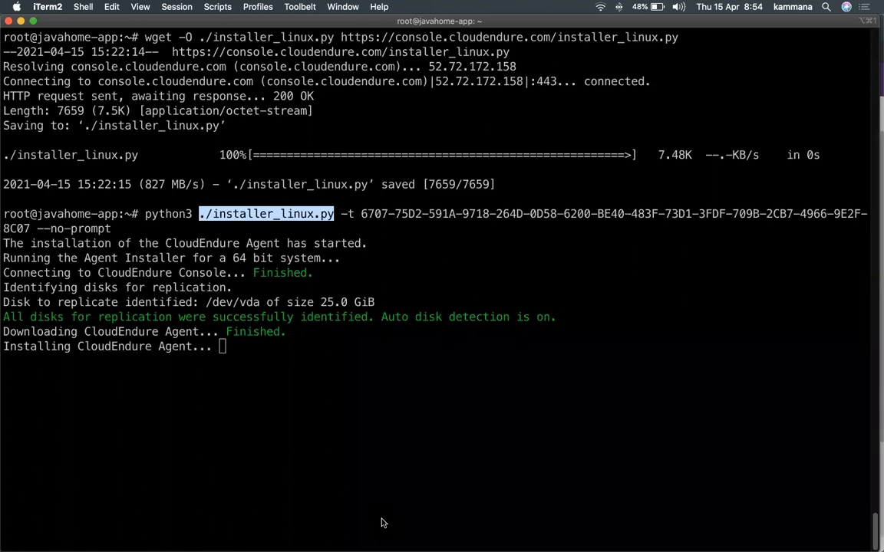
Step: Walk through the iTerm2 installer output until 'Installation finished successfully.' appears
{"action": "left_click", "coordinate": [146, 215]}
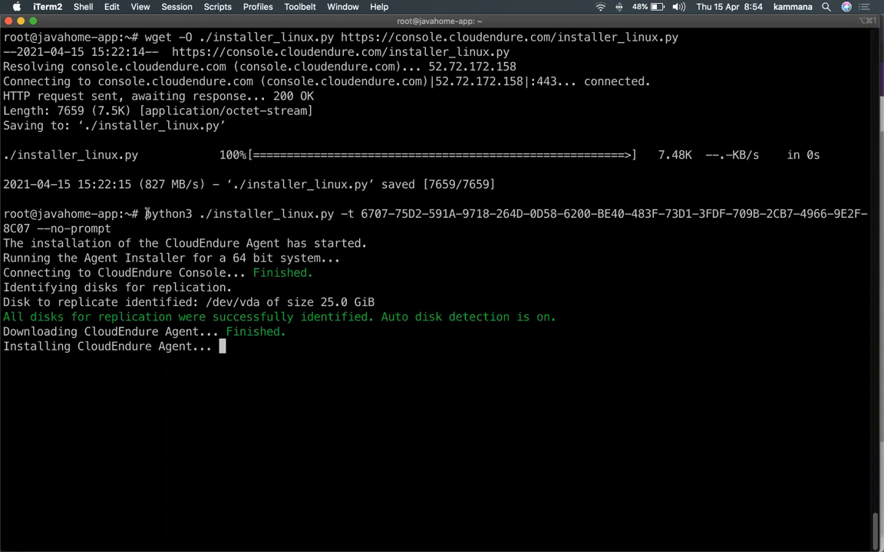
{"action": "left_click_drag", "start_coordinate": [146, 214], "coordinate": [452, 217]}
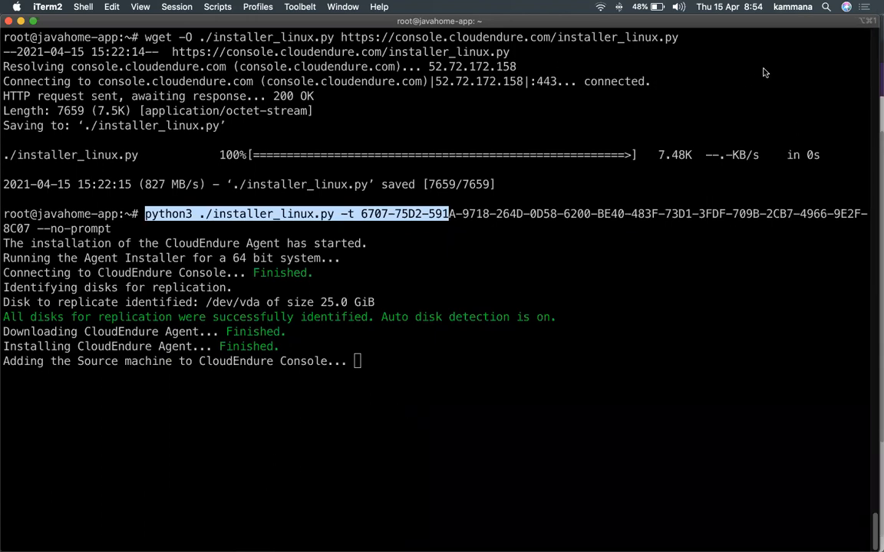
{"action": "left_click", "coordinate": [325, 243]}
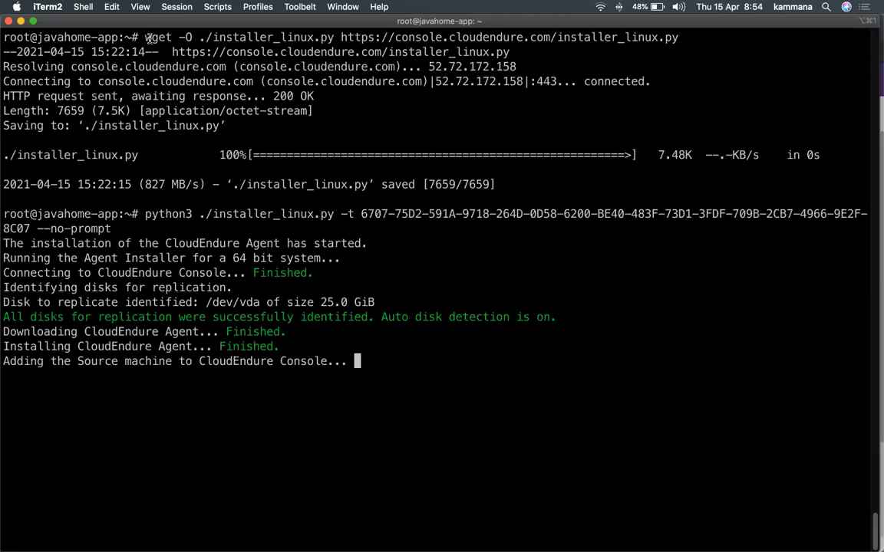
{"action": "left_click_drag", "start_coordinate": [145, 37], "coordinate": [676, 42]}
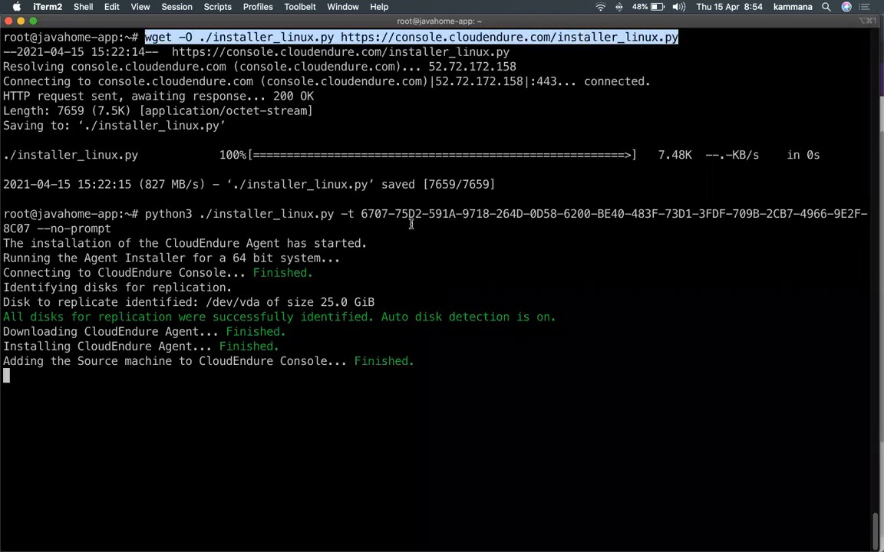
{"action": "left_click_drag", "start_coordinate": [363, 214], "coordinate": [668, 213]}
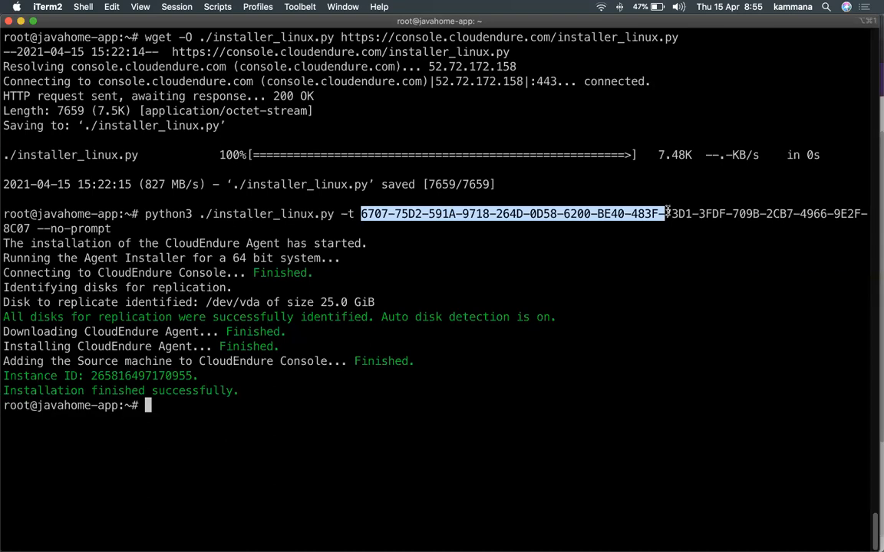
{"action": "left_click_drag", "start_coordinate": [32, 243], "coordinate": [202, 378]}
{"action": "key", "text": "super+Tab"}
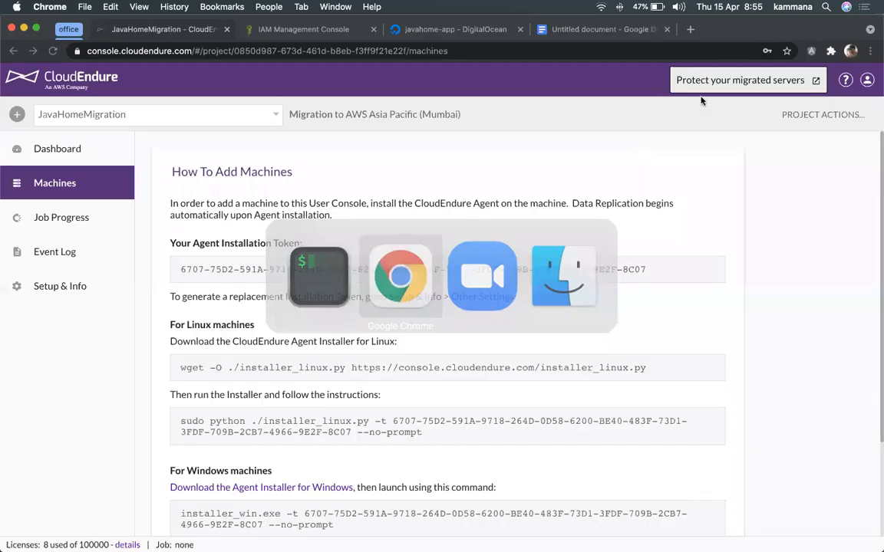
Step: Check javahome-app in the Machines list, showing 'Failed to create a Replication Server'
{"action": "left_click", "coordinate": [50, 190]}
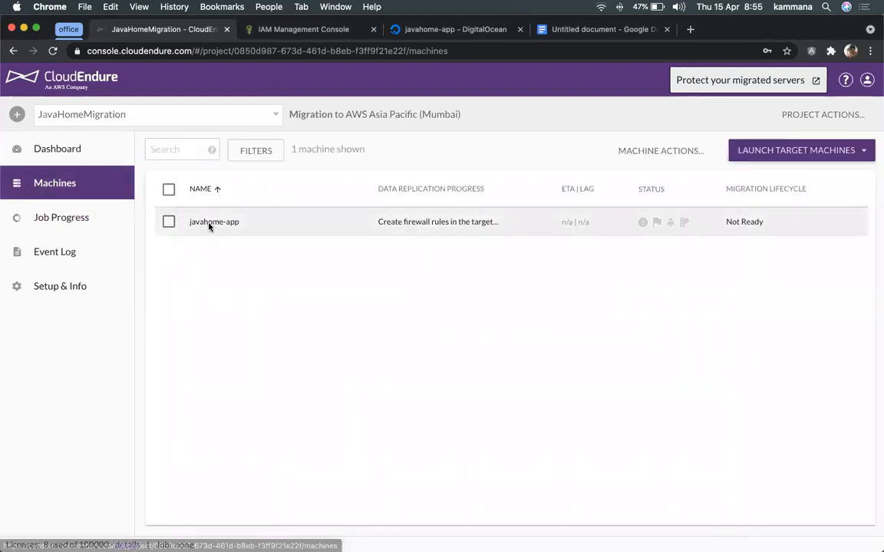
{"action": "left_click_drag", "start_coordinate": [368, 224], "coordinate": [500, 224]}
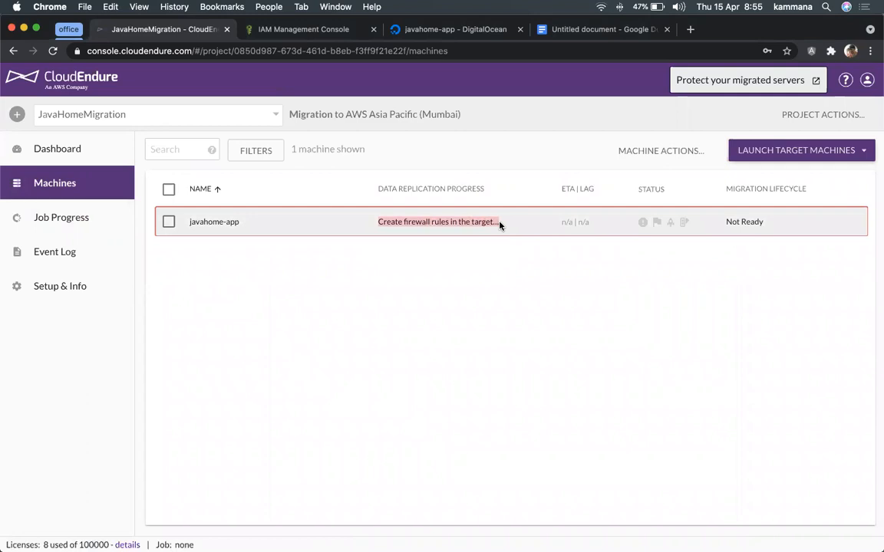
{"action": "left_click", "coordinate": [501, 225]}
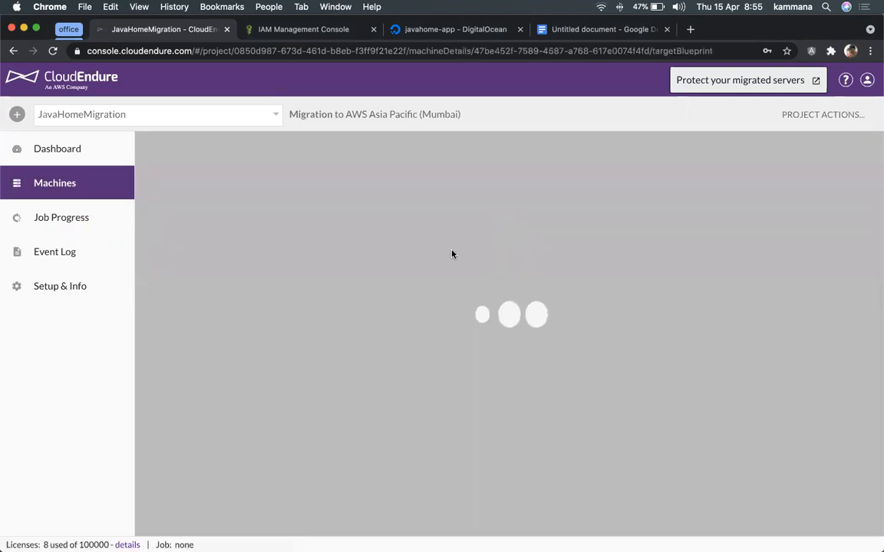
{"action": "left_click", "coordinate": [66, 188]}
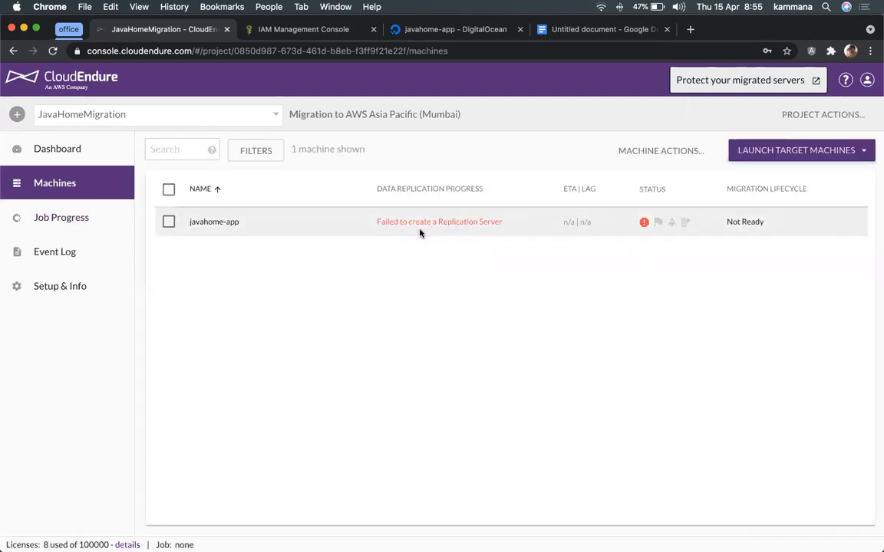
Step: Clear the iTerm2 terminal screen with Ctrl+L and return to CloudEndure
{"action": "key", "text": "super+Tab"}
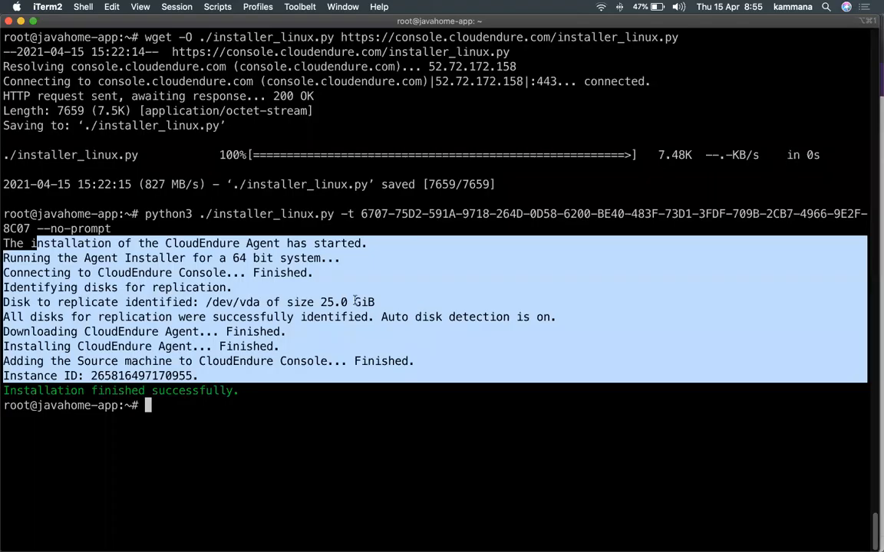
{"action": "left_click", "coordinate": [222, 393]}
{"action": "key", "text": "ctrl+l"}
{"action": "key", "text": "super+Tab"}
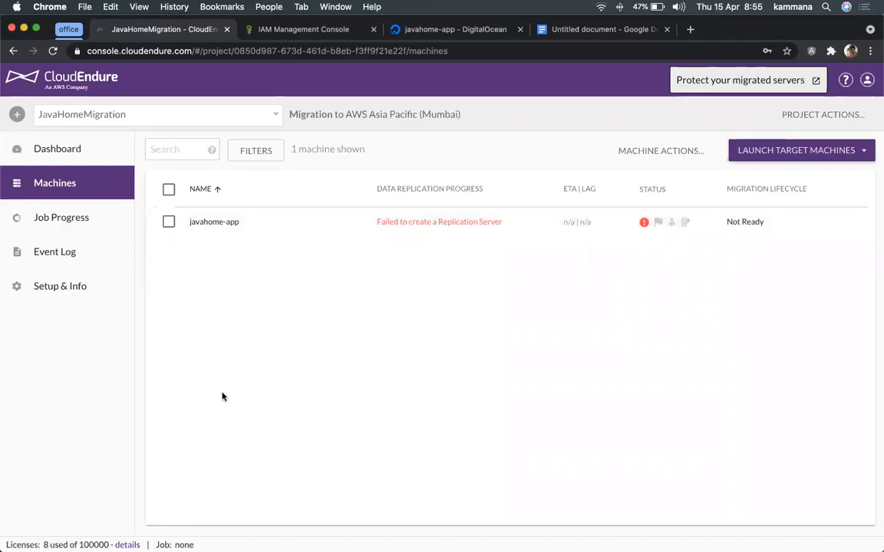
Step: Copy the agent installation token from the Linux command in the Add Machines instructions
{"action": "left_click", "coordinate": [683, 153]}
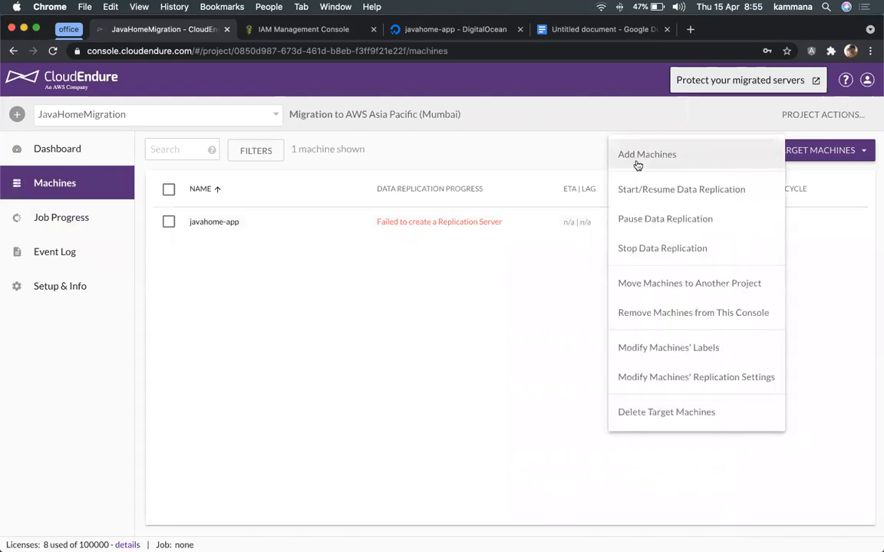
{"action": "left_click", "coordinate": [641, 156]}
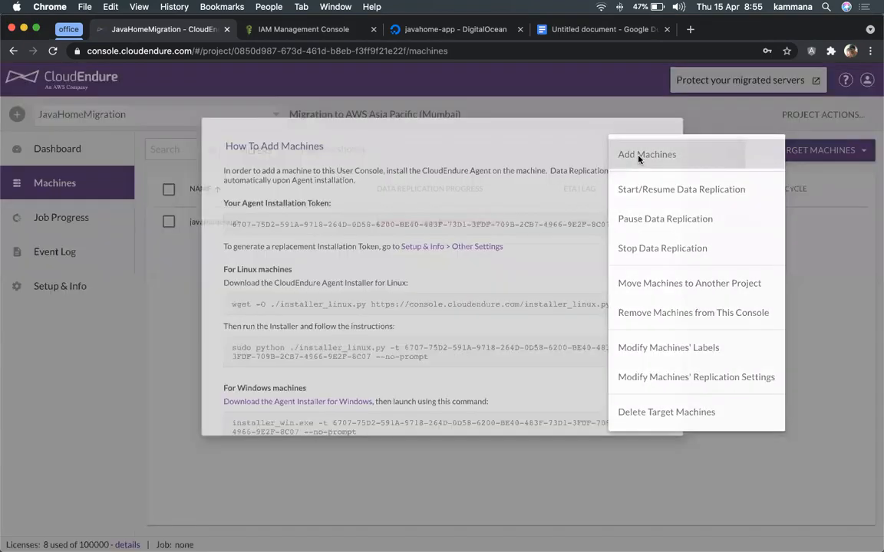
{"action": "scroll", "coordinate": [315, 301], "scroll_direction": "down", "scroll_amount": 5}
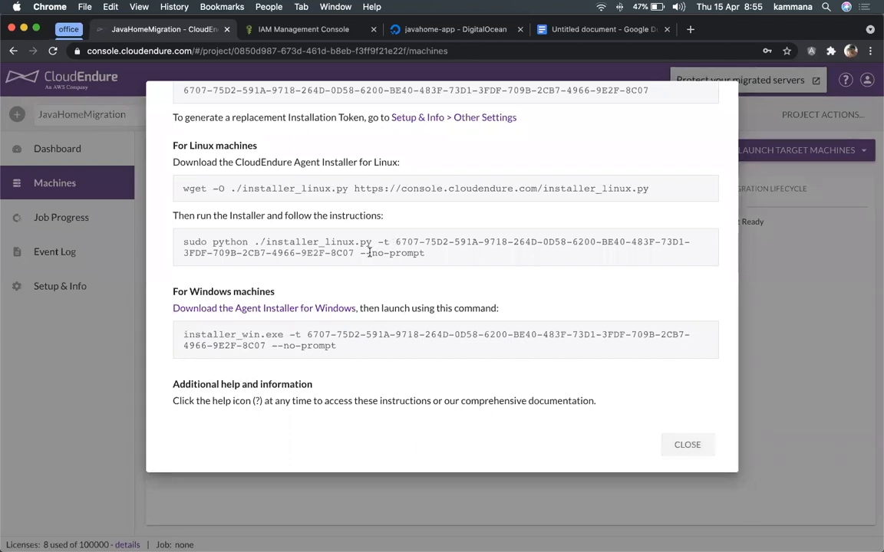
{"action": "left_click_drag", "start_coordinate": [397, 239], "coordinate": [355, 253]}
Step: Paste the token into the iTerm2 installer command and close the add-machines instructions
{"action": "key", "text": "super+Tab"}
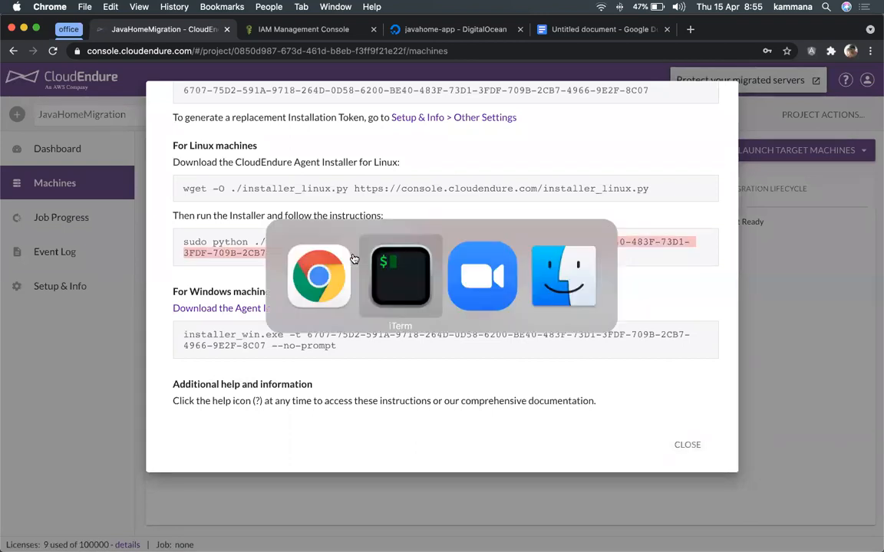
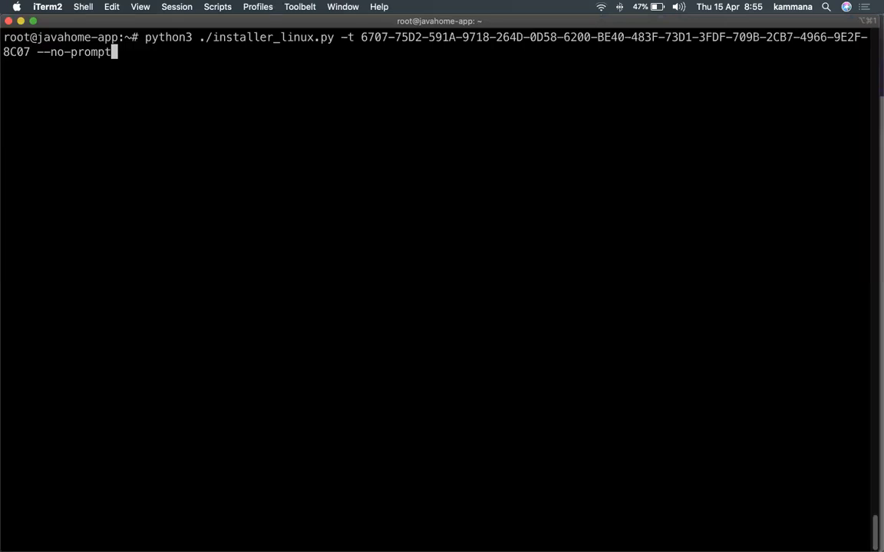
{"action": "key", "text": "super+Tab"}
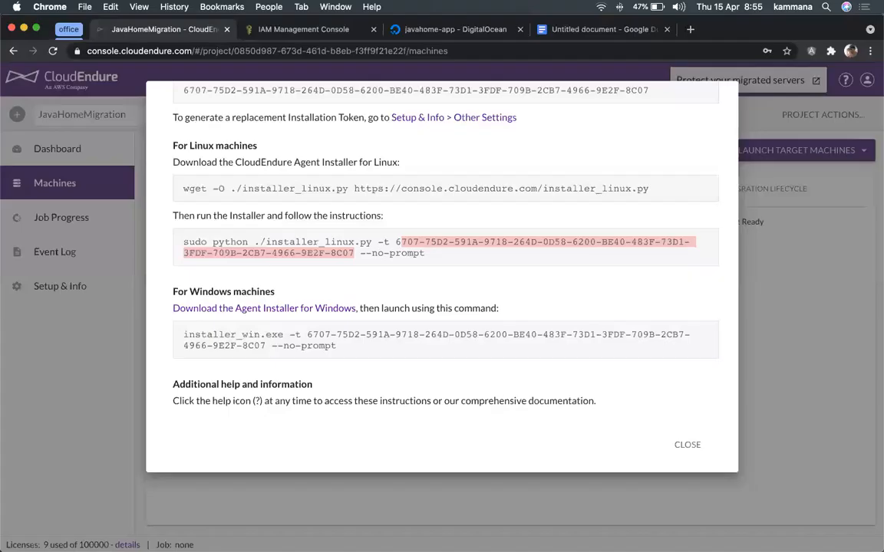
{"action": "key", "text": "super+Tab"}
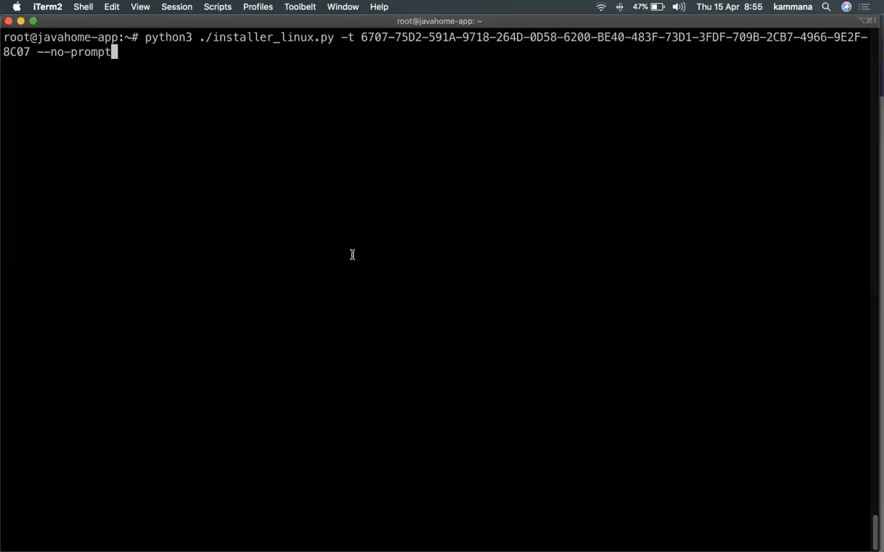
{"action": "key", "text": "super+Tab"}
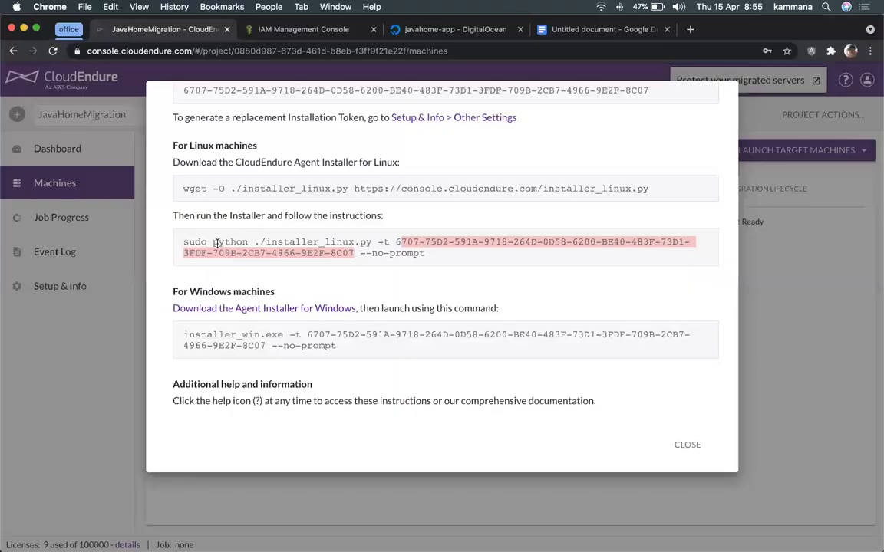
{"action": "double_click", "coordinate": [407, 240]}
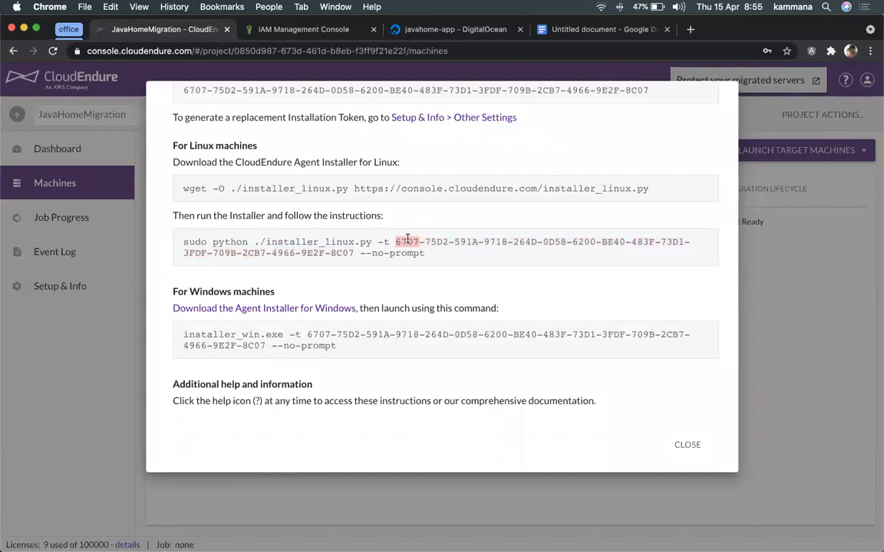
{"action": "left_click", "coordinate": [689, 445]}
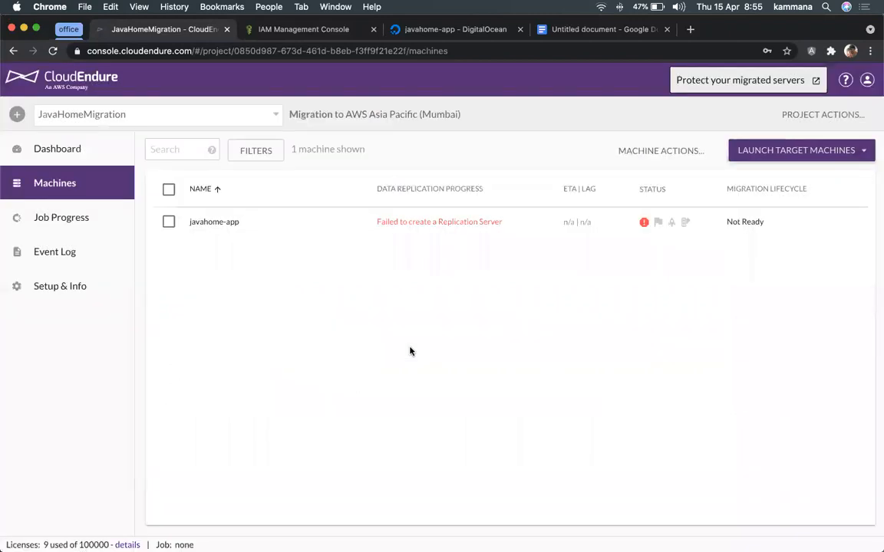
Step: Open javahome-app's details from Machines and show fixes for 'Failed to create a Replication Server'
{"action": "left_click", "coordinate": [420, 225]}
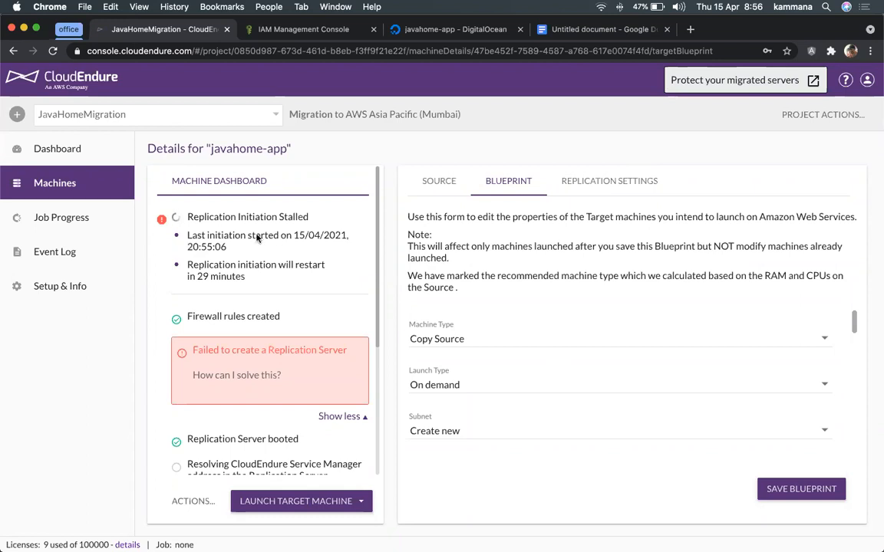
{"action": "left_click", "coordinate": [50, 185]}
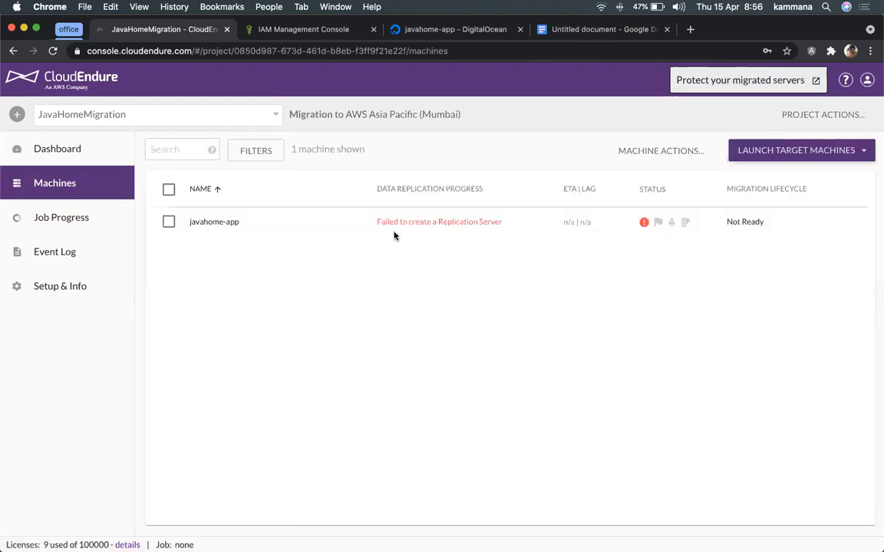
{"action": "left_click", "coordinate": [375, 221]}
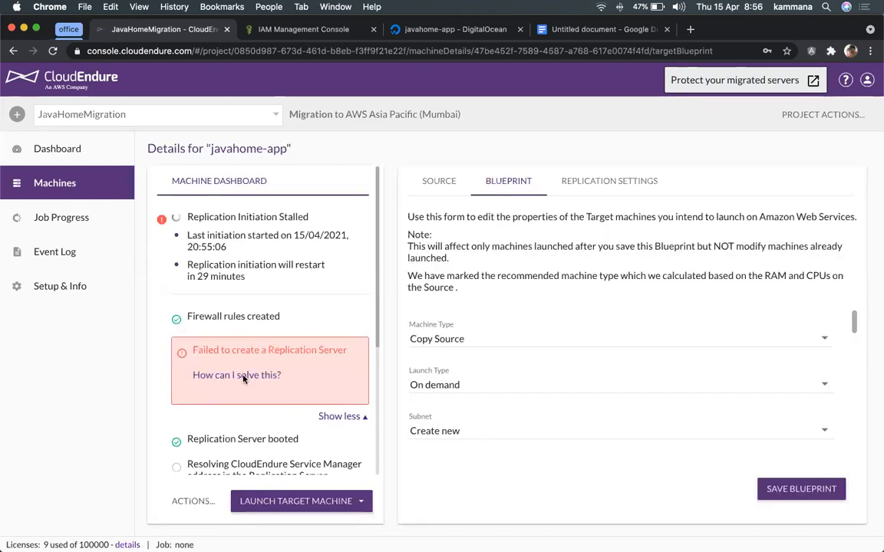
{"action": "left_click", "coordinate": [245, 376]}
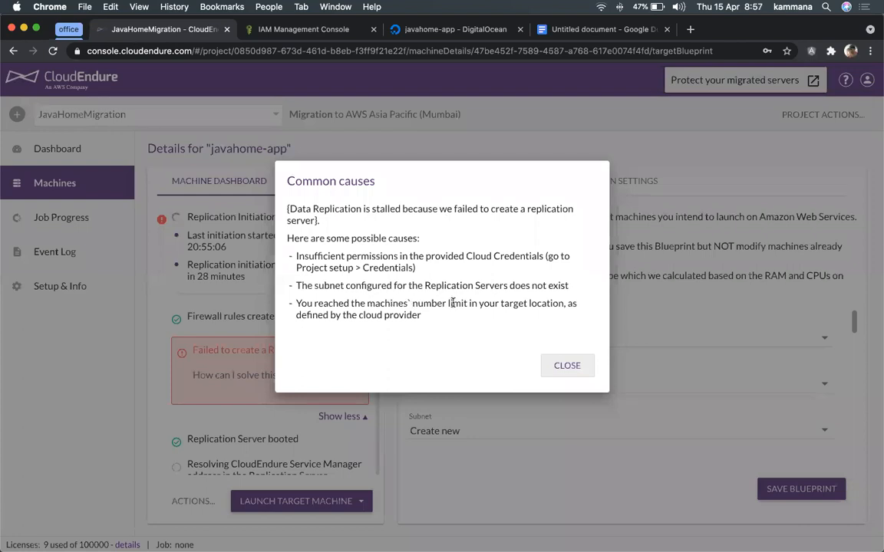
Step: Reread the common causes, singling out insufficient permissions, then go to the IAM Management Console
{"action": "left_click", "coordinate": [567, 365]}
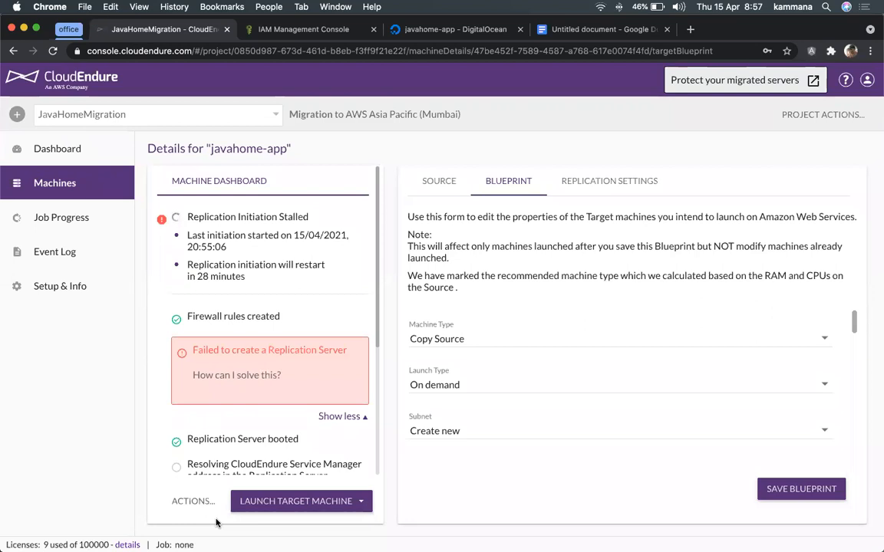
{"action": "left_click", "coordinate": [336, 415]}
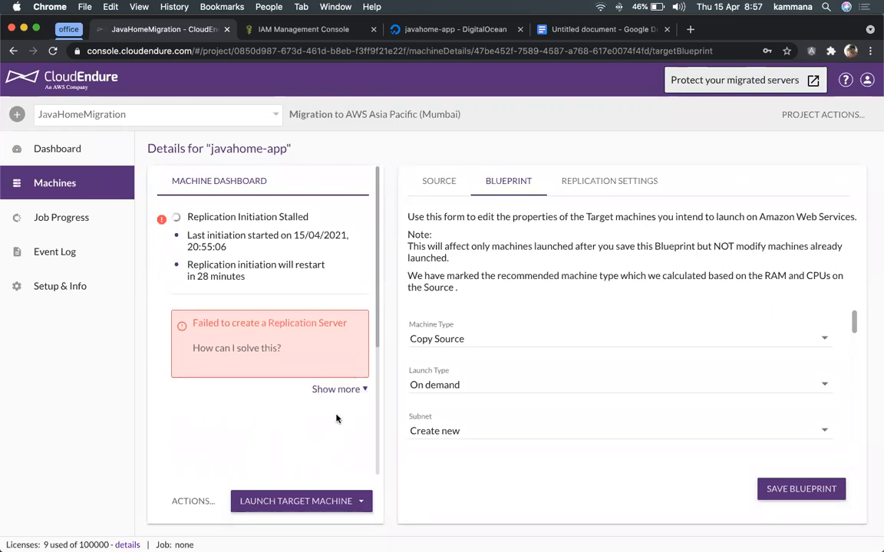
{"action": "left_click", "coordinate": [248, 348]}
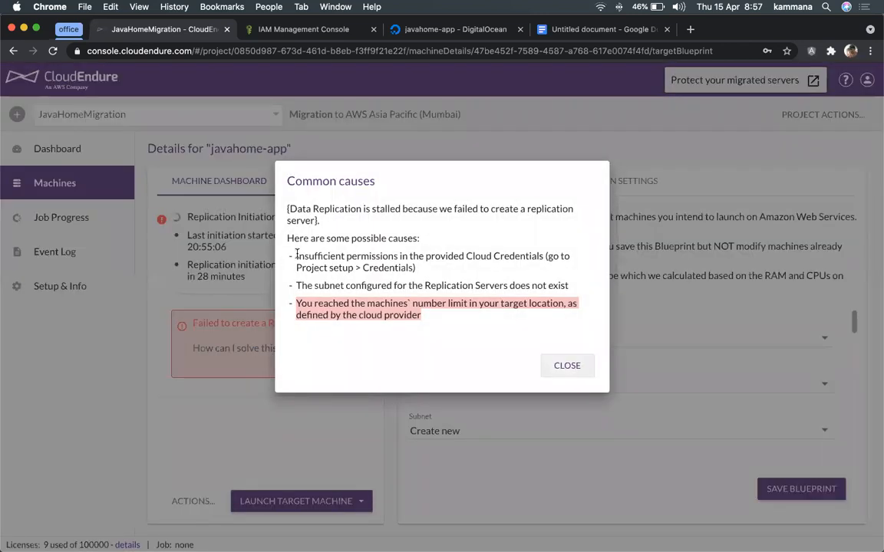
{"action": "left_click_drag", "start_coordinate": [296, 256], "coordinate": [402, 256]}
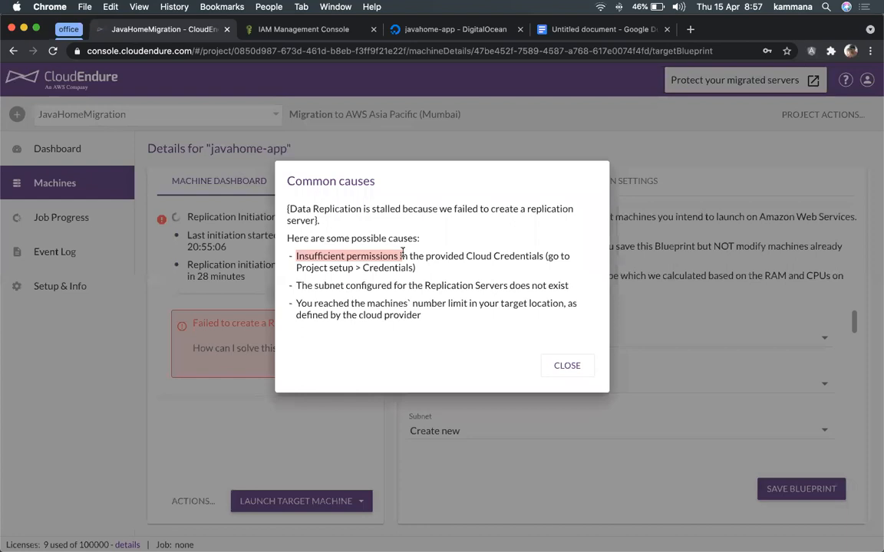
{"action": "left_click", "coordinate": [566, 365]}
{"action": "left_click", "coordinate": [269, 30]}
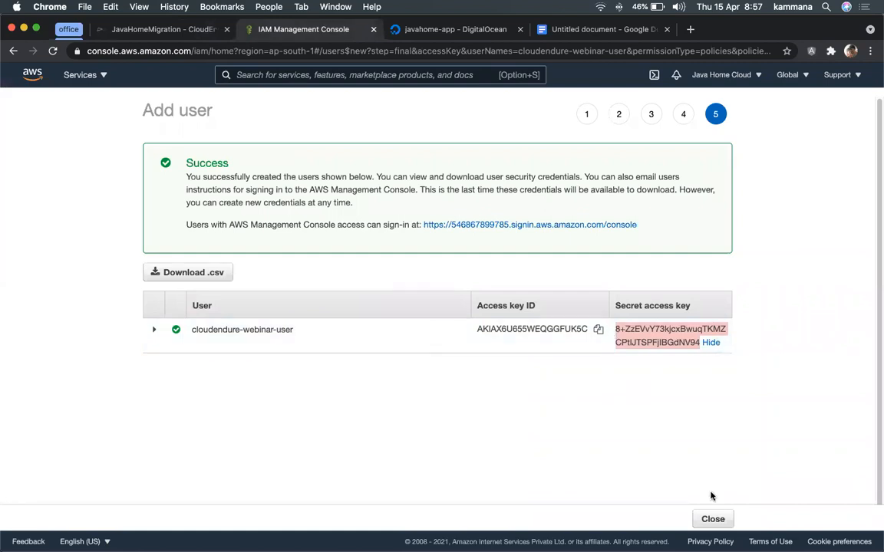
Step: Attach the existing AdministratorAccess policy directly to cloudendure-webinar-user
{"action": "left_click", "coordinate": [713, 518]}
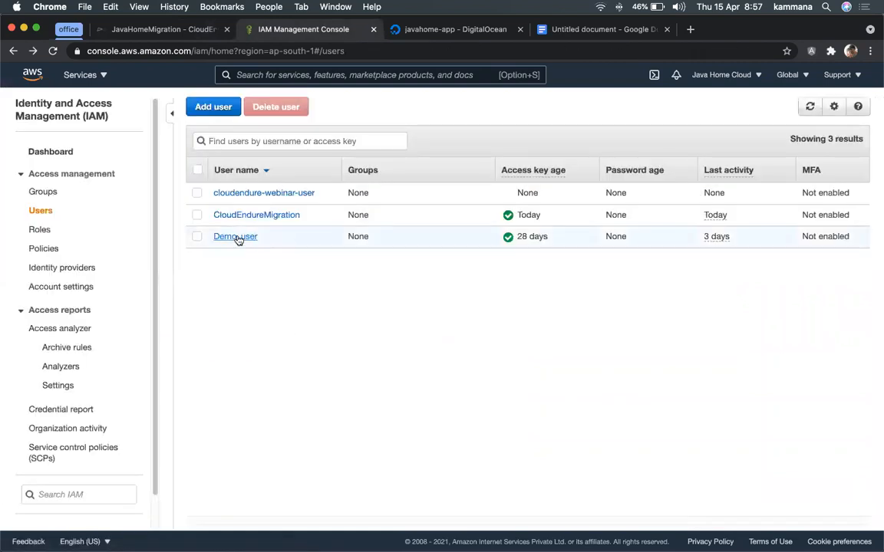
{"action": "left_click", "coordinate": [270, 193]}
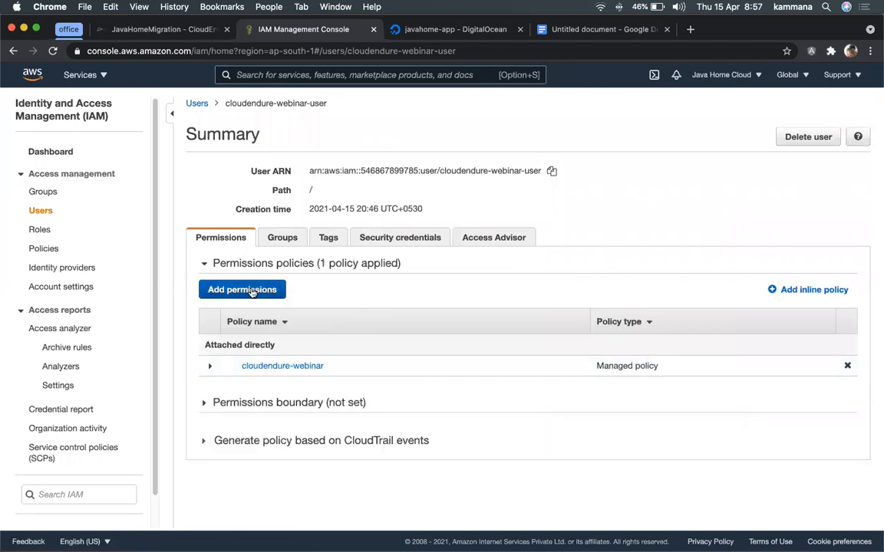
{"action": "left_click", "coordinate": [251, 292]}
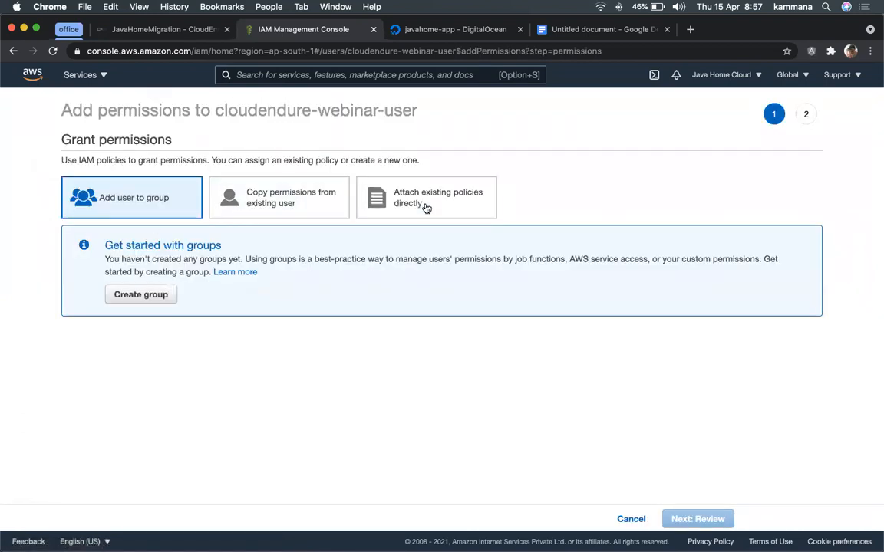
{"action": "left_click", "coordinate": [426, 207]}
{"action": "left_click", "coordinate": [72, 322]}
{"action": "left_click", "coordinate": [700, 519]}
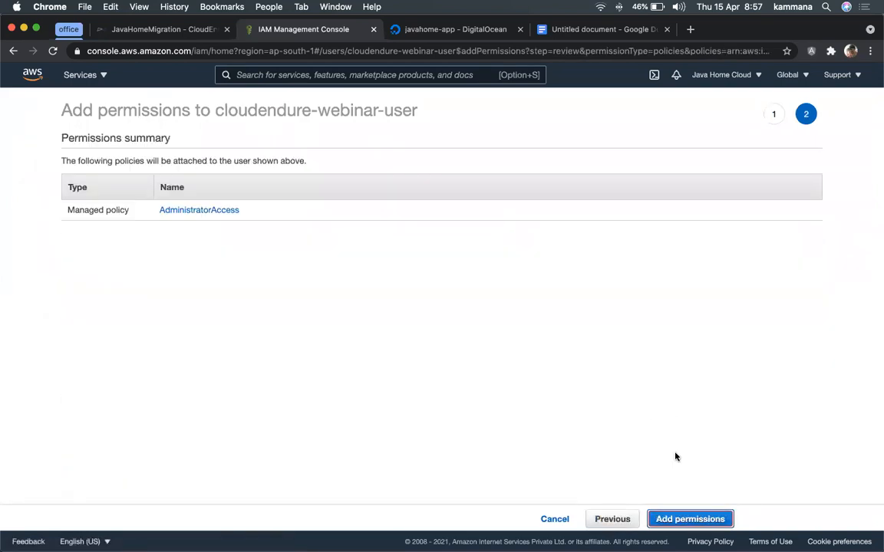
{"action": "left_click", "coordinate": [693, 521]}
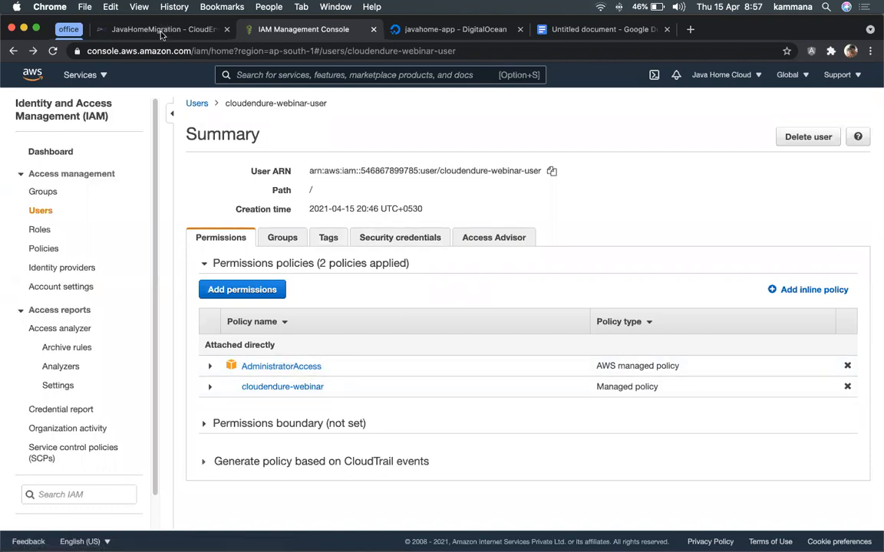
{"action": "key", "text": "super+Tab"}
{"action": "key", "text": "super+Tab"}
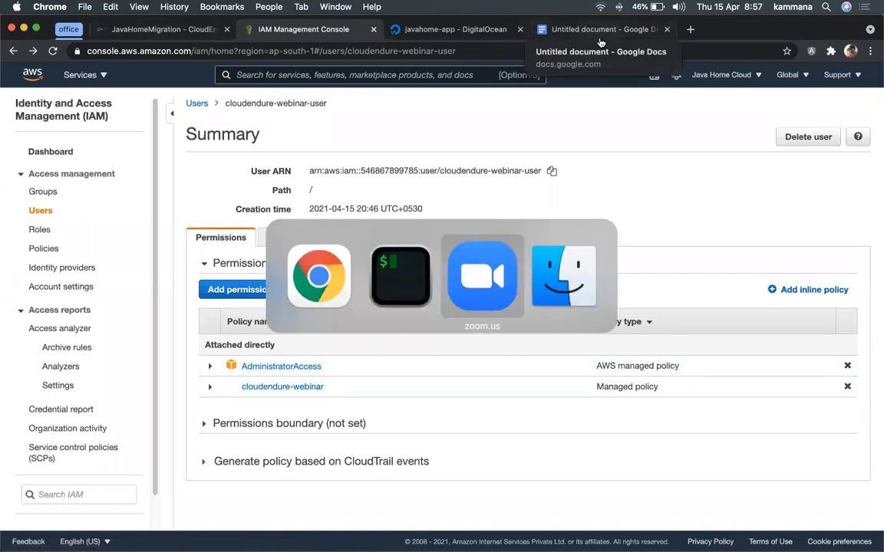
Step: Run the CloudEndure Agent installer command on the droplet, then return to the JavaHomeMigration project
{"action": "key", "text": "super+Tab"}
{"action": "key", "text": "super+Tab"}
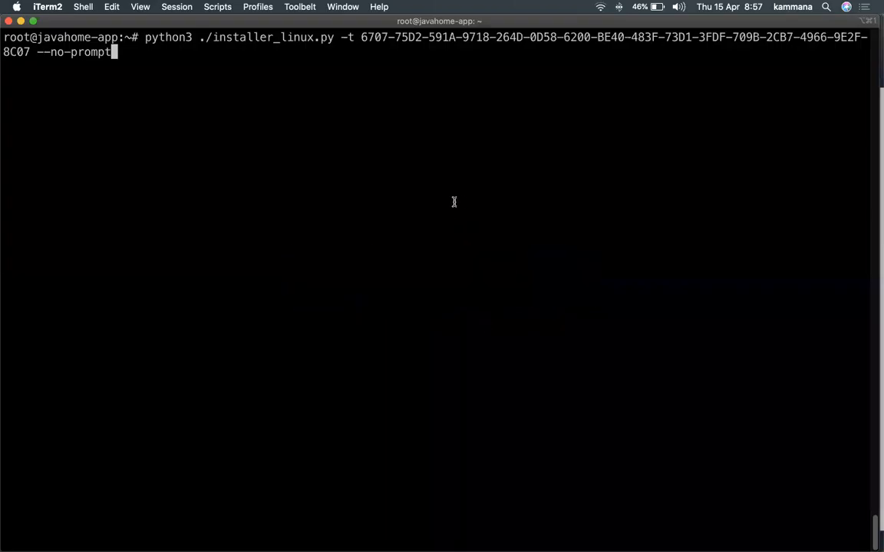
{"action": "key", "text": "Return"}
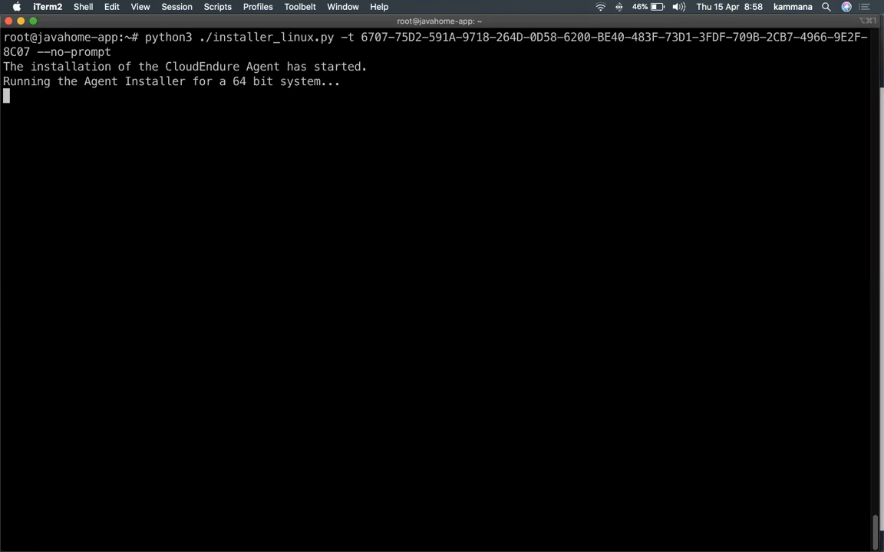
{"action": "key", "text": "super+Tab"}
{"action": "left_click", "coordinate": [453, 205]}
{"action": "key", "text": "super+Tab"}
{"action": "key", "text": "super+Tab"}
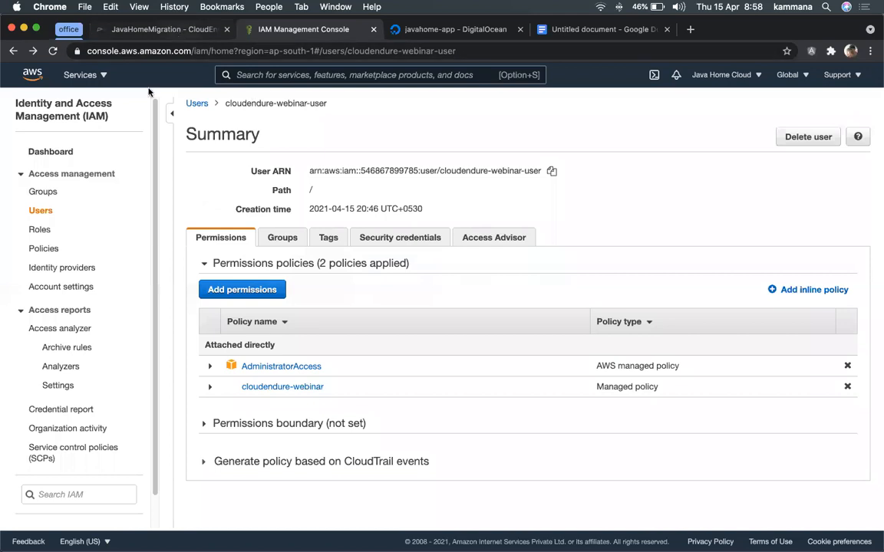
{"action": "left_click", "coordinate": [161, 29]}
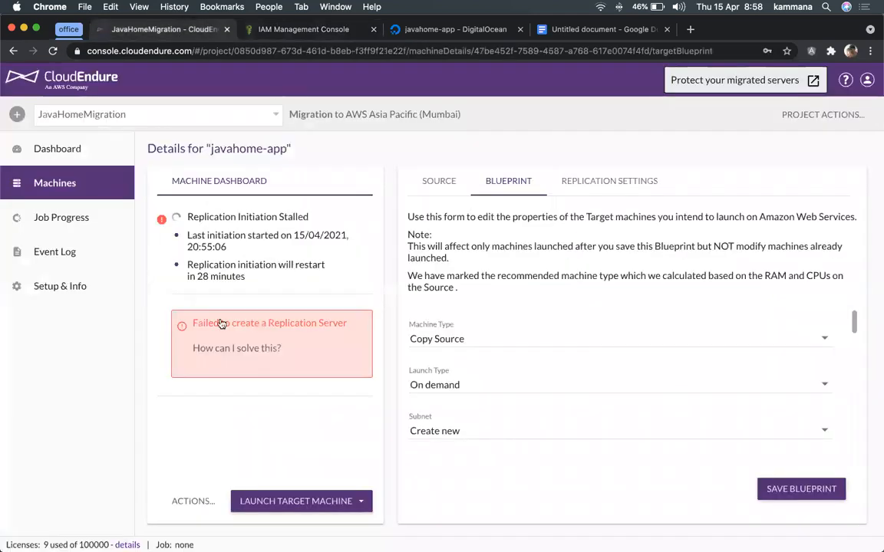
Step: Remove javahome-app from the CloudEndure console via Remove 1 Machine, then bring up the Google Docs notes
{"action": "left_click", "coordinate": [54, 183]}
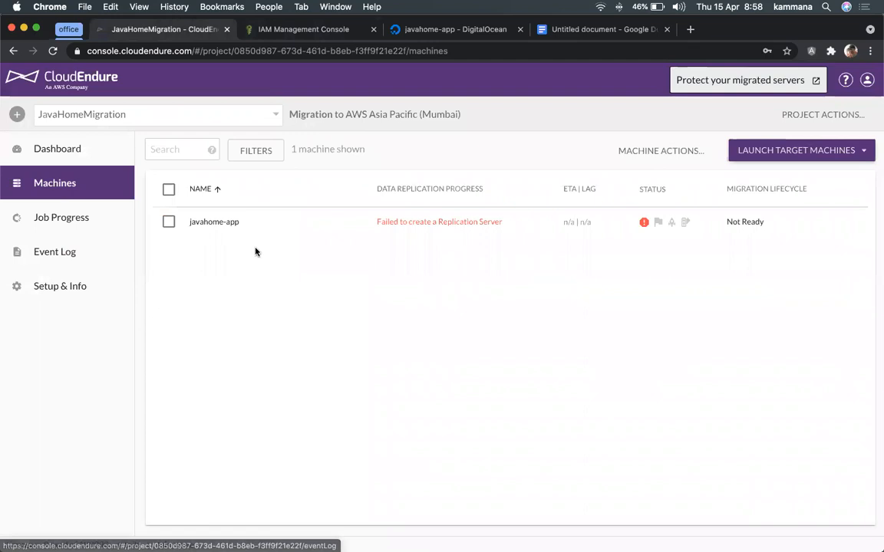
{"action": "left_click", "coordinate": [167, 223]}
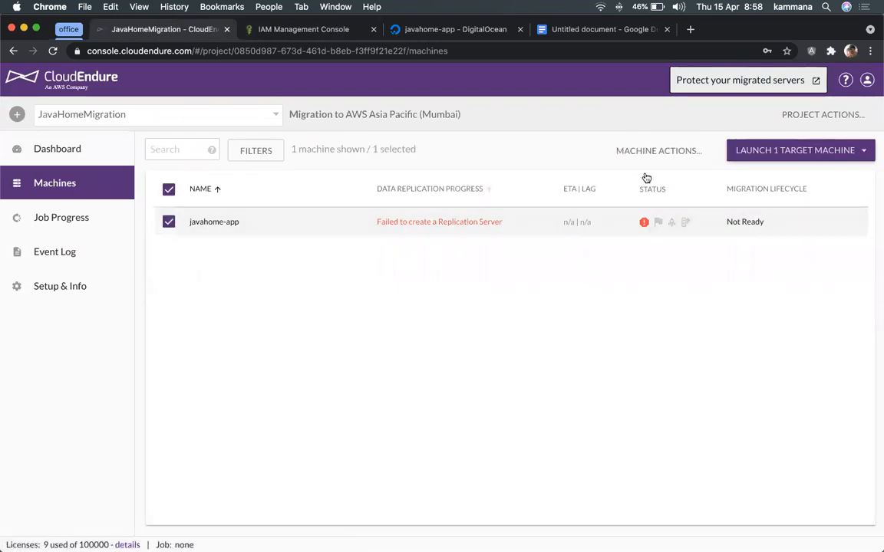
{"action": "left_click", "coordinate": [688, 152]}
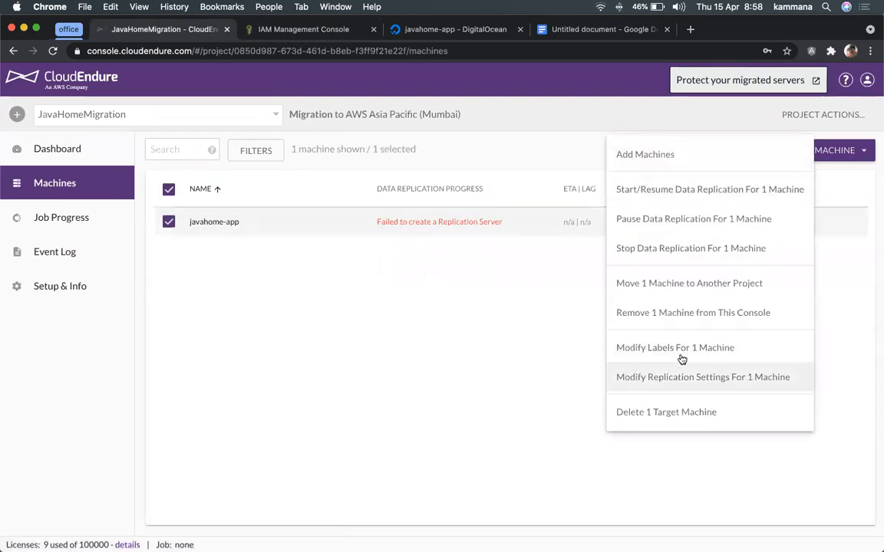
{"action": "left_click", "coordinate": [670, 315]}
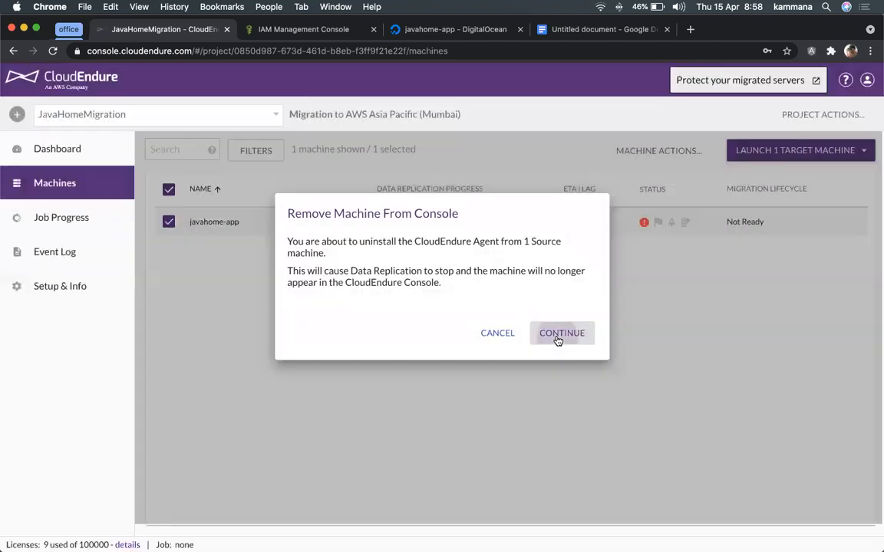
{"action": "left_click", "coordinate": [558, 337]}
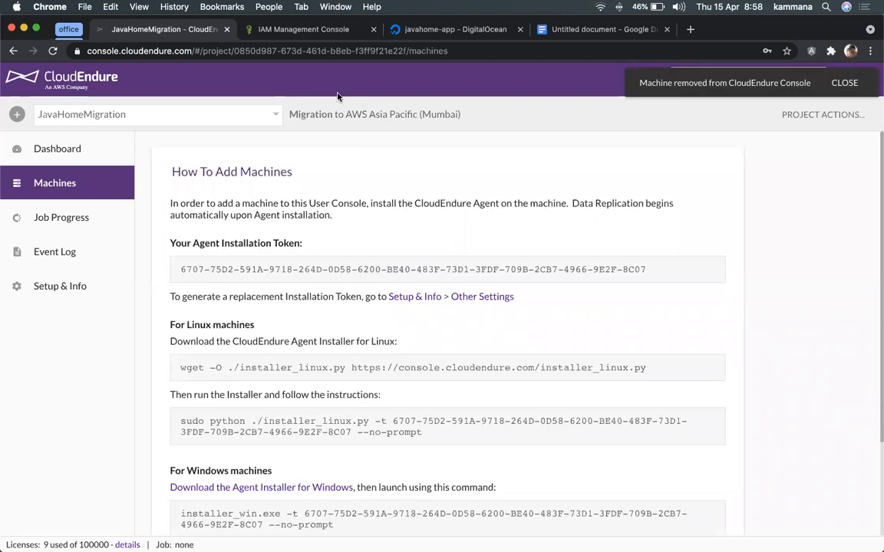
{"action": "left_click", "coordinate": [574, 32]}
{"action": "left_click", "coordinate": [868, 83]}
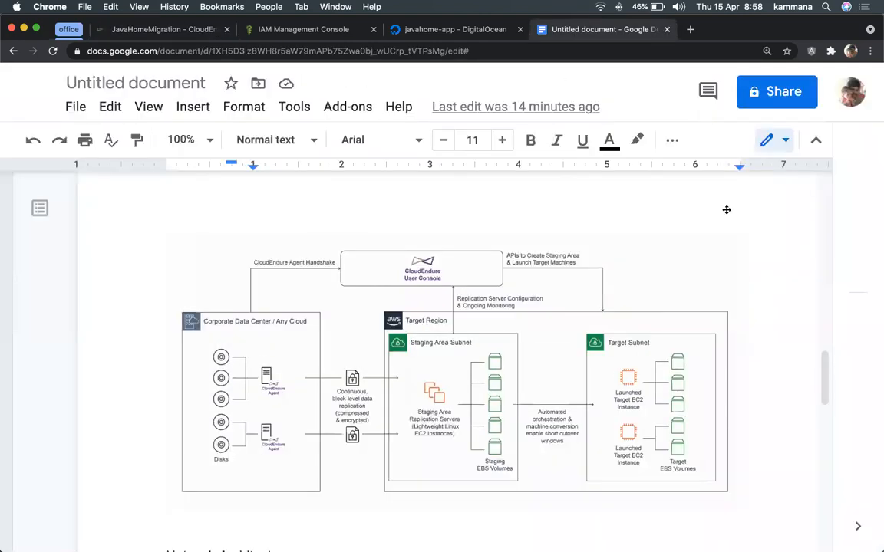
Step: Name the doc 'Migrating VMS to Cloud', share it with anyone with the link, and copy the link
{"action": "left_click", "coordinate": [758, 91]}
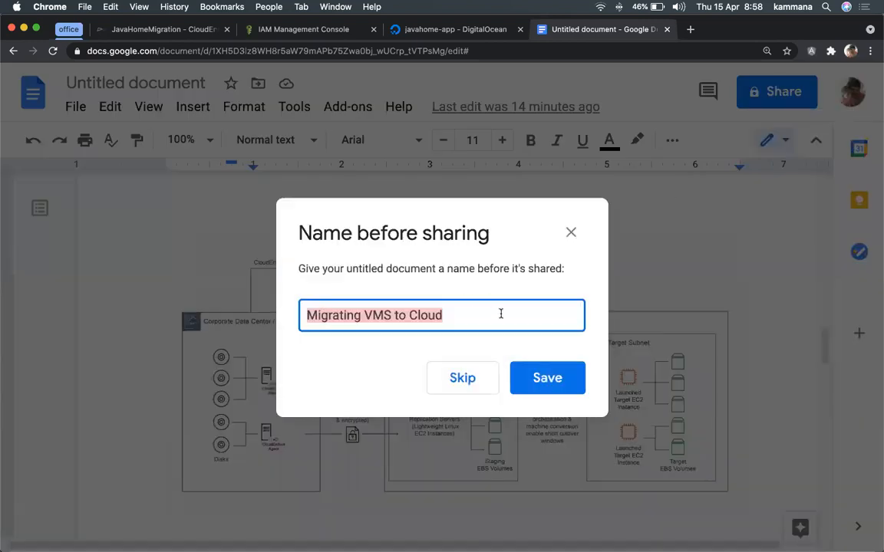
{"action": "left_click", "coordinate": [551, 376]}
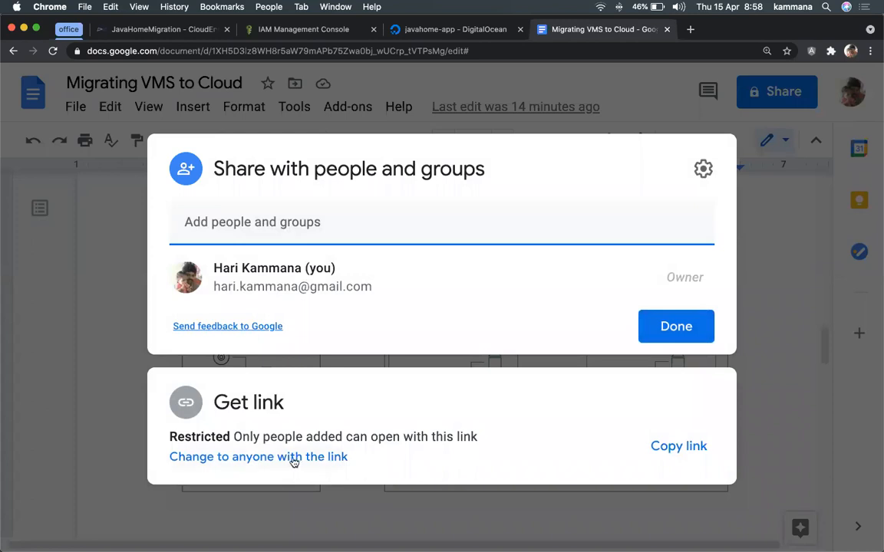
{"action": "left_click", "coordinate": [289, 456]}
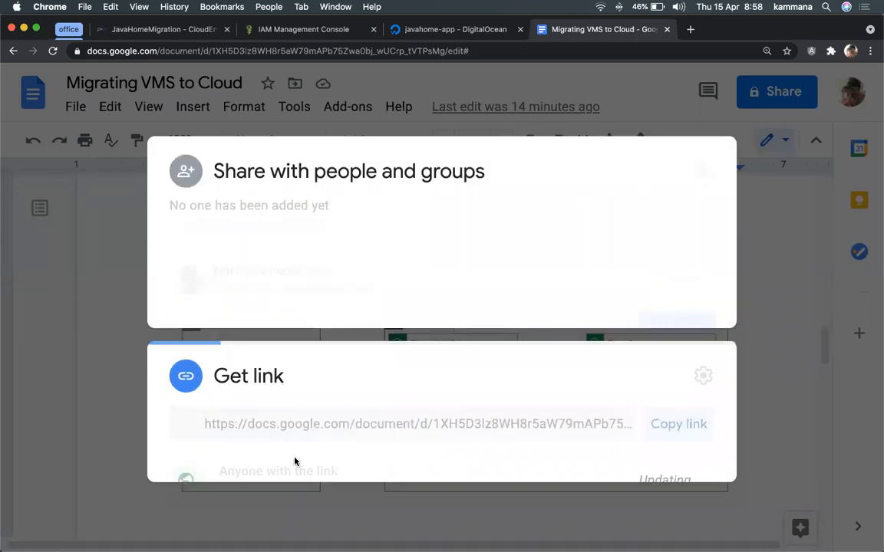
{"action": "left_click", "coordinate": [681, 334]}
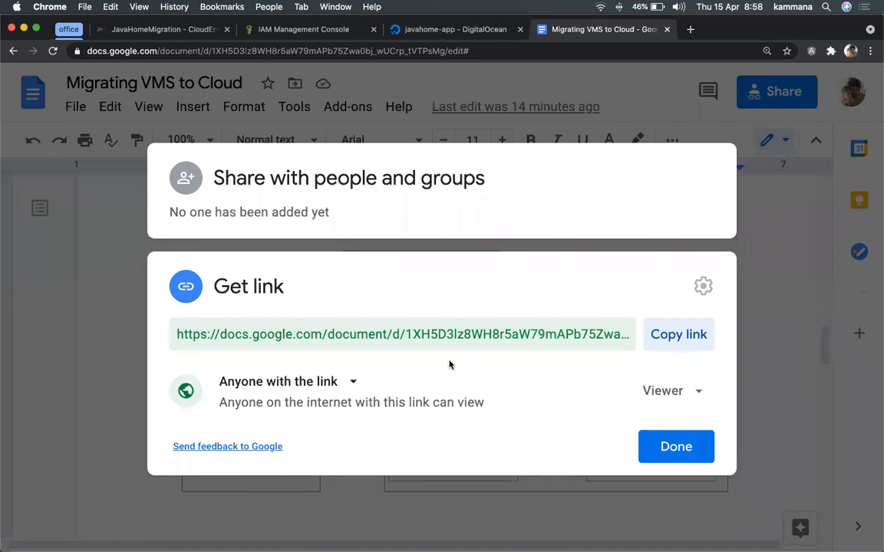
{"action": "left_click", "coordinate": [676, 446]}
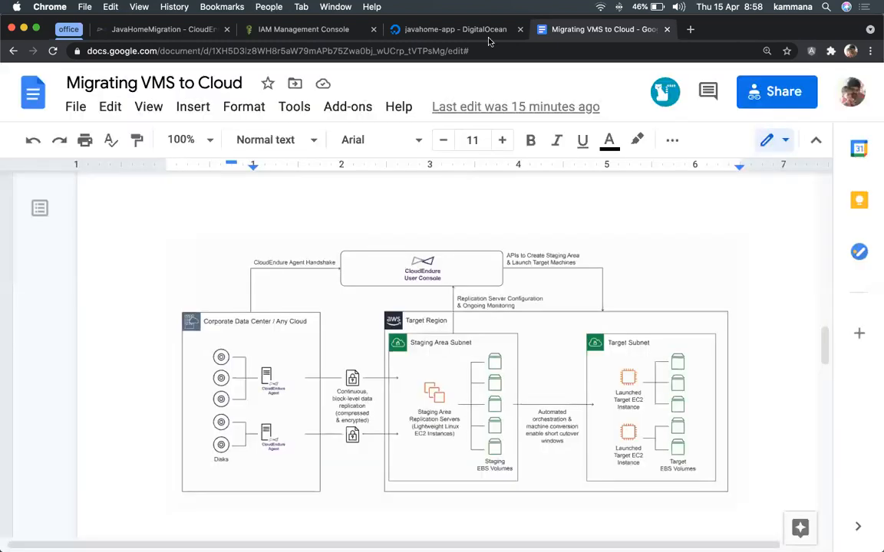
Step: Check the installer's disk detection success message in the terminal, then open the javahome-app droplet page
{"action": "key", "text": "super+Tab"}
{"action": "key", "text": "super+Tab"}
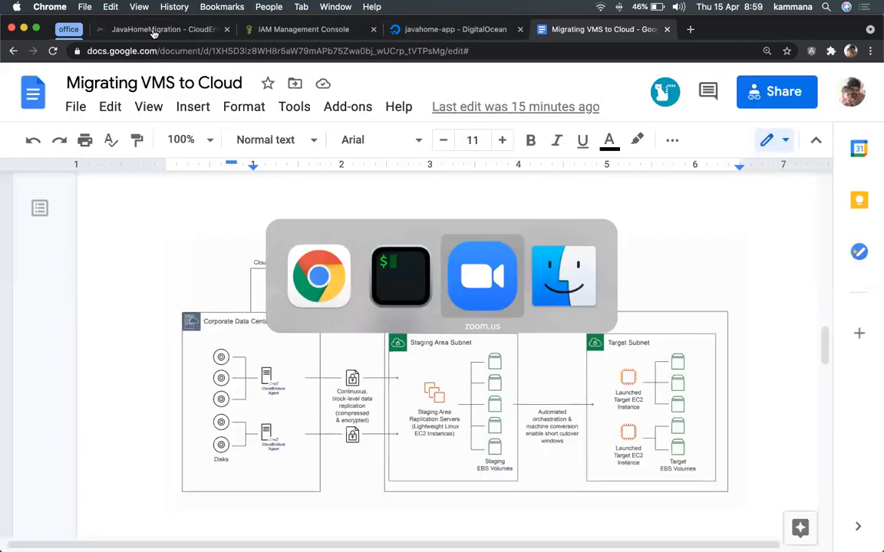
{"action": "key", "text": "super+Tab"}
{"action": "key", "text": "super+Tab"}
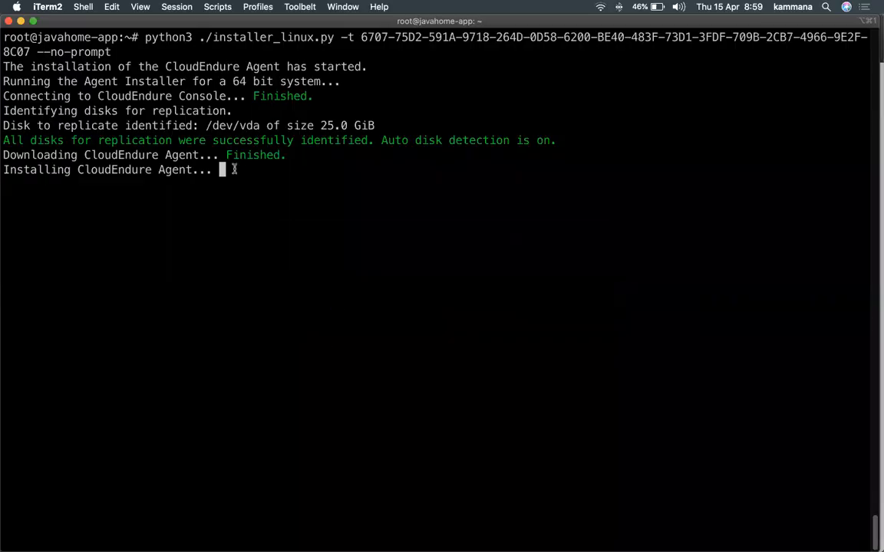
{"action": "left_click_drag", "start_coordinate": [15, 141], "coordinate": [540, 141]}
{"action": "left_click", "coordinate": [473, 178]}
{"action": "key", "text": "super+Tab"}
{"action": "key", "text": "super+Tab"}
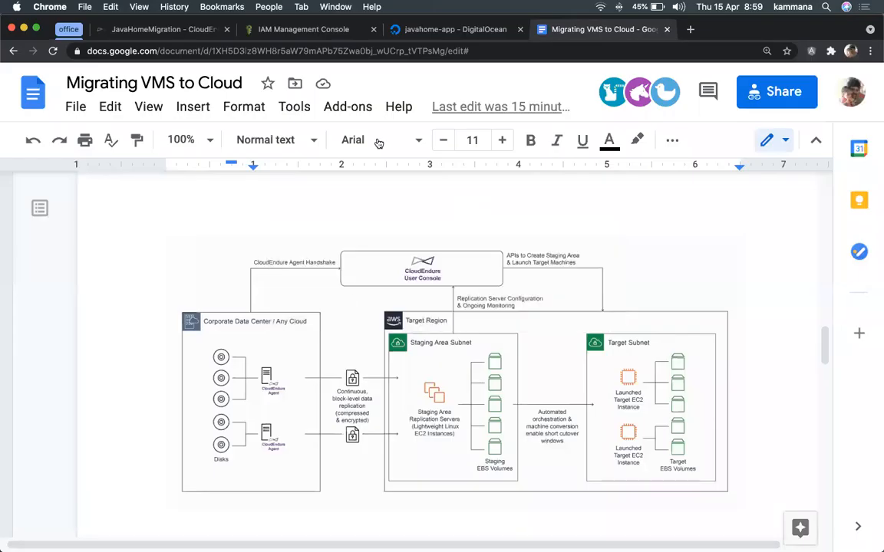
{"action": "left_click", "coordinate": [436, 35]}
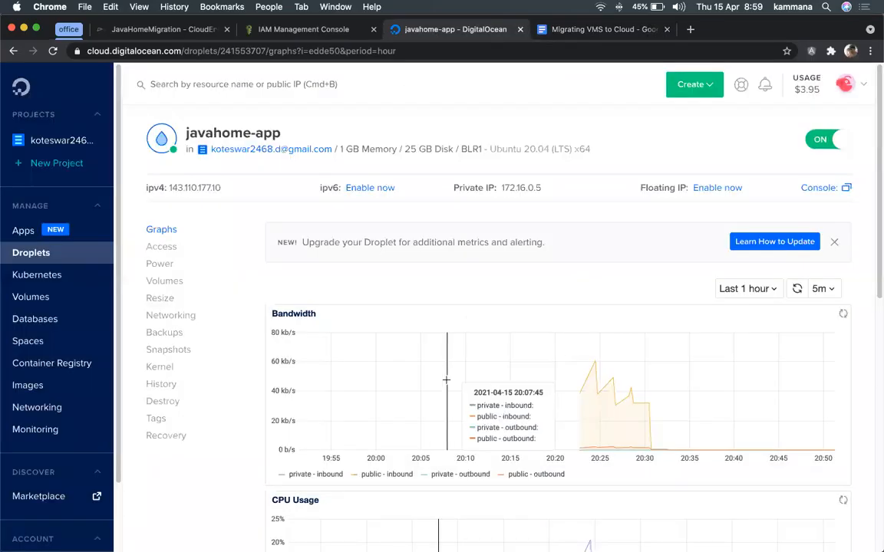
Step: Return to the JavaHomeMigration Machines list to see javahome-app listed again
{"action": "left_click", "coordinate": [146, 29]}
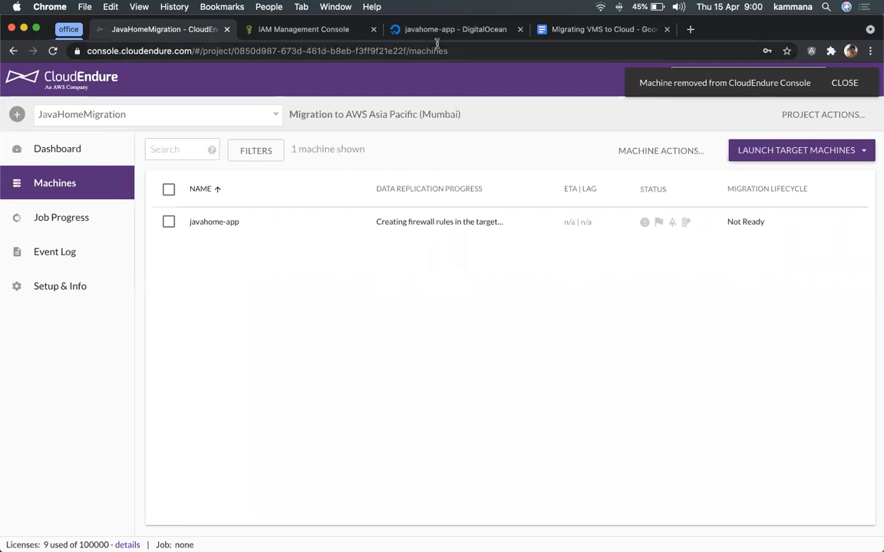
Step: Review the finished agent installation and its token in iTerm2, then open the Migrating VMS to Cloud document
{"action": "key", "text": "super+Tab"}
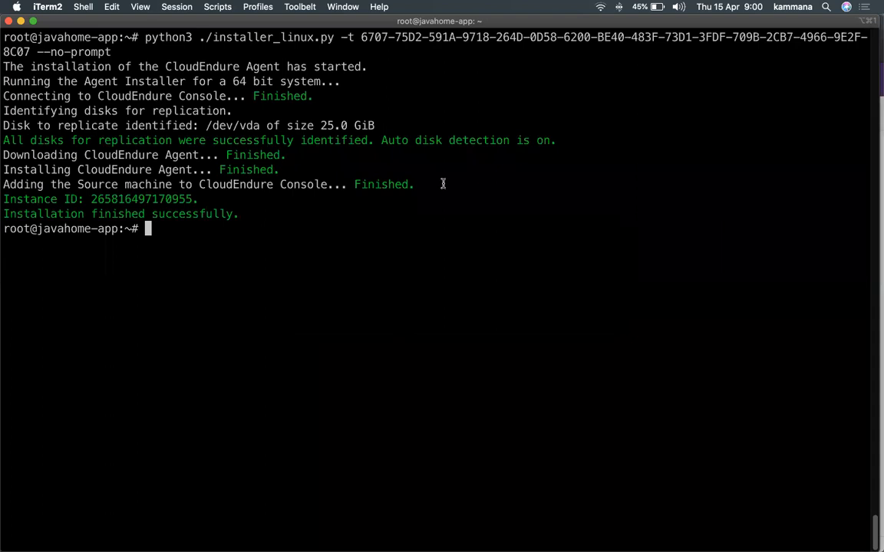
{"action": "left_click_drag", "start_coordinate": [361, 36], "coordinate": [783, 32]}
{"action": "scroll", "coordinate": [230, 69], "scroll_direction": "up", "scroll_amount": 1}
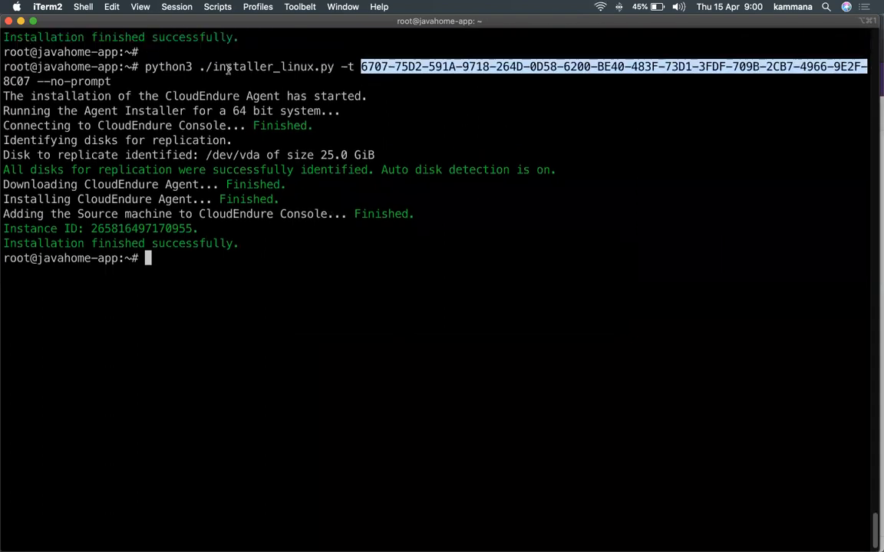
{"action": "left_click", "coordinate": [202, 67]}
{"action": "left_click_drag", "start_coordinate": [308, 63], "coordinate": [686, 66]}
{"action": "left_click", "coordinate": [499, 66]}
{"action": "left_click_drag", "start_coordinate": [438, 82], "coordinate": [29, 86]}
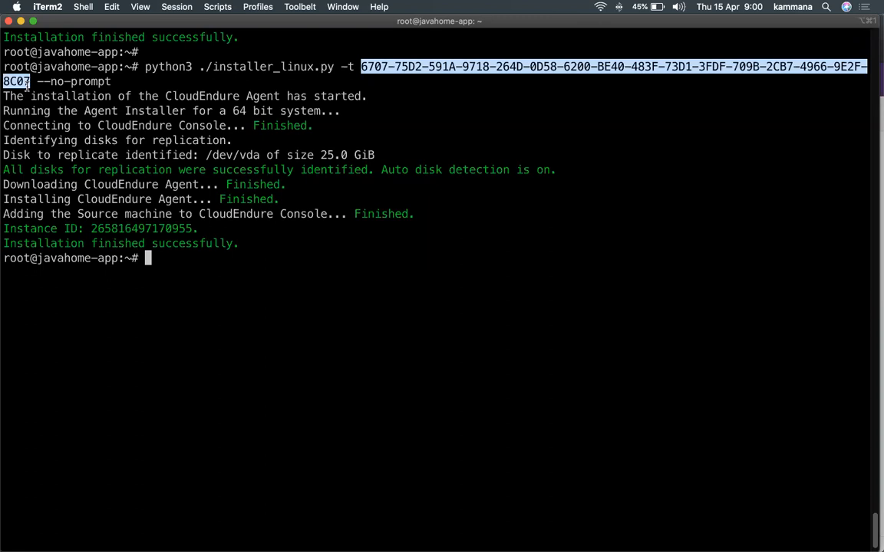
{"action": "key", "text": "super+Tab"}
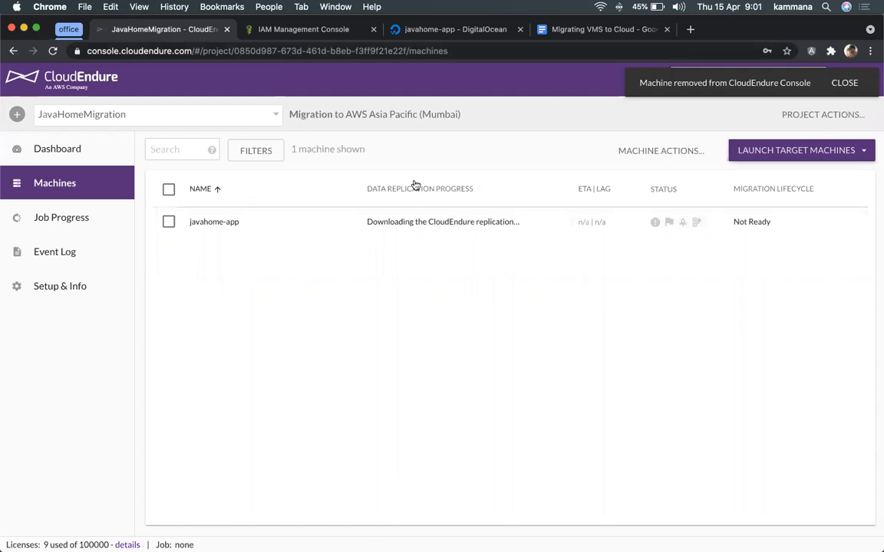
{"action": "left_click", "coordinate": [545, 30]}
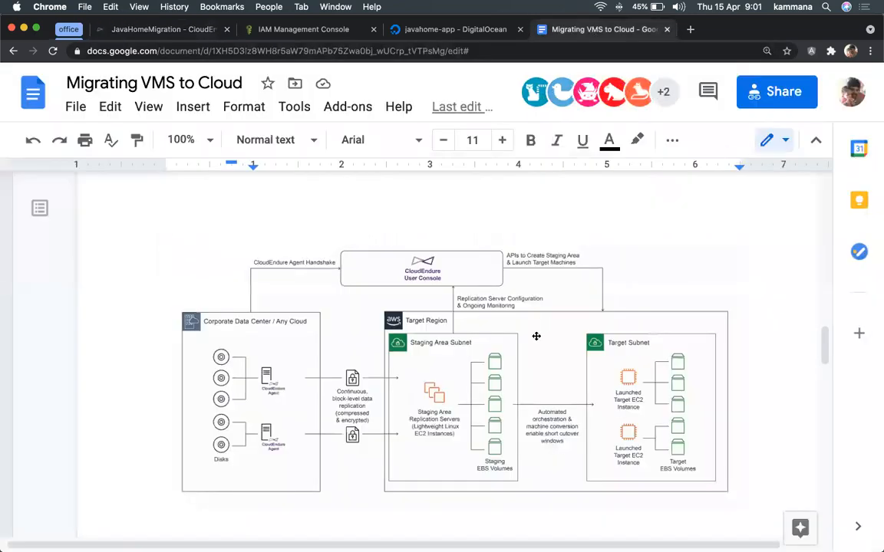
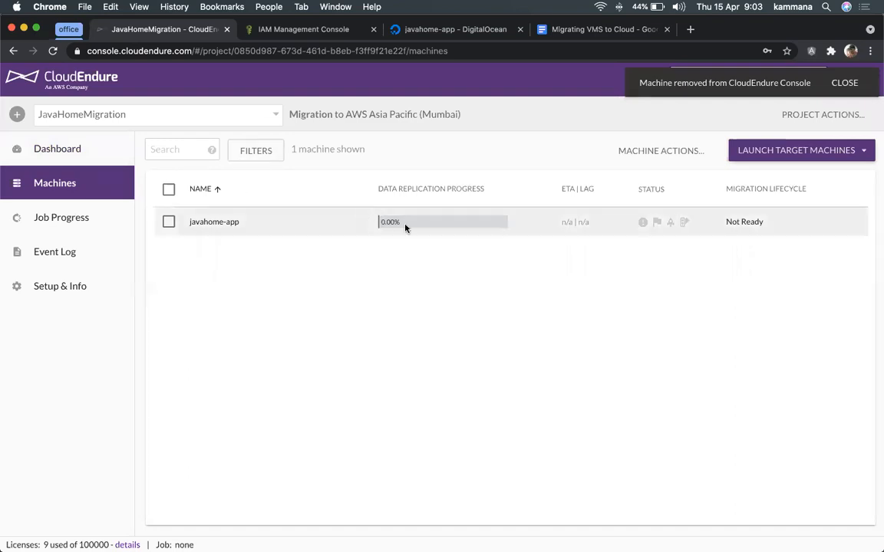
Step: Confirm javahome-app is the only JavaHomeMigration machine left and open the project list
{"action": "left_click", "coordinate": [245, 114]}
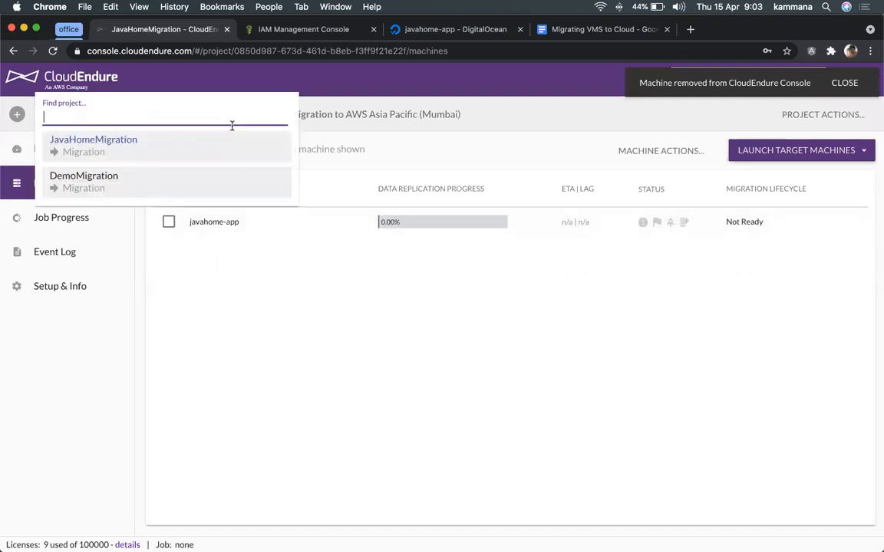
Step: Switch to the DemoMigration project and check that javahome-website is Ready For Testing
{"action": "left_click", "coordinate": [88, 182]}
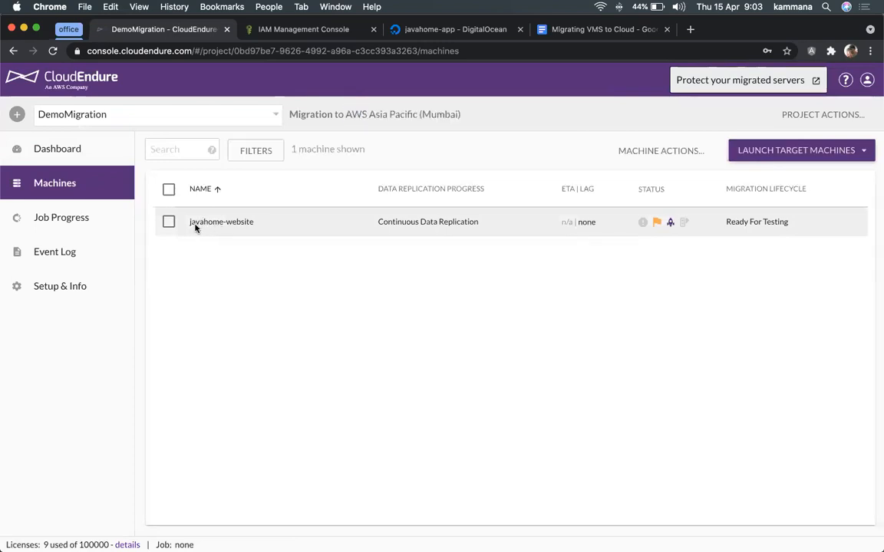
{"action": "left_click_drag", "start_coordinate": [378, 224], "coordinate": [473, 222]}
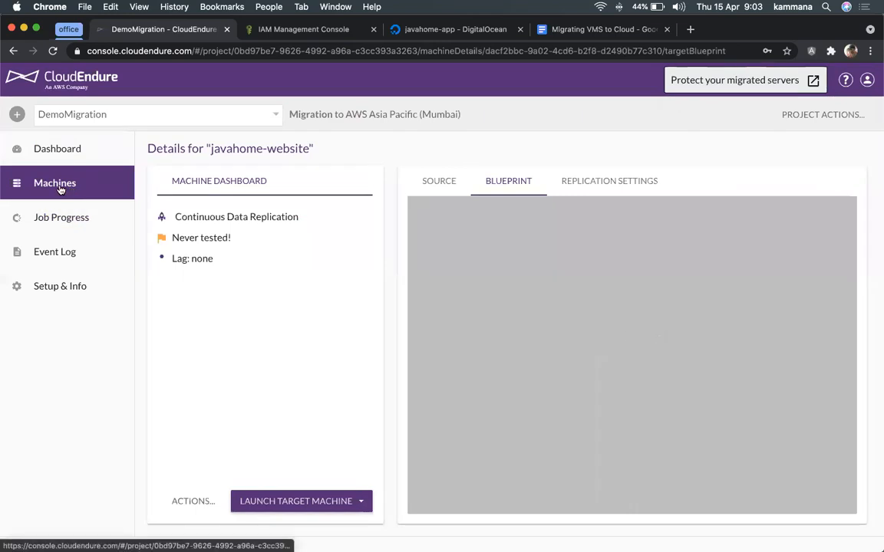
{"action": "left_click", "coordinate": [68, 187]}
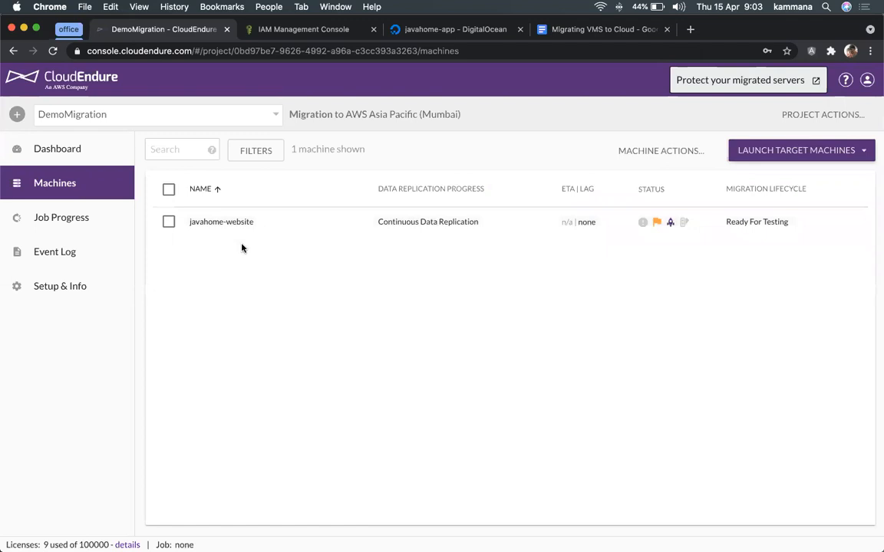
{"action": "left_click", "coordinate": [335, 31]}
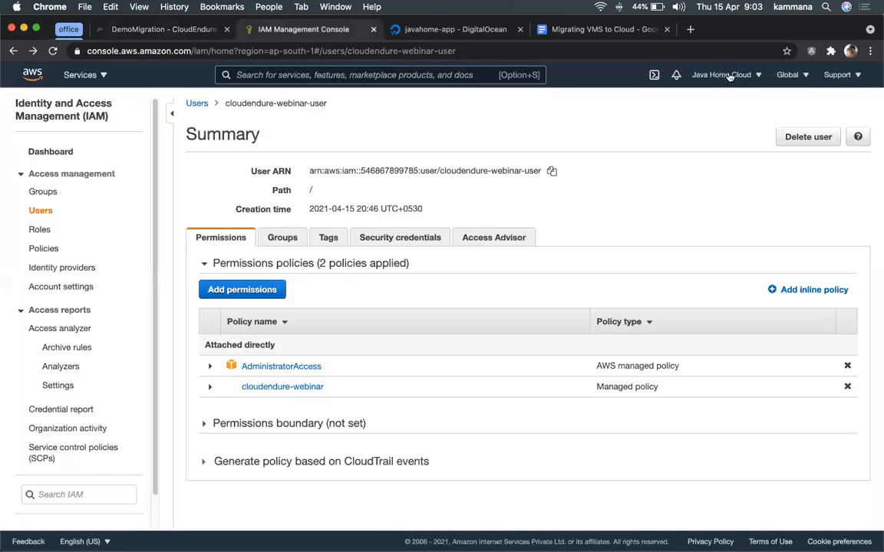
Step: Open the EC2 Instances list in Mumbai to see the running CloudEndure replication servers
{"action": "left_click", "coordinate": [85, 74]}
{"action": "left_click", "coordinate": [69, 141]}
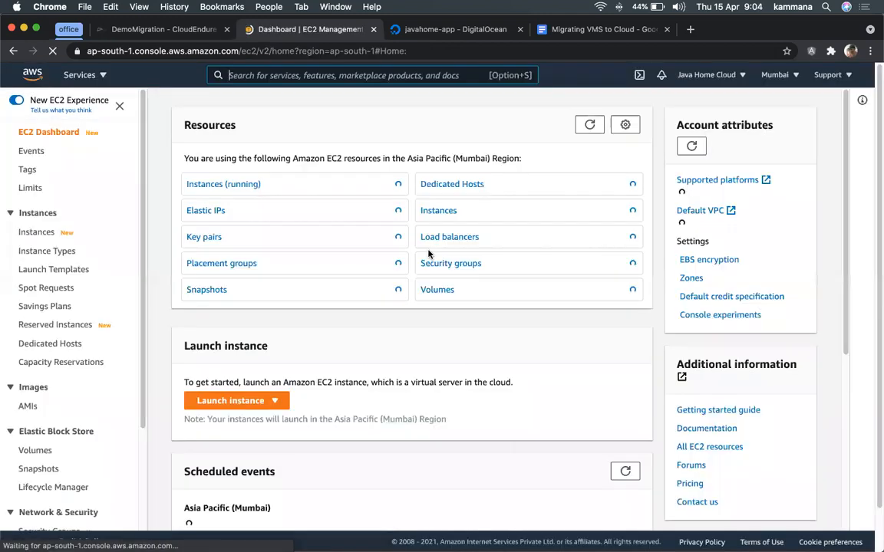
{"action": "left_click", "coordinate": [34, 232]}
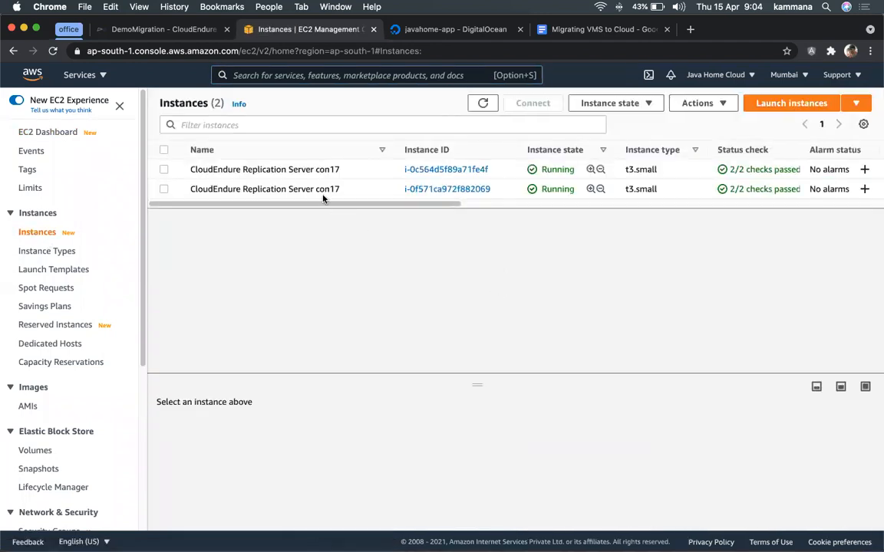
{"action": "left_click", "coordinate": [188, 30]}
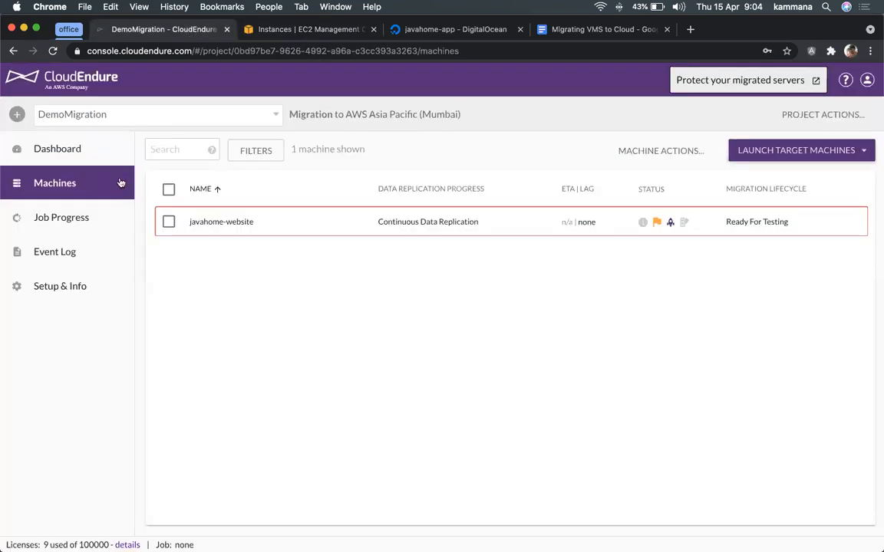
{"action": "left_click", "coordinate": [253, 285]}
{"action": "left_click", "coordinate": [273, 29]}
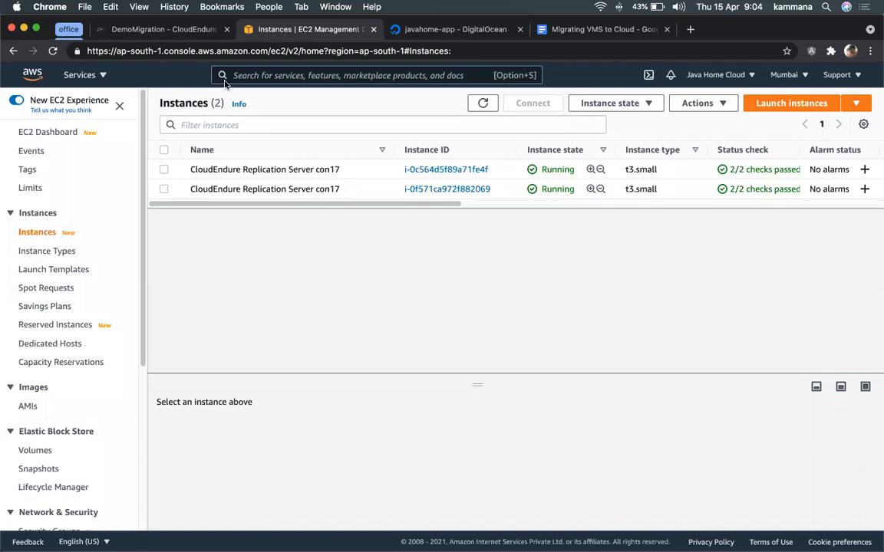
Step: Select the first CloudEndure Replication Server con17 instance and highlight its full name
{"action": "left_click", "coordinate": [161, 29]}
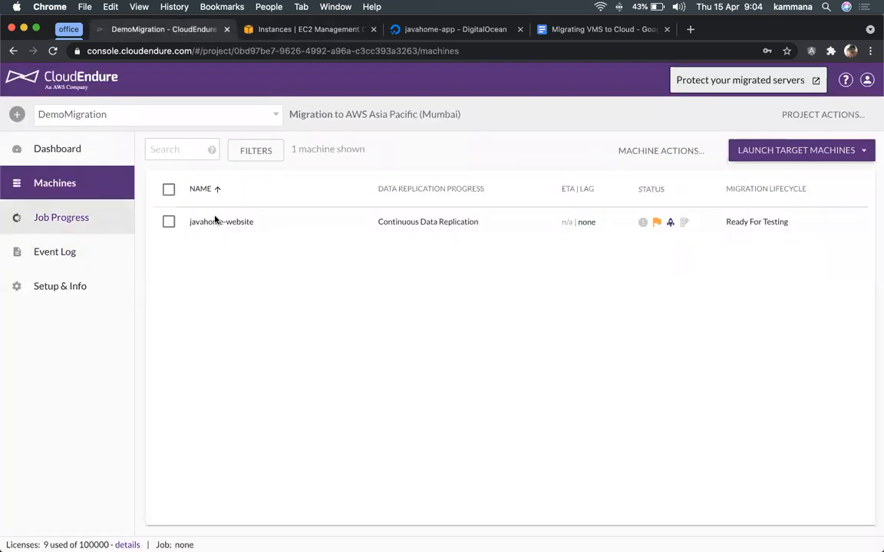
{"action": "key", "text": "ctrl+Tab"}
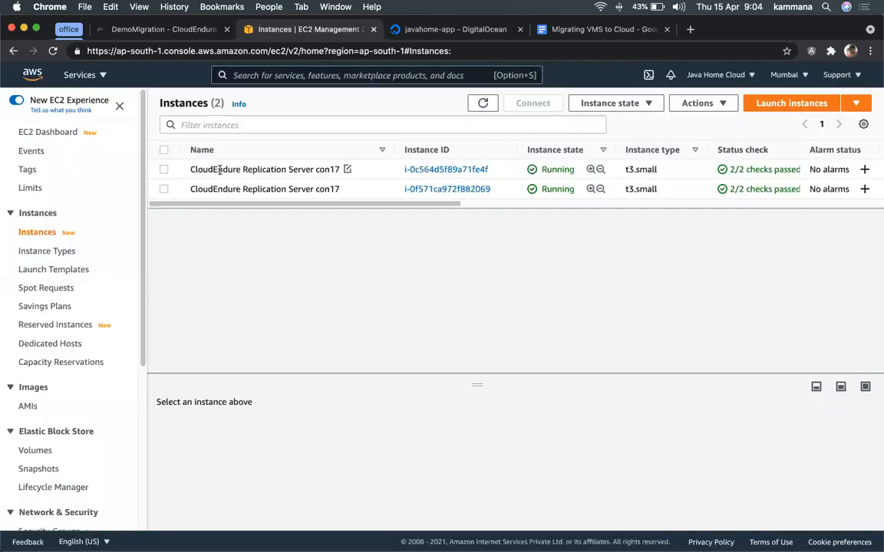
{"action": "double_click", "coordinate": [219, 171]}
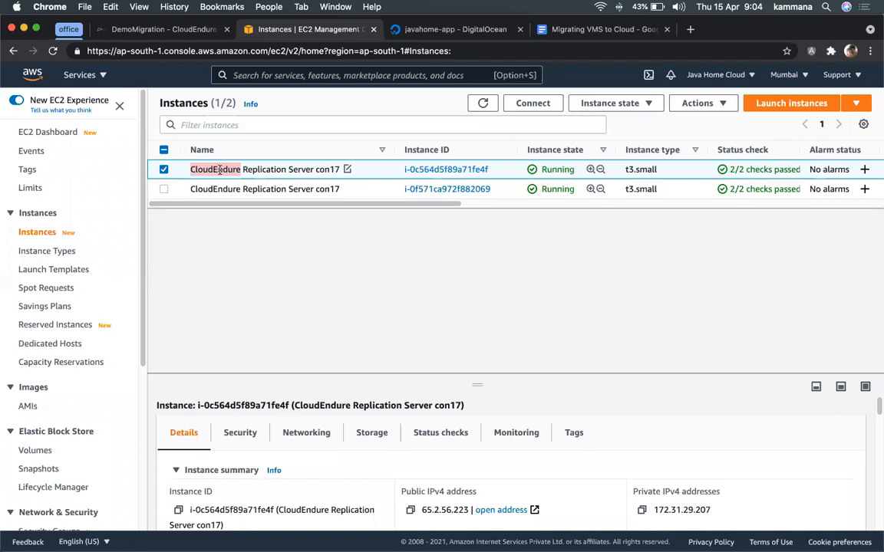
{"action": "triple_click", "coordinate": [215, 169]}
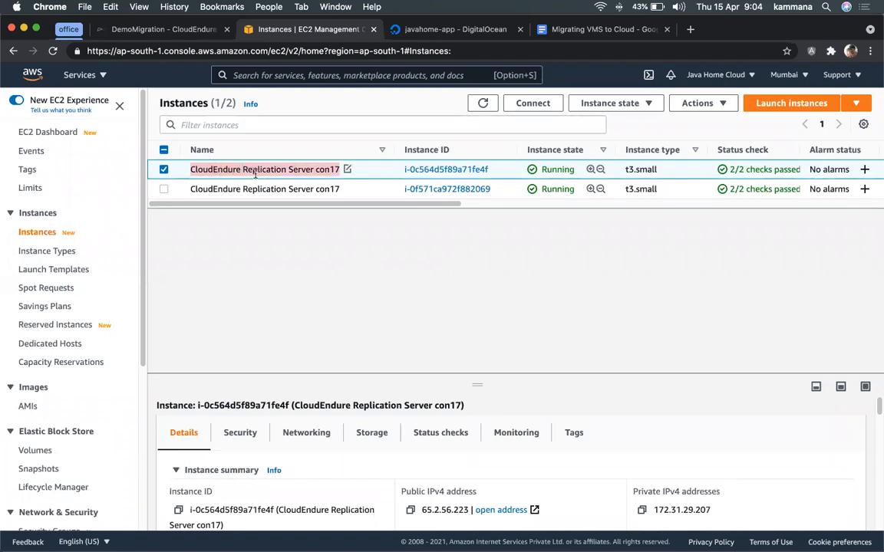
{"action": "left_click", "coordinate": [175, 32]}
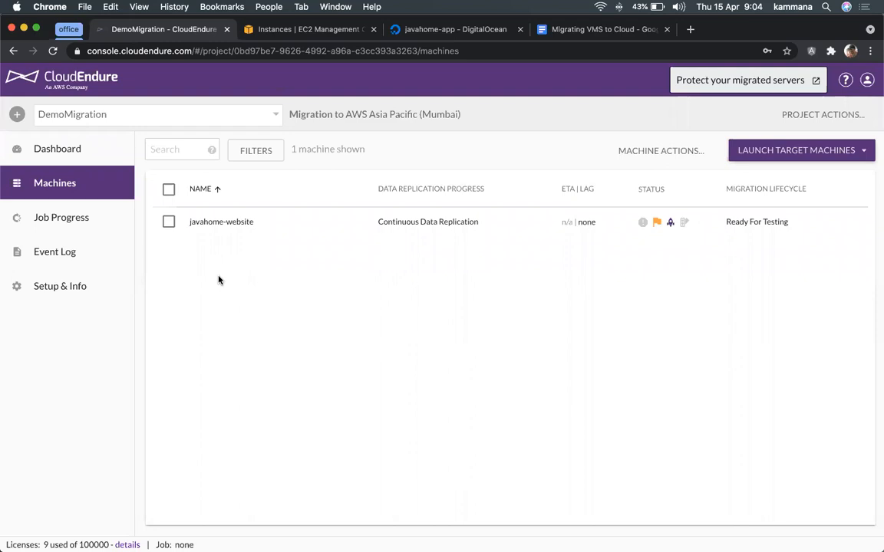
Step: Start a Test Mode launch of javahome-website and review the Mumbai target notice
{"action": "left_click", "coordinate": [169, 221]}
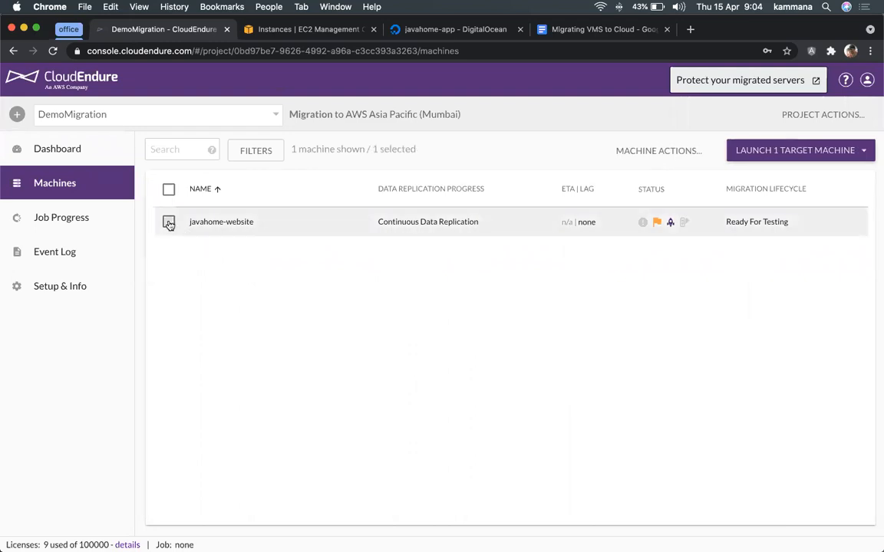
{"action": "left_click", "coordinate": [776, 151]}
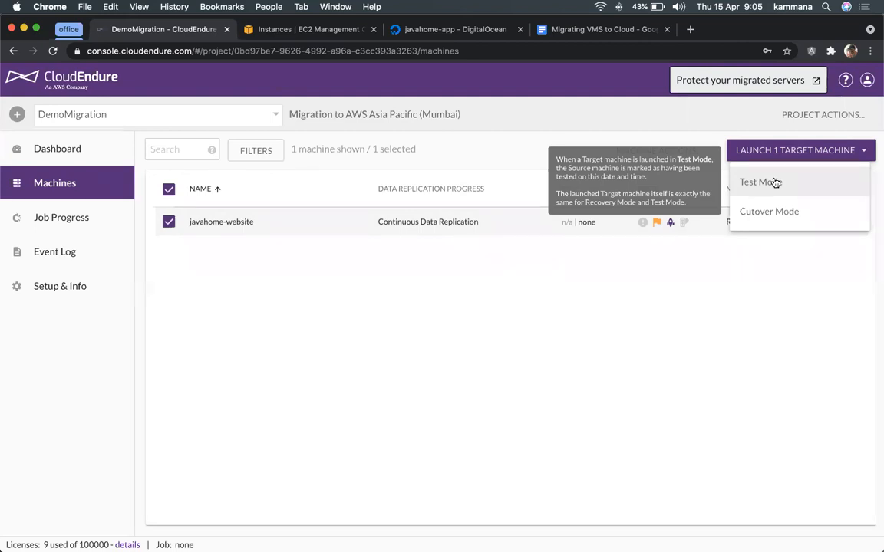
{"action": "left_click", "coordinate": [748, 182]}
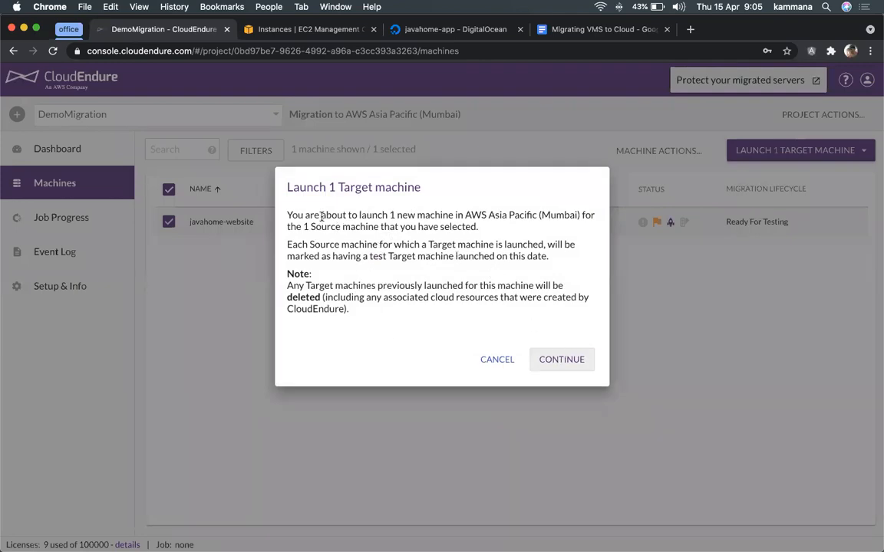
{"action": "left_click_drag", "start_coordinate": [387, 214], "coordinate": [545, 224]}
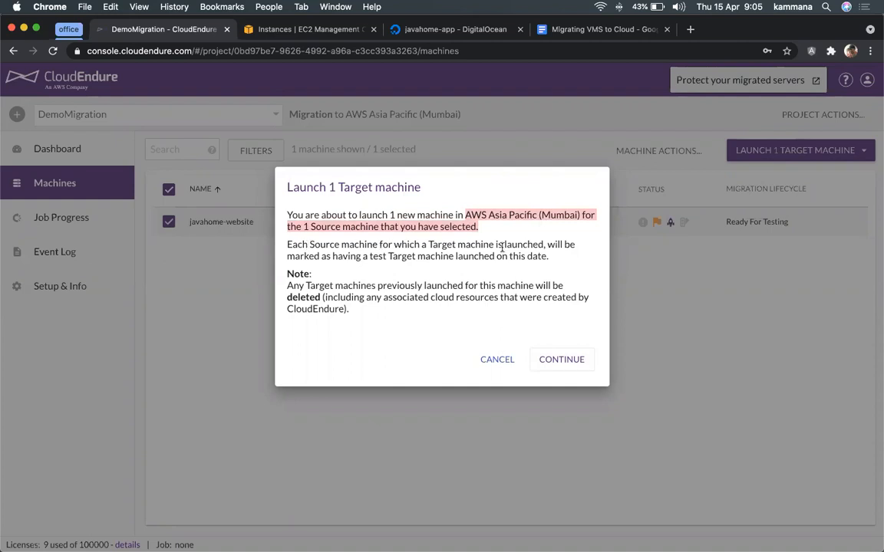
{"action": "left_click_drag", "start_coordinate": [288, 244], "coordinate": [330, 273]}
{"action": "left_click_drag", "start_coordinate": [448, 308], "coordinate": [448, 310]}
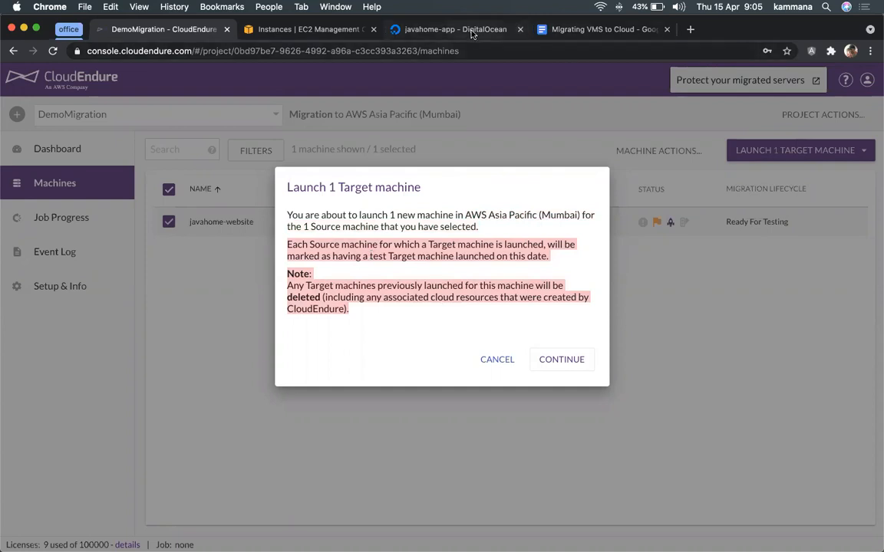
Step: Cancel the test launch and open javahome-website's machine details
{"action": "left_click", "coordinate": [425, 28]}
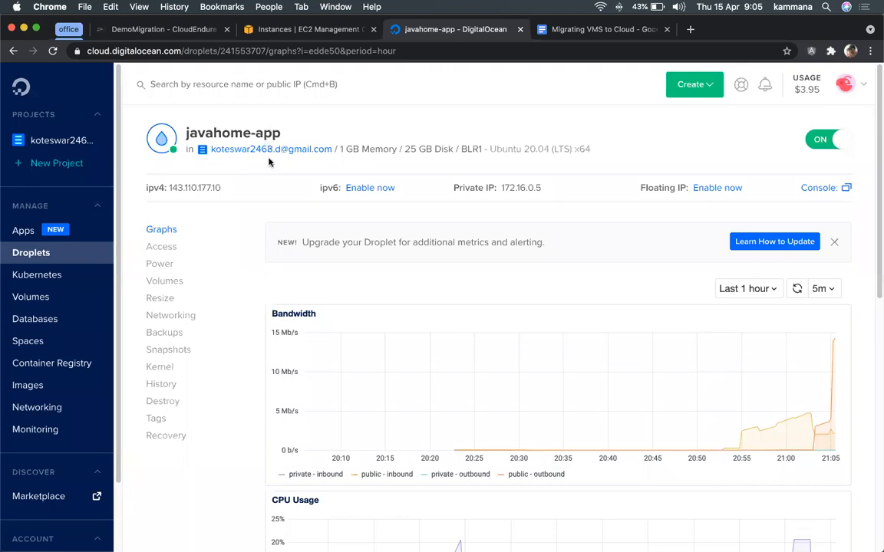
{"action": "left_click", "coordinate": [305, 29]}
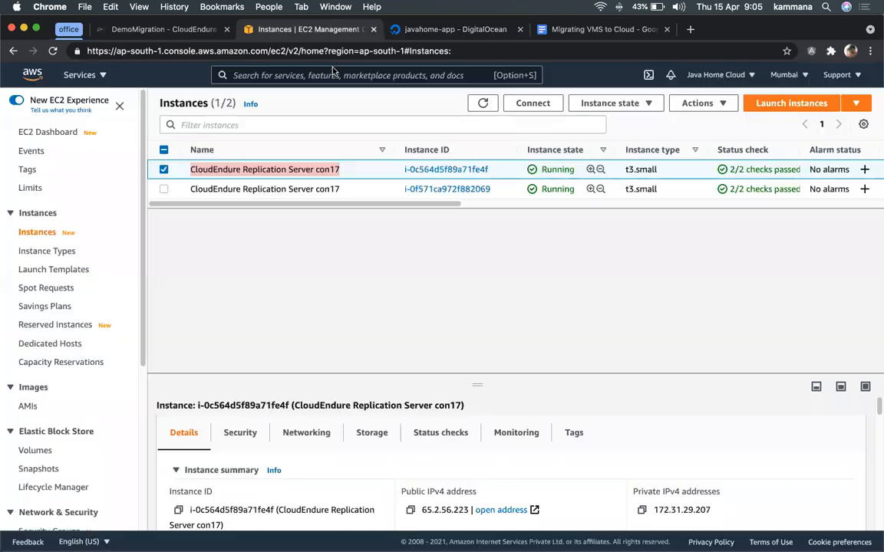
{"action": "left_click", "coordinate": [165, 29]}
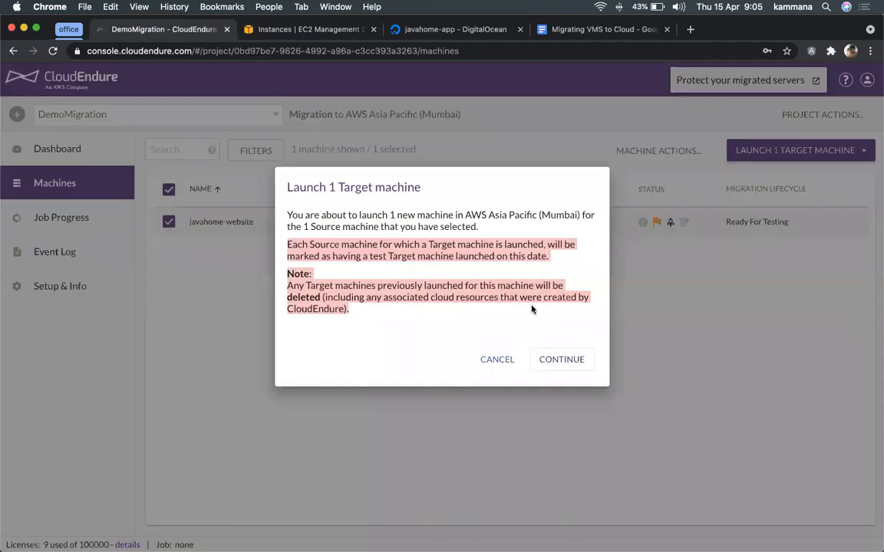
{"action": "left_click", "coordinate": [496, 359]}
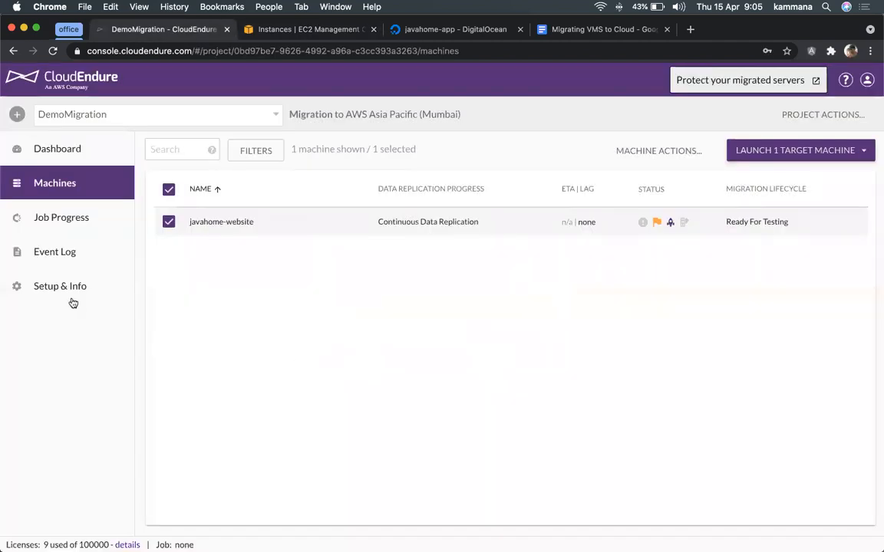
{"action": "left_click", "coordinate": [478, 222]}
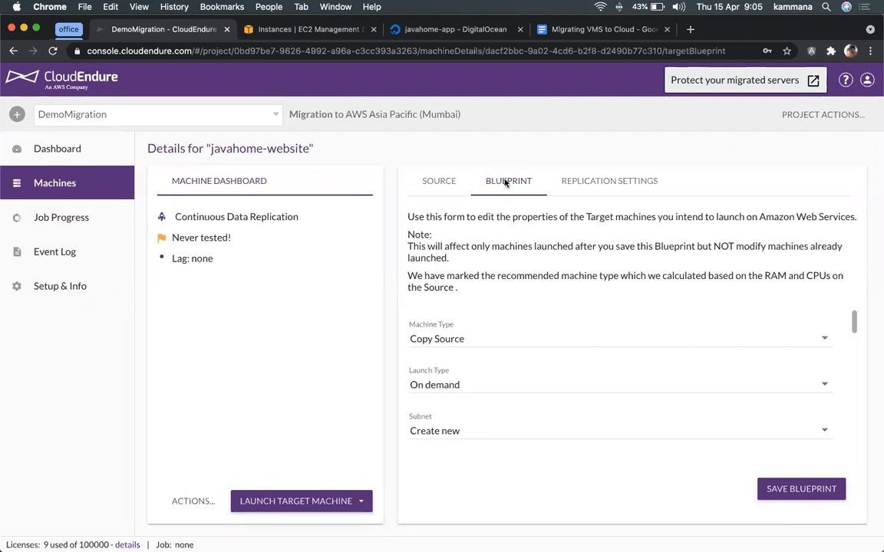
Step: Review javahome-website's source hardware specifications, then open its target blueprint
{"action": "left_click", "coordinate": [442, 182]}
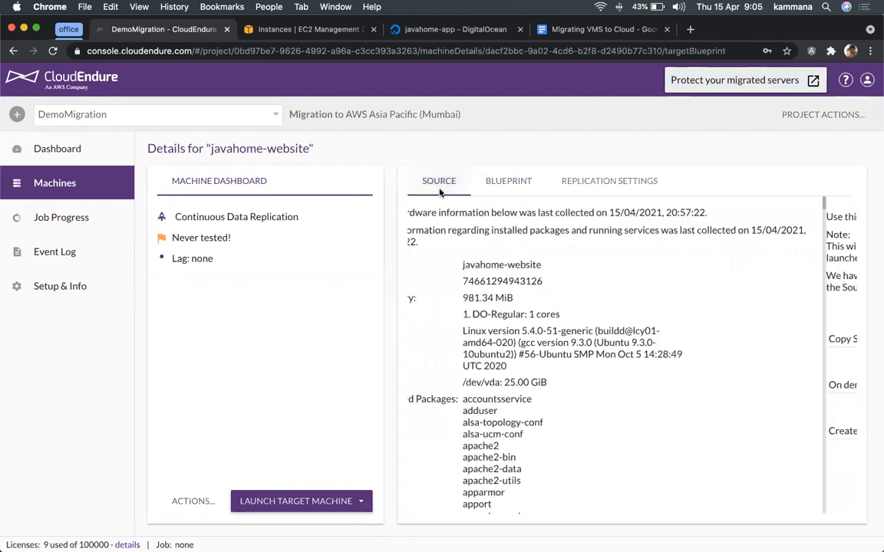
{"action": "left_click_drag", "start_coordinate": [418, 213], "coordinate": [582, 255]}
{"action": "scroll", "coordinate": [581, 256], "scroll_direction": "up", "scroll_amount": 10}
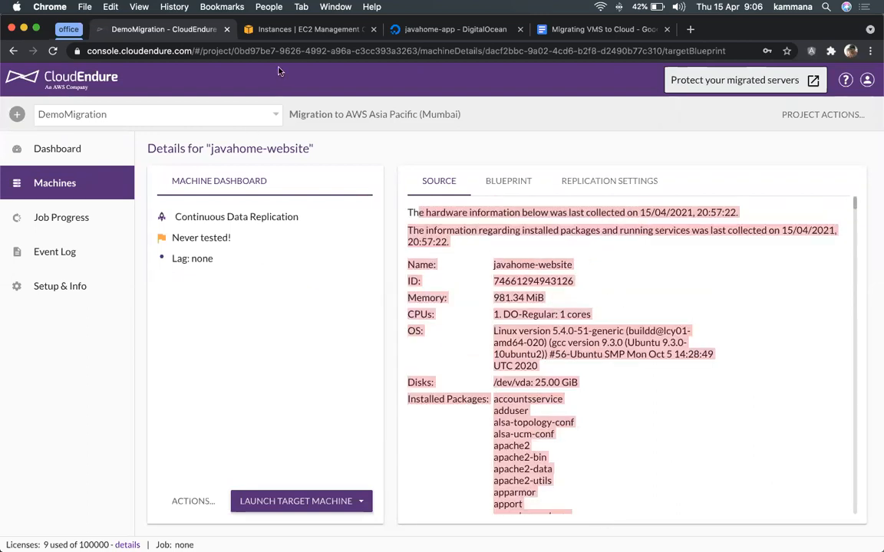
{"action": "left_click", "coordinate": [511, 185]}
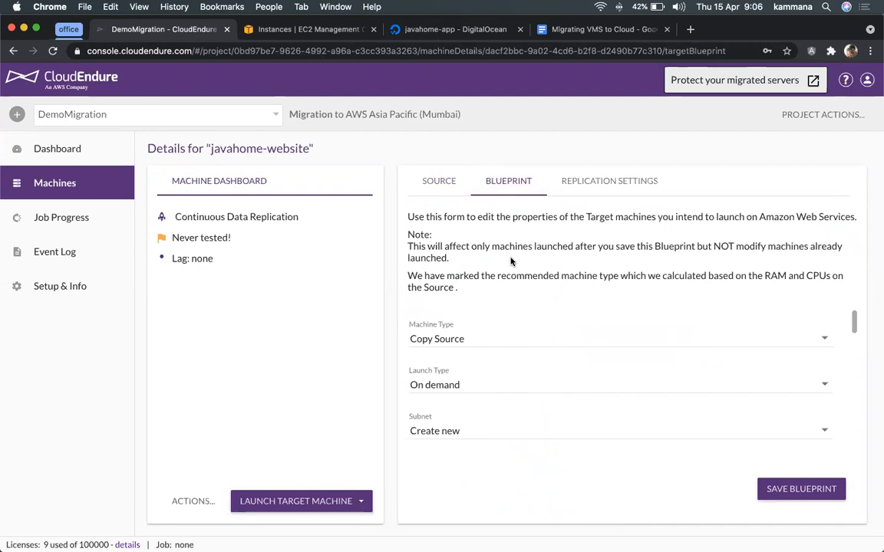
Step: Set the blueprint's target machine type to c5.large
{"action": "left_click_drag", "start_coordinate": [426, 217], "coordinate": [415, 347]}
{"action": "left_click", "coordinate": [415, 346]}
{"action": "left_click", "coordinate": [456, 341]}
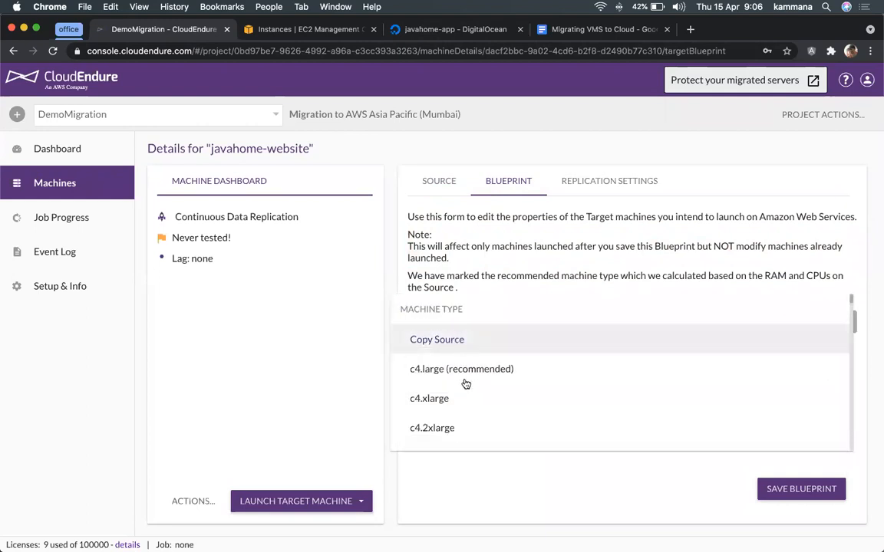
{"action": "scroll", "coordinate": [453, 373], "scroll_direction": "down", "scroll_amount": 2}
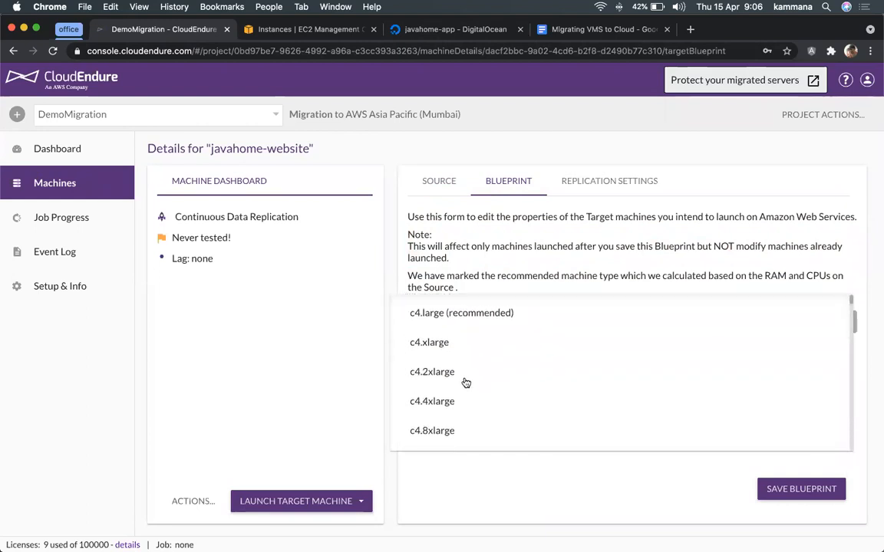
{"action": "left_click", "coordinate": [524, 255]}
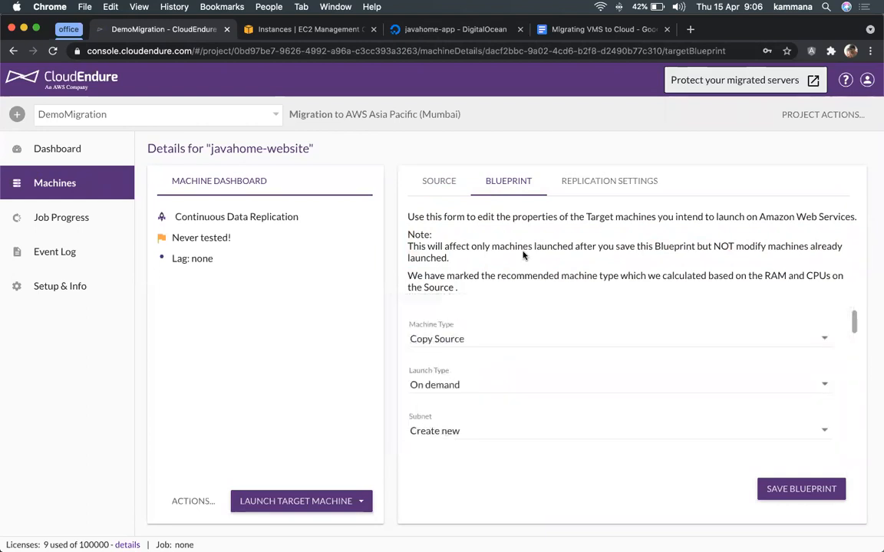
{"action": "left_click", "coordinate": [433, 339]}
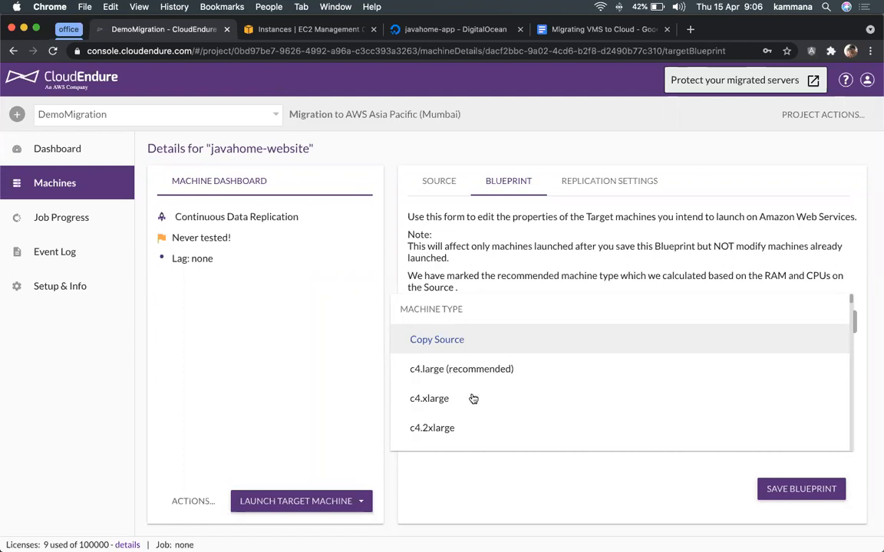
{"action": "scroll", "coordinate": [525, 379], "scroll_direction": "down", "scroll_amount": 1}
{"action": "scroll", "coordinate": [525, 378], "scroll_direction": "down", "scroll_amount": 5}
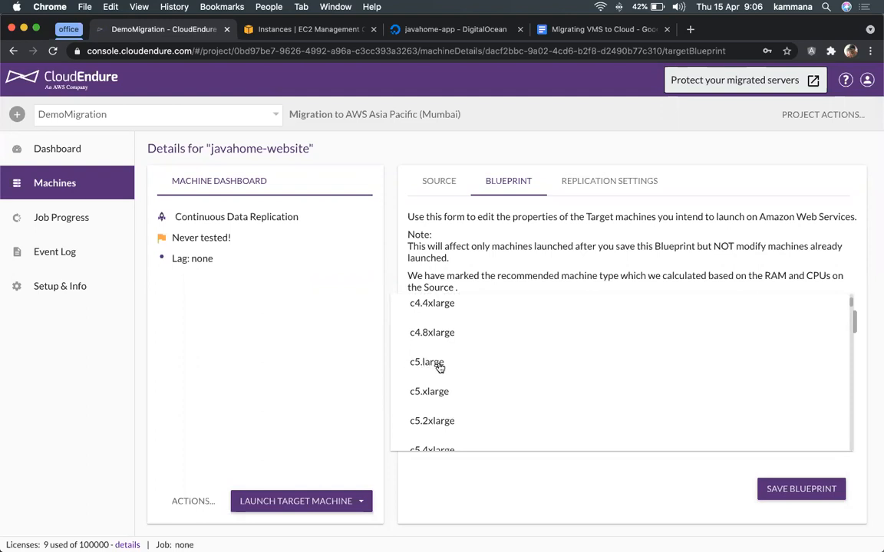
{"action": "left_click", "coordinate": [419, 364]}
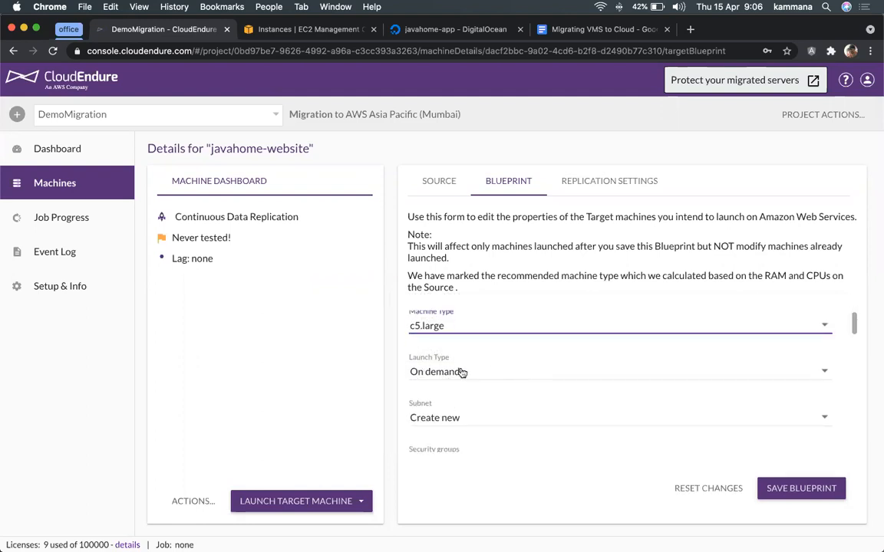
Step: Keep Launch Type On demand and look up the droplet's private IP 172.16.0.5
{"action": "left_click", "coordinate": [435, 371]}
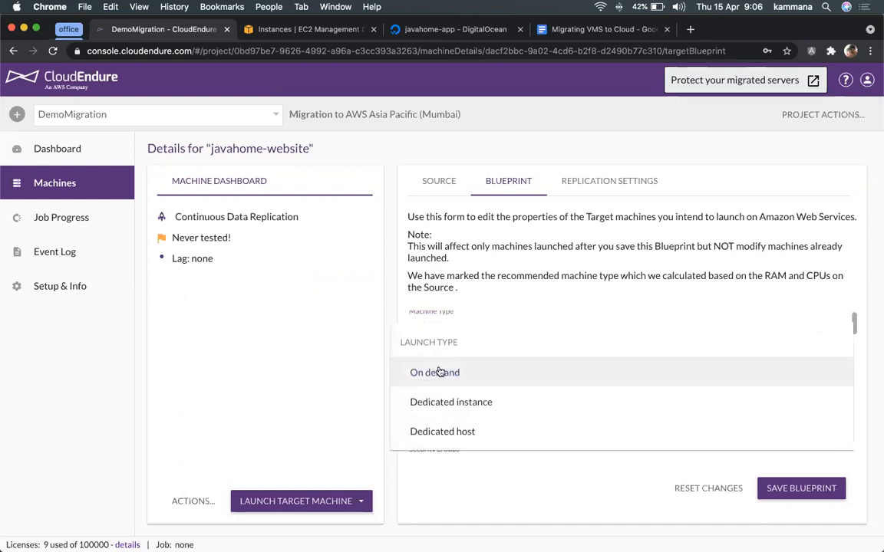
{"action": "left_click", "coordinate": [434, 372]}
{"action": "scroll", "coordinate": [551, 371], "scroll_direction": "down", "scroll_amount": 1}
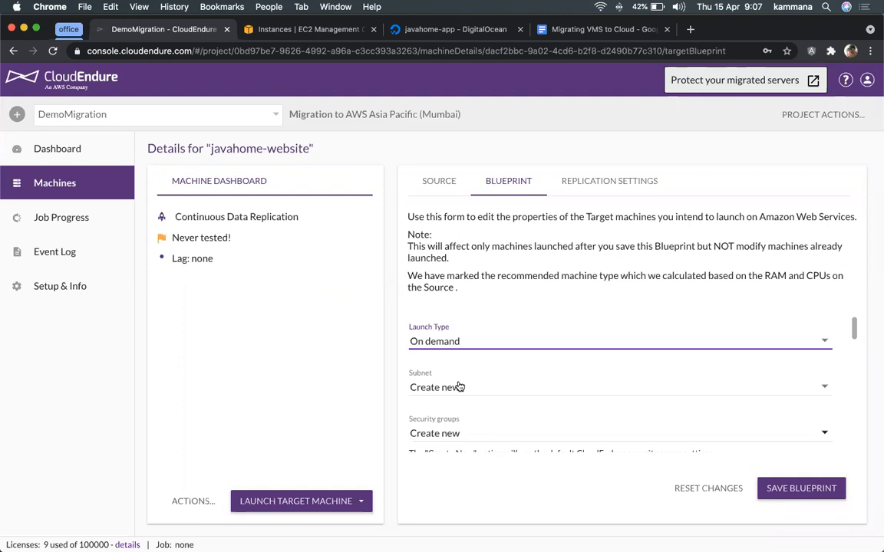
{"action": "scroll", "coordinate": [499, 389], "scroll_direction": "down", "scroll_amount": 1}
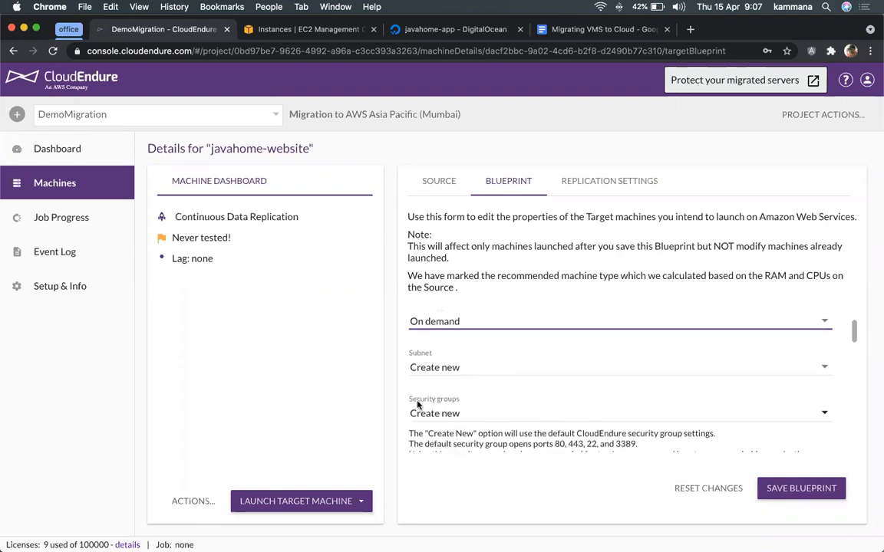
{"action": "scroll", "coordinate": [430, 406], "scroll_direction": "down", "scroll_amount": 1}
{"action": "scroll", "coordinate": [447, 411], "scroll_direction": "down", "scroll_amount": 3}
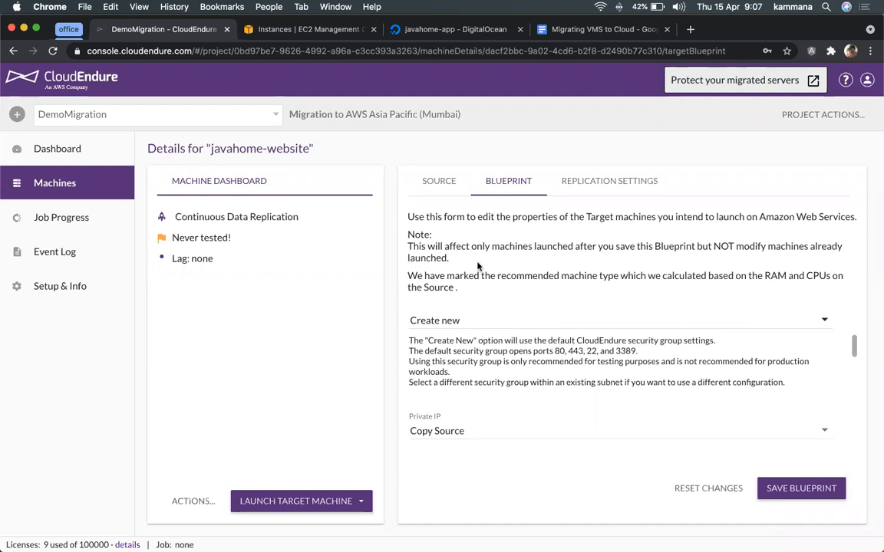
{"action": "left_click", "coordinate": [432, 31]}
{"action": "left_click_drag", "start_coordinate": [542, 188], "coordinate": [465, 188]}
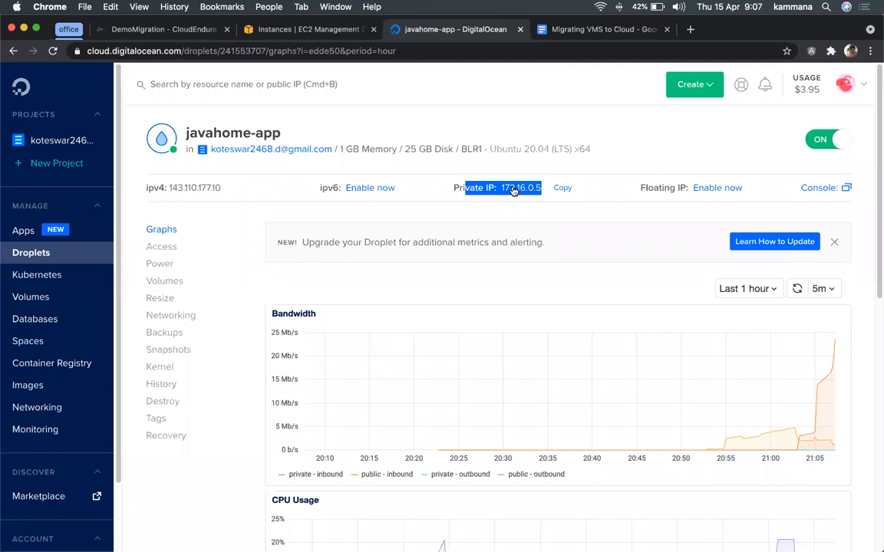
Step: Change the blueprint's Private IP from 172.16.0.3 to Create new
{"action": "left_click", "coordinate": [157, 31]}
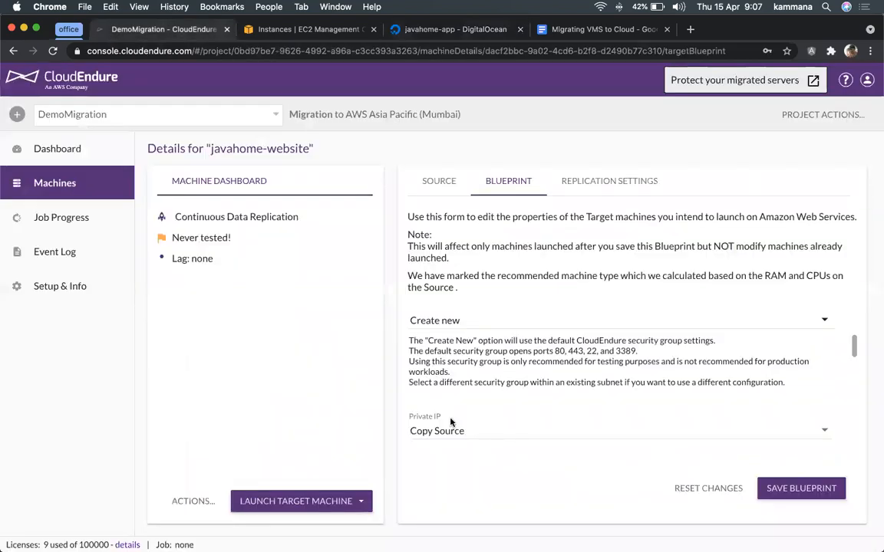
{"action": "scroll", "coordinate": [450, 422], "scroll_direction": "down", "scroll_amount": 2}
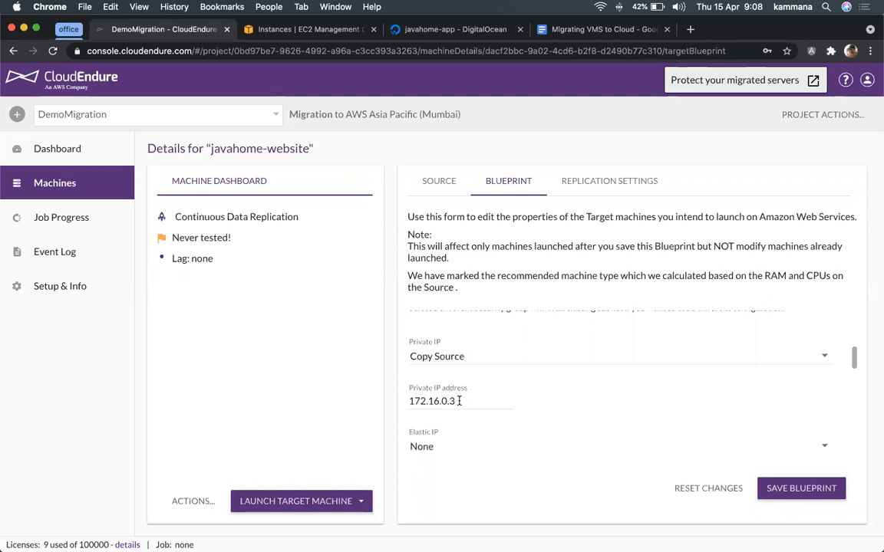
{"action": "left_click_drag", "start_coordinate": [459, 400], "coordinate": [408, 401]}
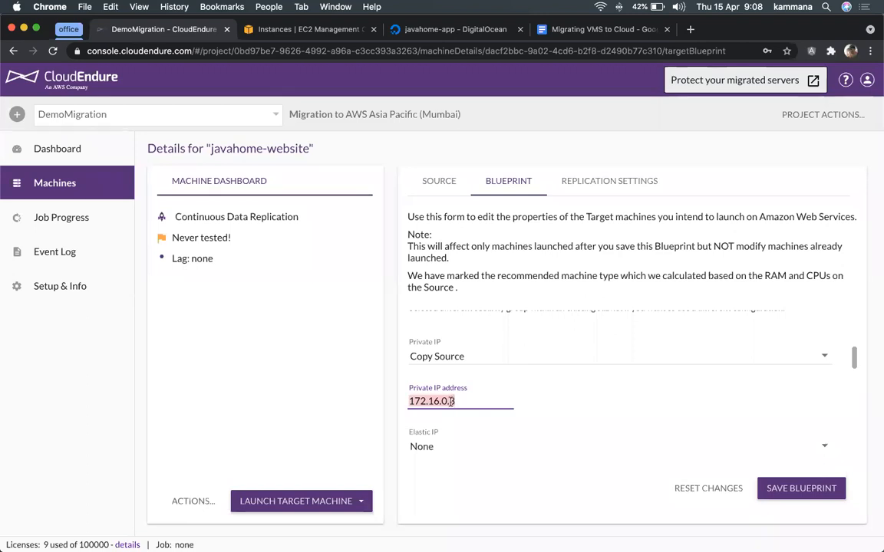
{"action": "left_click", "coordinate": [459, 401]}
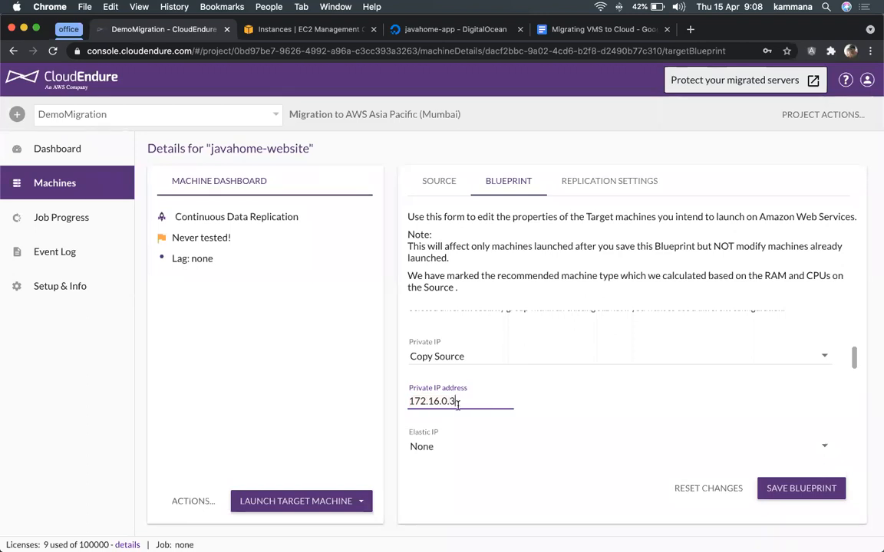
{"action": "left_click", "coordinate": [453, 357]}
{"action": "left_click", "coordinate": [436, 388]}
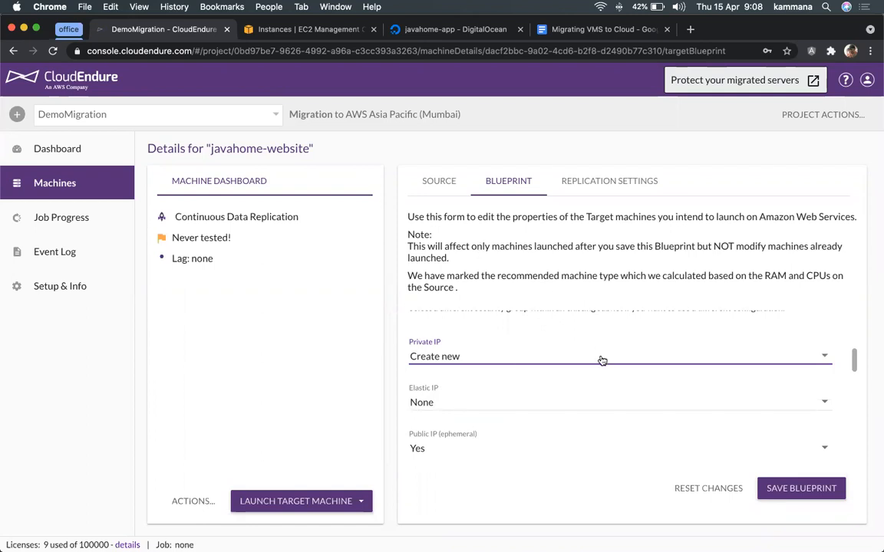
Step: Set the /dev/vda disk type to Standard and save the blueprint
{"action": "scroll", "coordinate": [568, 372], "scroll_direction": "down", "scroll_amount": 1}
{"action": "scroll", "coordinate": [567, 381], "scroll_direction": "down", "scroll_amount": 1}
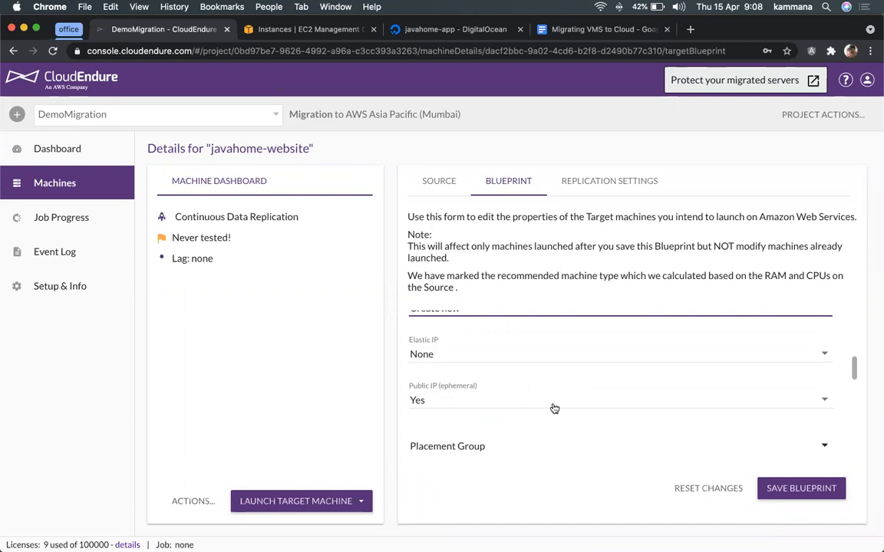
{"action": "scroll", "coordinate": [554, 408], "scroll_direction": "down", "scroll_amount": 1}
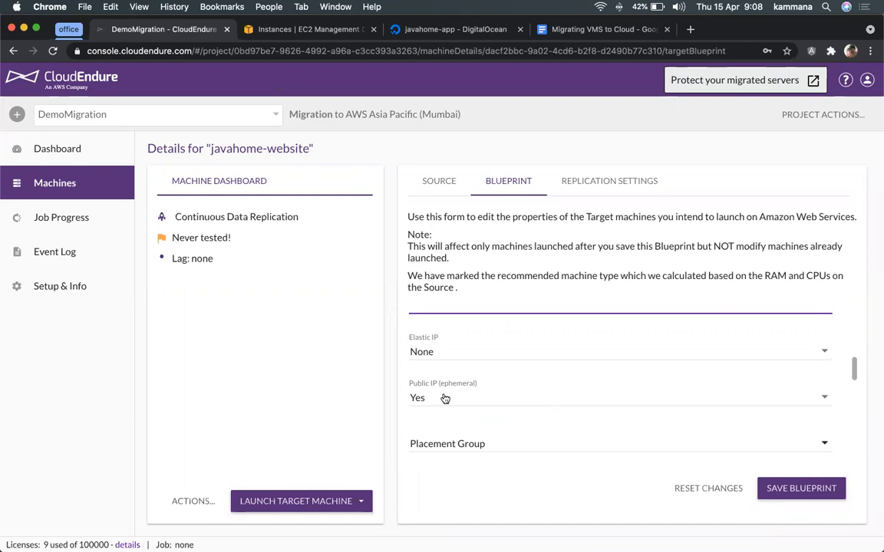
{"action": "scroll", "coordinate": [445, 398], "scroll_direction": "down", "scroll_amount": 2}
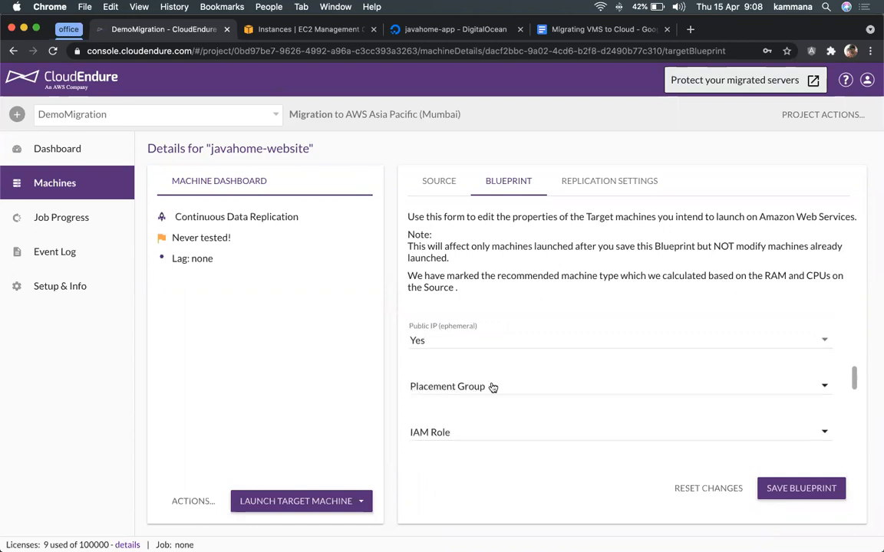
{"action": "scroll", "coordinate": [492, 387], "scroll_direction": "down", "scroll_amount": 2}
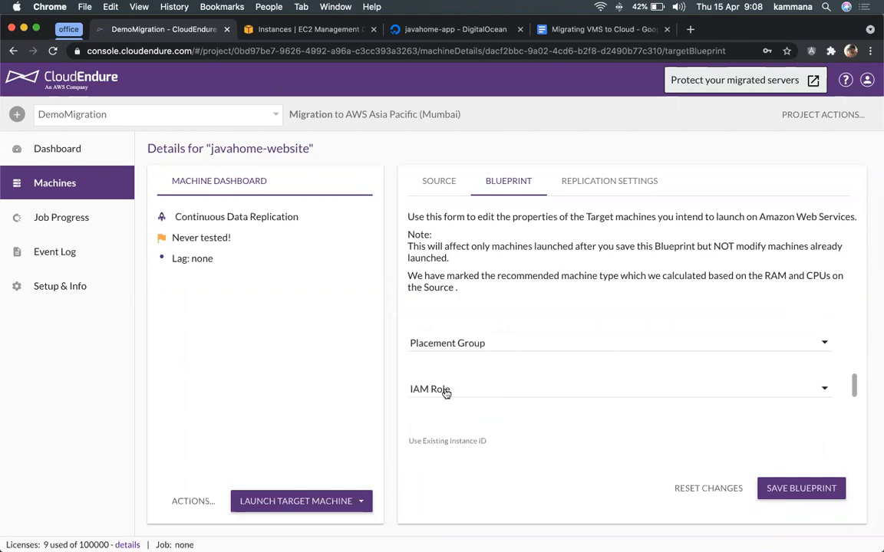
{"action": "scroll", "coordinate": [453, 393], "scroll_direction": "down", "scroll_amount": 2}
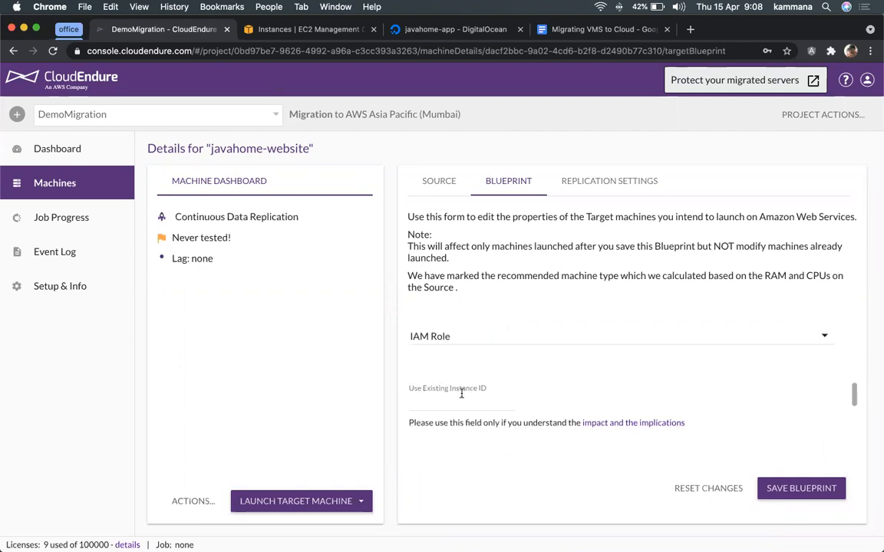
{"action": "scroll", "coordinate": [461, 393], "scroll_direction": "down", "scroll_amount": 2}
{"action": "scroll", "coordinate": [462, 397], "scroll_direction": "down", "scroll_amount": 4}
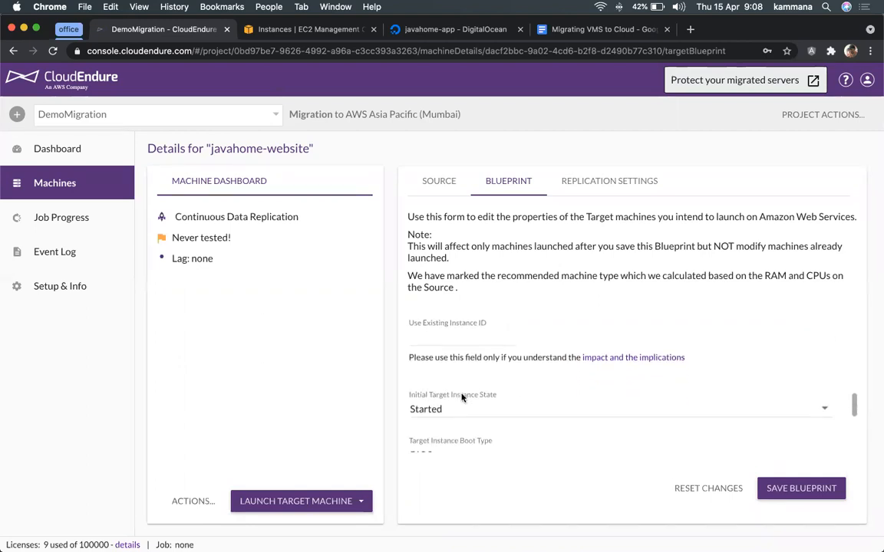
{"action": "scroll", "coordinate": [461, 399], "scroll_direction": "down", "scroll_amount": 5}
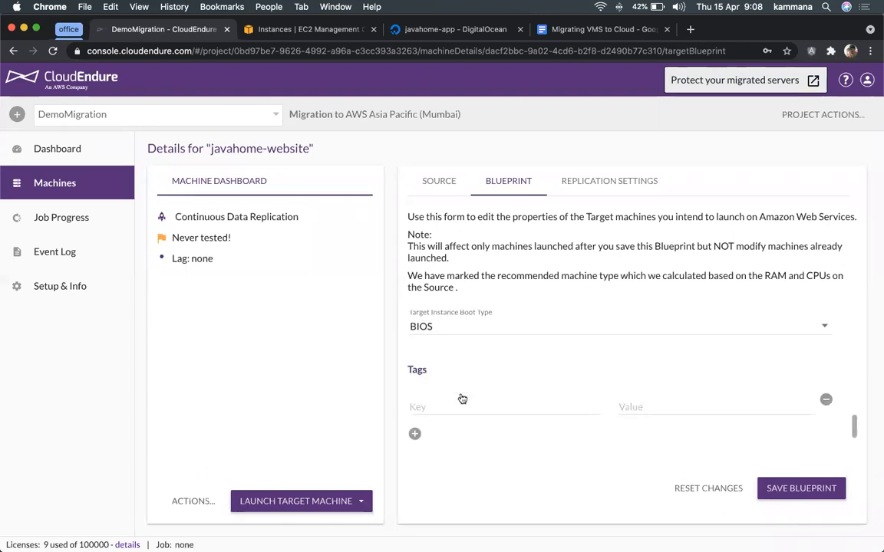
{"action": "left_click", "coordinate": [483, 413]}
{"action": "left_click", "coordinate": [503, 331]}
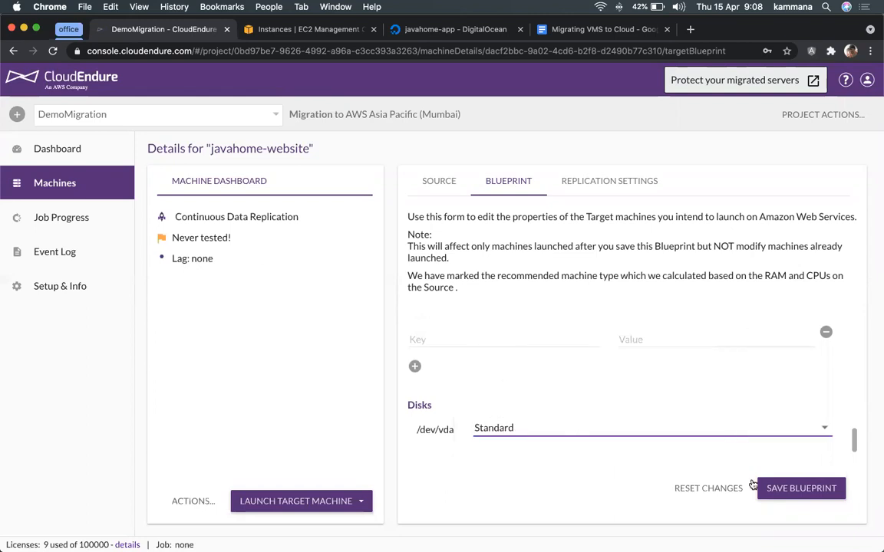
{"action": "left_click", "coordinate": [815, 487]}
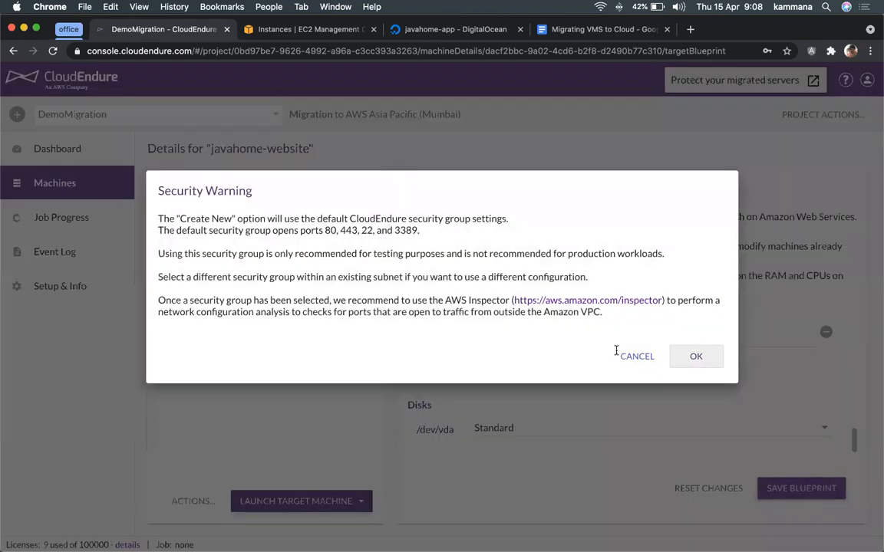
Step: Accept the default security group warning so the javahome-website blueprint is saved
{"action": "left_click", "coordinate": [703, 356]}
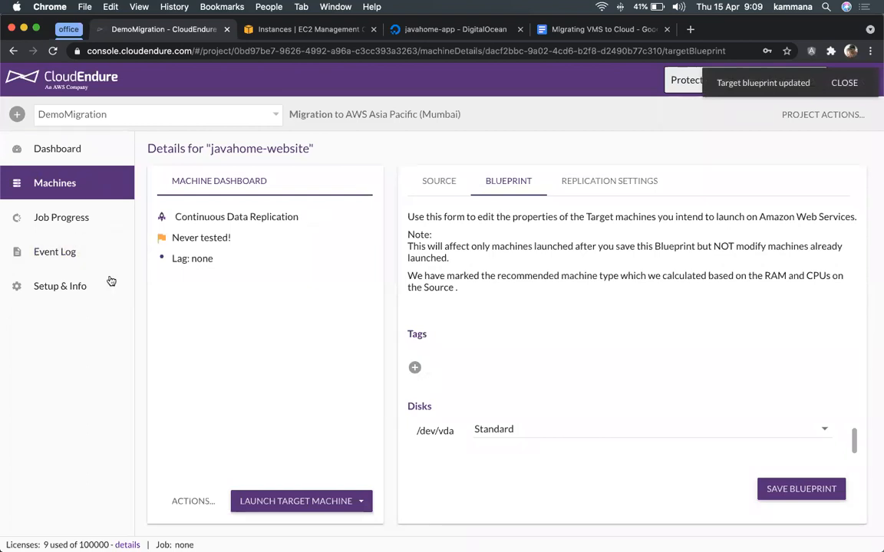
Step: Launch the javahome-website target machine in Test Mode
{"action": "left_click", "coordinate": [49, 186]}
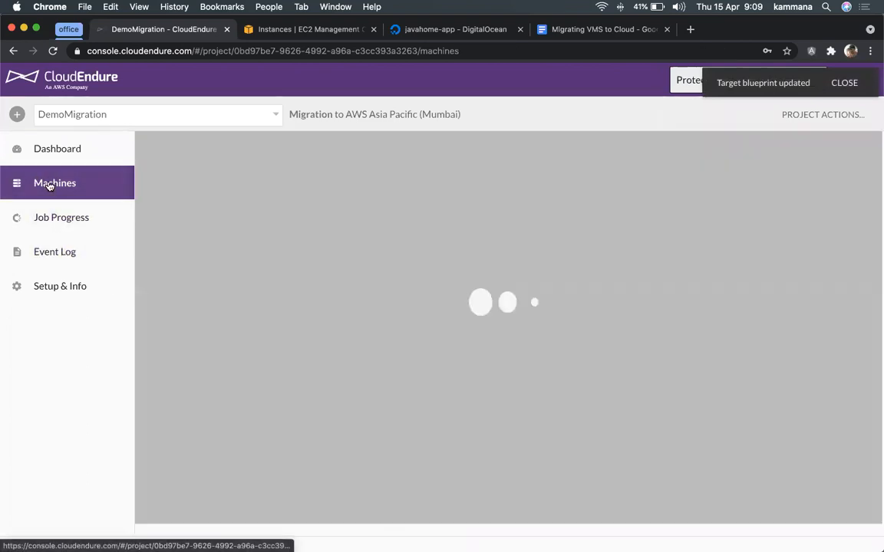
{"action": "left_click", "coordinate": [168, 223]}
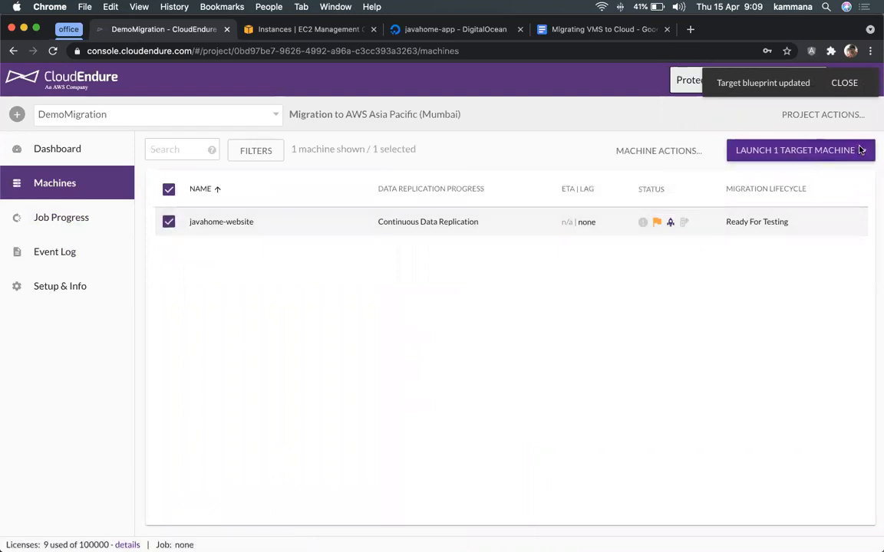
{"action": "left_click", "coordinate": [813, 151]}
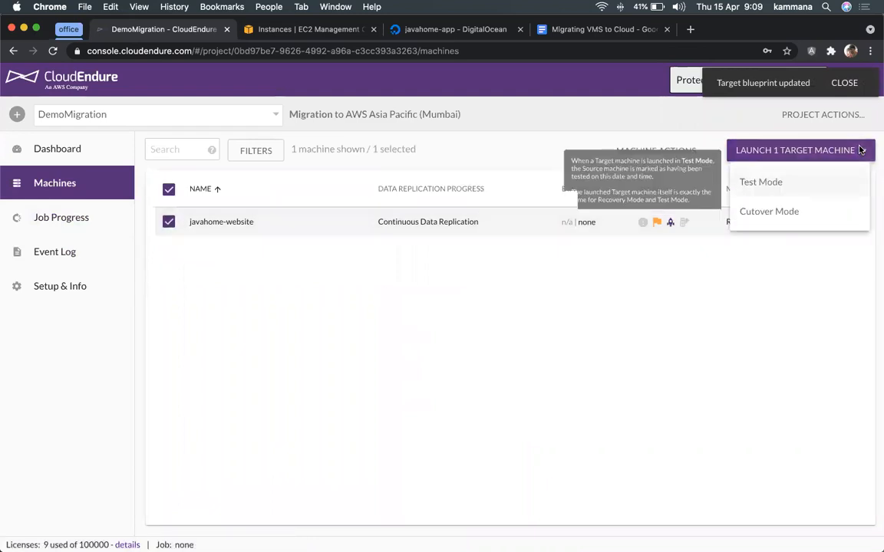
{"action": "left_click", "coordinate": [759, 182]}
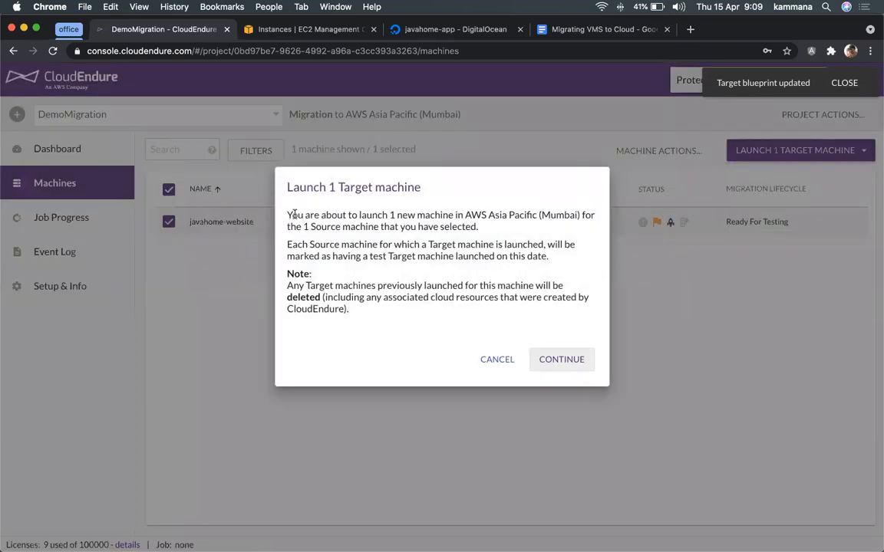
{"action": "left_click_drag", "start_coordinate": [287, 215], "coordinate": [345, 299]}
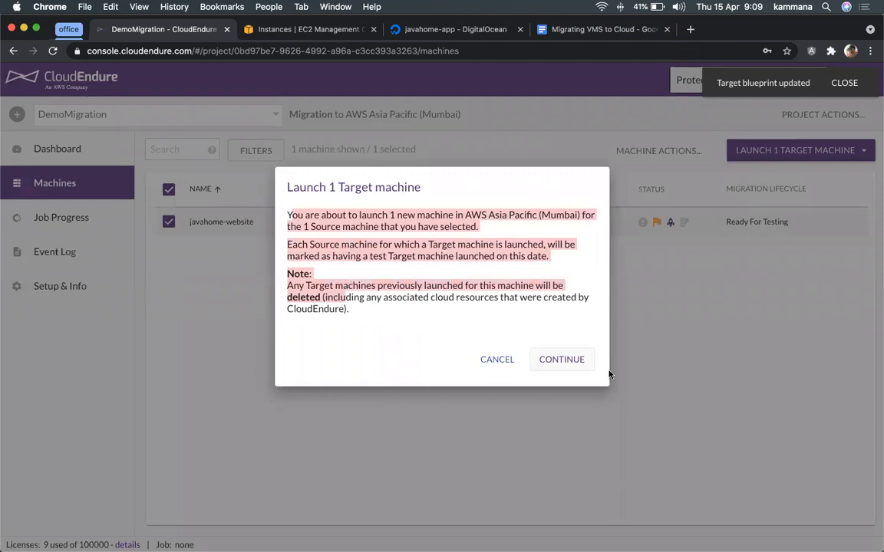
{"action": "left_click", "coordinate": [562, 360]}
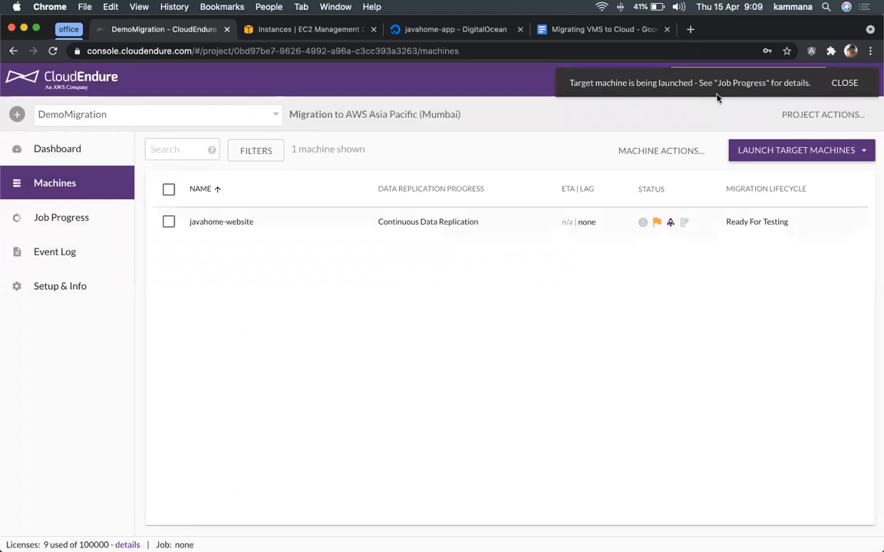
Step: Check the job log's Job started and waiting-for-snapshot entries in Job Progress
{"action": "left_click", "coordinate": [55, 219]}
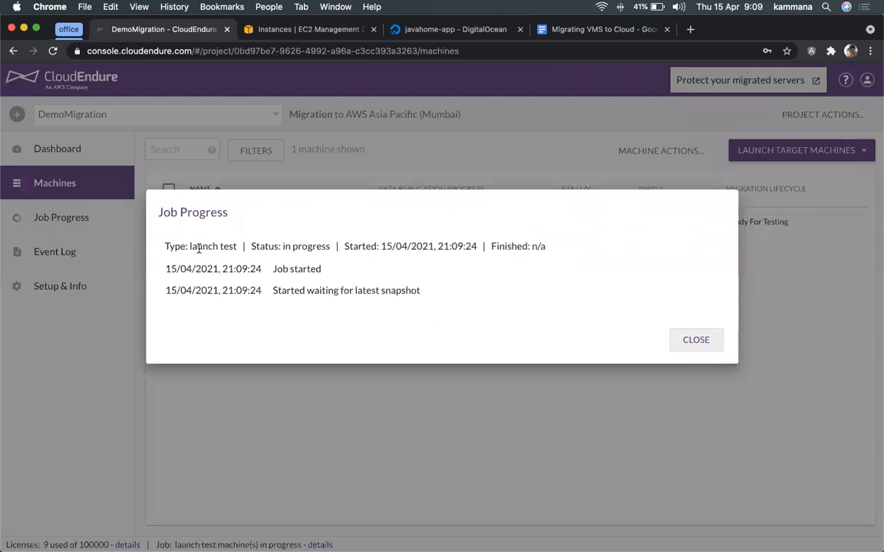
{"action": "left_click_drag", "start_coordinate": [165, 246], "coordinate": [542, 251]}
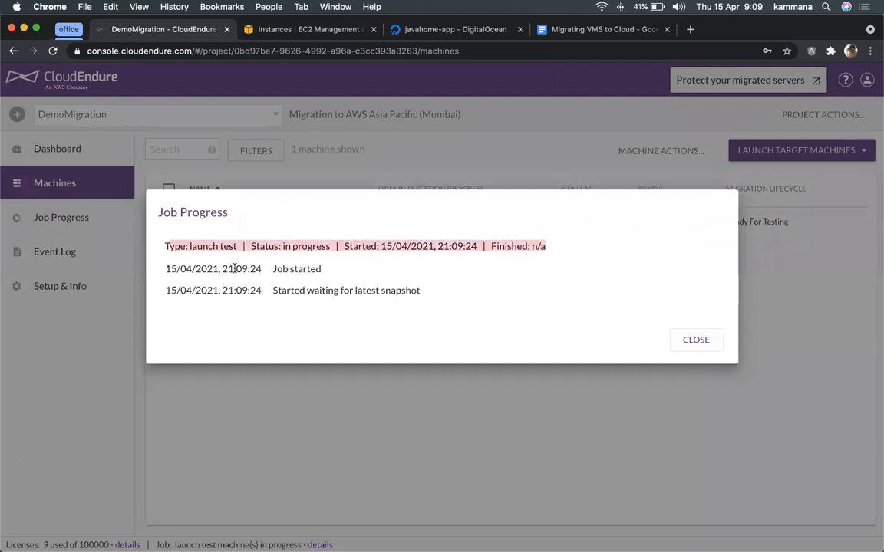
{"action": "left_click_drag", "start_coordinate": [235, 269], "coordinate": [381, 270]}
{"action": "left_click_drag", "start_coordinate": [268, 292], "coordinate": [442, 292]}
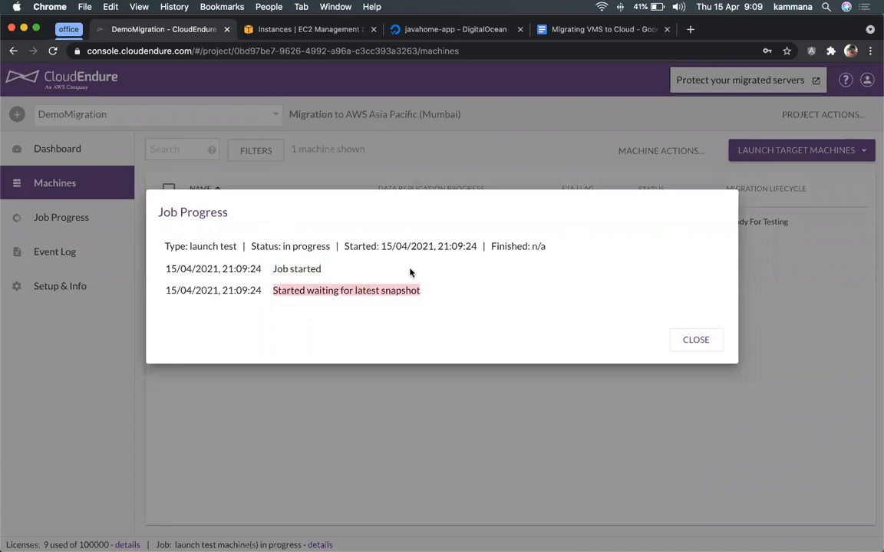
{"action": "left_click", "coordinate": [245, 268]}
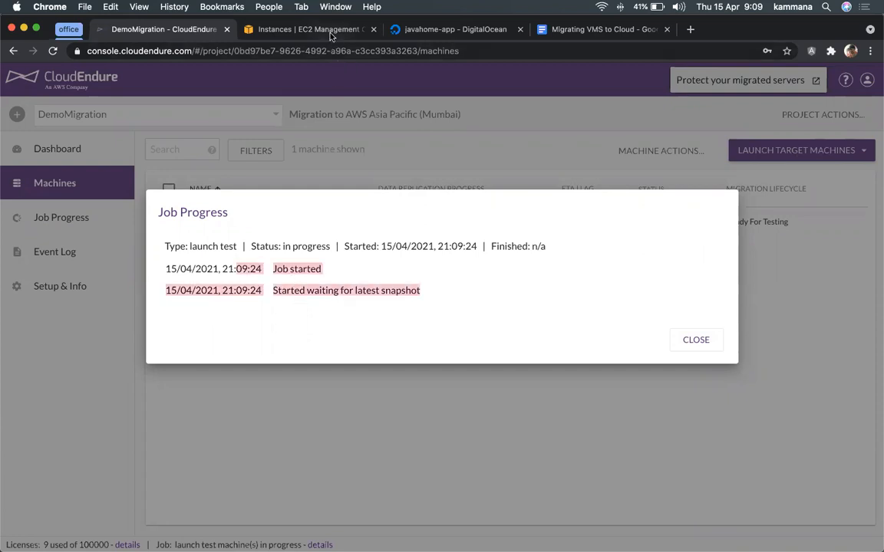
Step: Refresh the EC2 instances list, confirming only the two replication servers run
{"action": "left_click", "coordinate": [299, 29]}
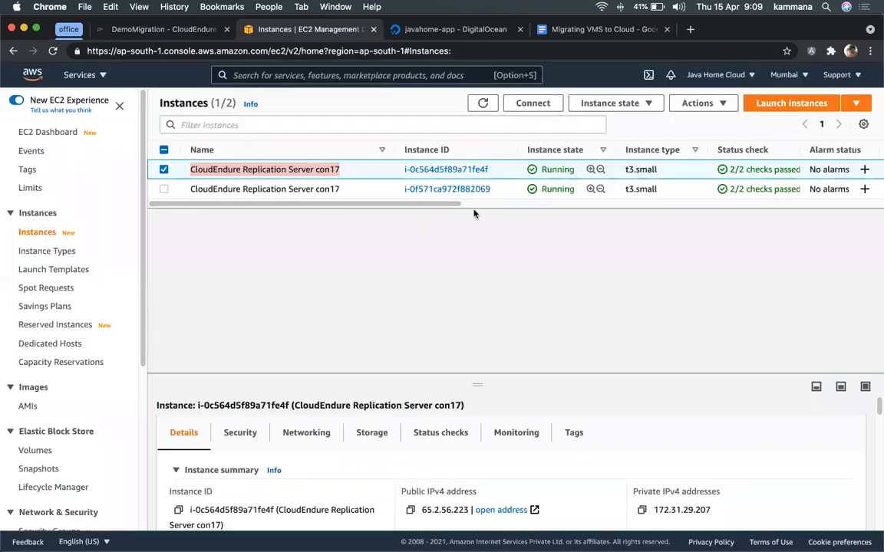
{"action": "left_click", "coordinate": [483, 103]}
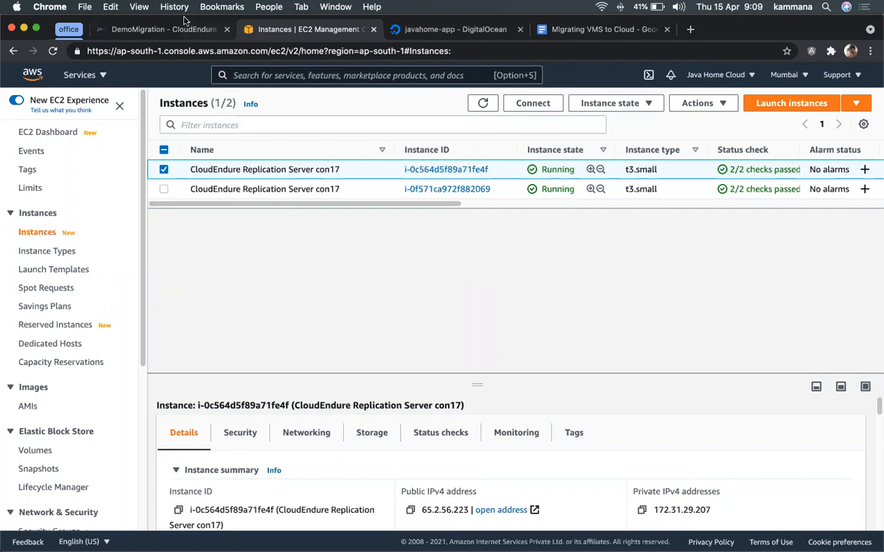
{"action": "left_click", "coordinate": [163, 29]}
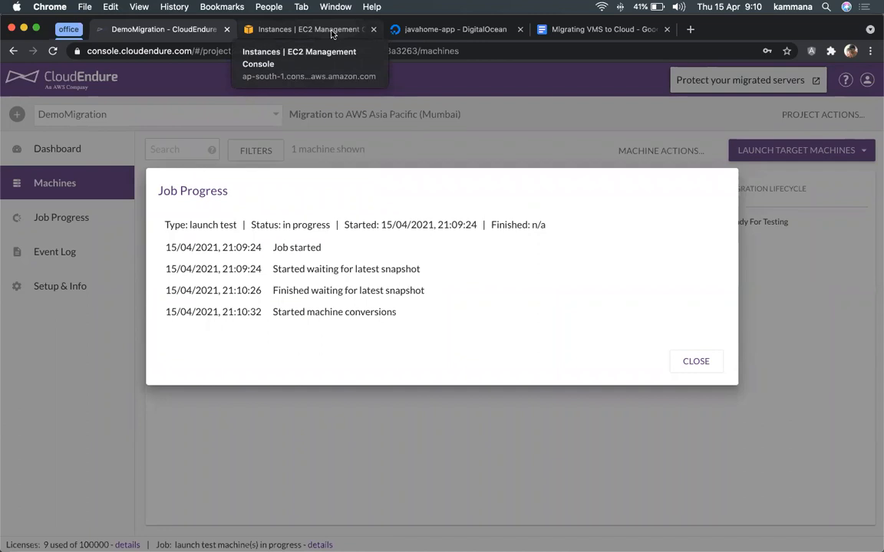
Step: Dismiss the job progress and refresh the EC2 list to reveal CloudEndure Machine Converter con17
{"action": "left_click", "coordinate": [689, 366]}
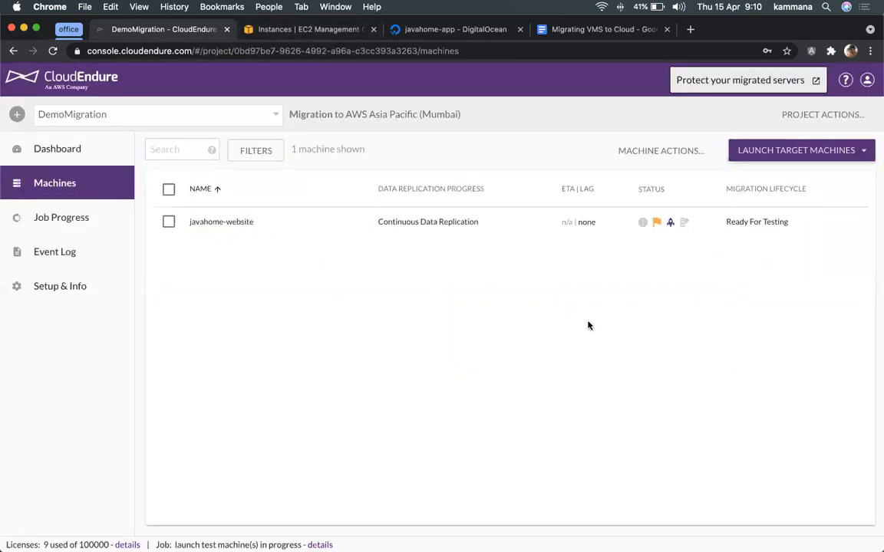
{"action": "left_click", "coordinate": [290, 31]}
{"action": "left_click", "coordinate": [484, 103]}
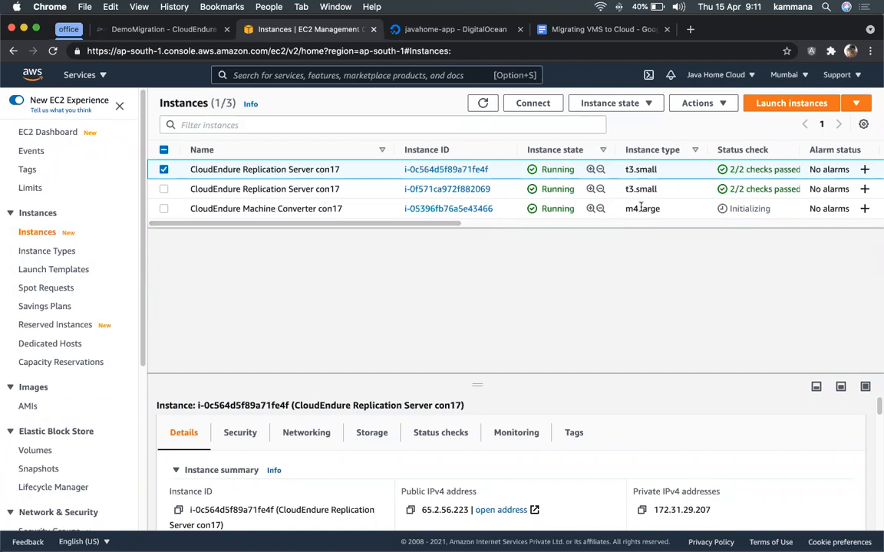
Step: Select the m4.large CloudEndure Machine Converter con17 row to show its details
{"action": "left_click_drag", "start_coordinate": [662, 208], "coordinate": [404, 209]}
{"action": "left_click", "coordinate": [300, 209]}
{"action": "left_click_drag", "start_coordinate": [301, 209], "coordinate": [332, 209]}
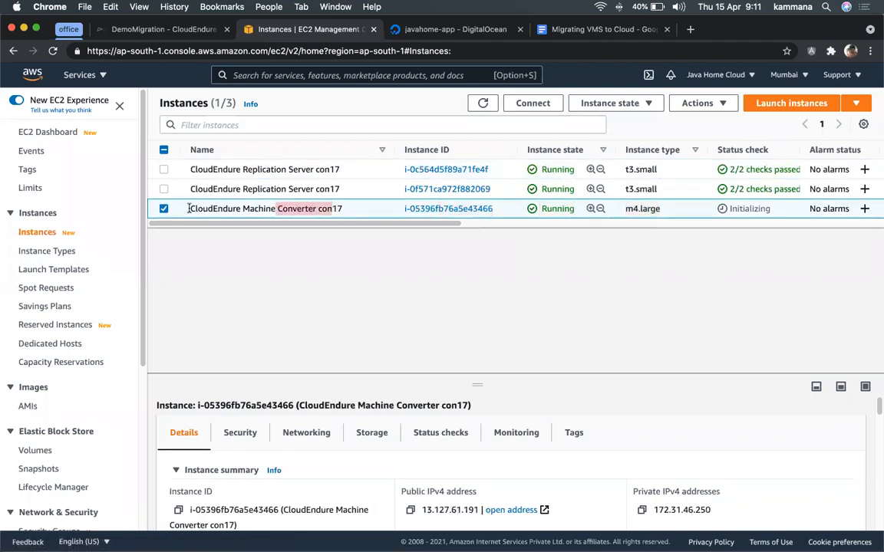
{"action": "triple_click", "coordinate": [268, 209]}
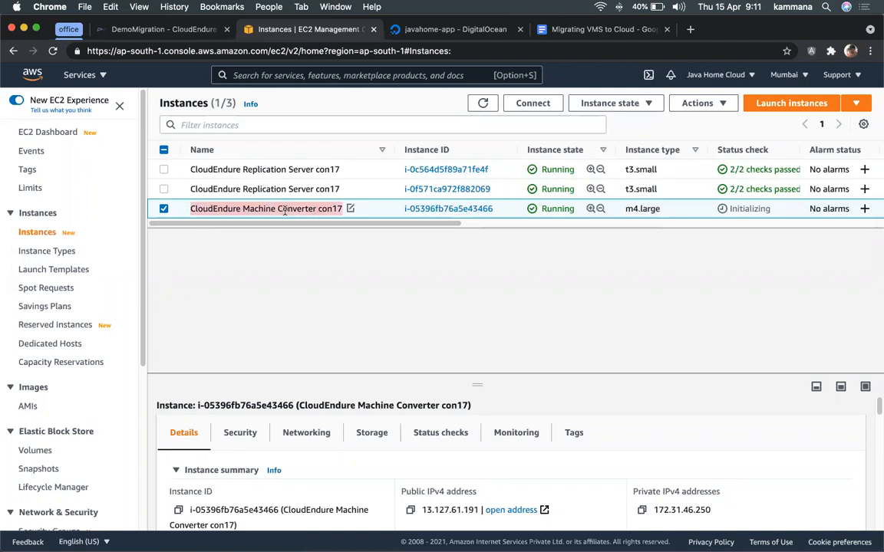
Step: Check the machine in CloudEndure, then refresh the EC2 list twice to update the converter's status
{"action": "left_click", "coordinate": [176, 28]}
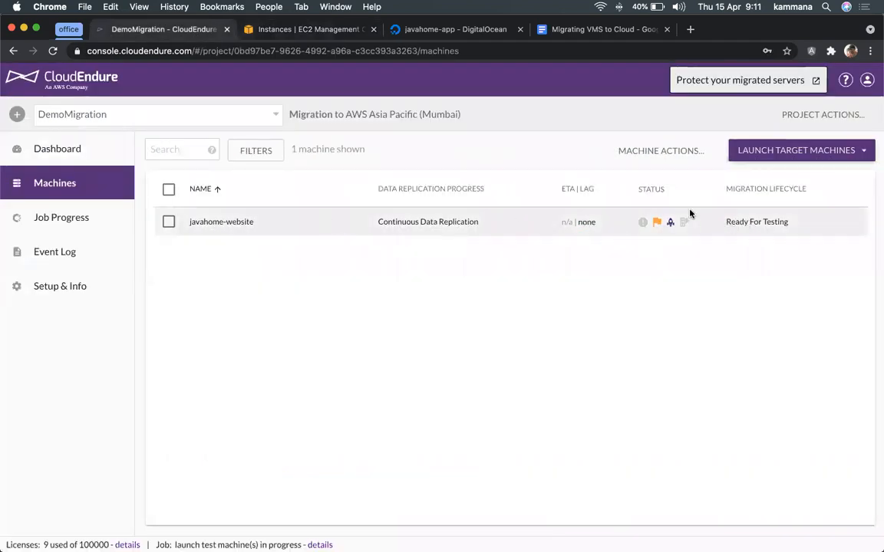
{"action": "left_click", "coordinate": [292, 29]}
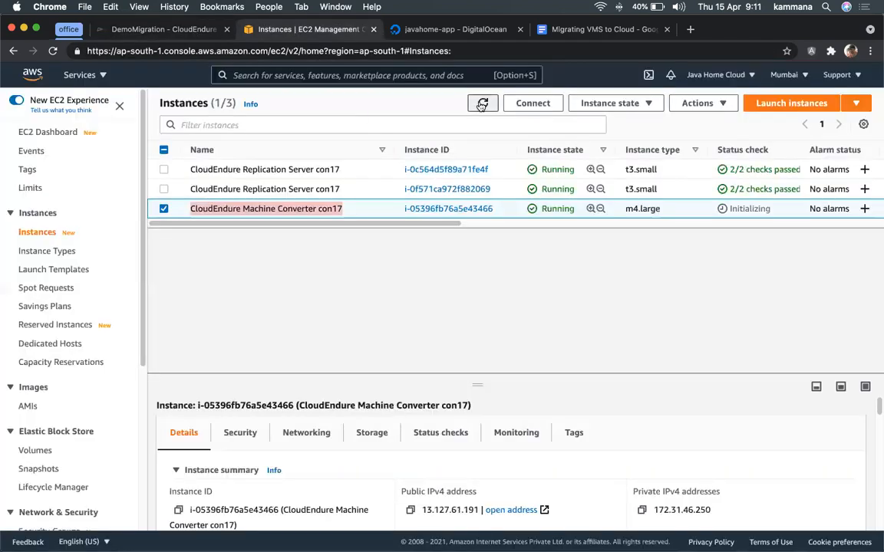
{"action": "left_click", "coordinate": [483, 105]}
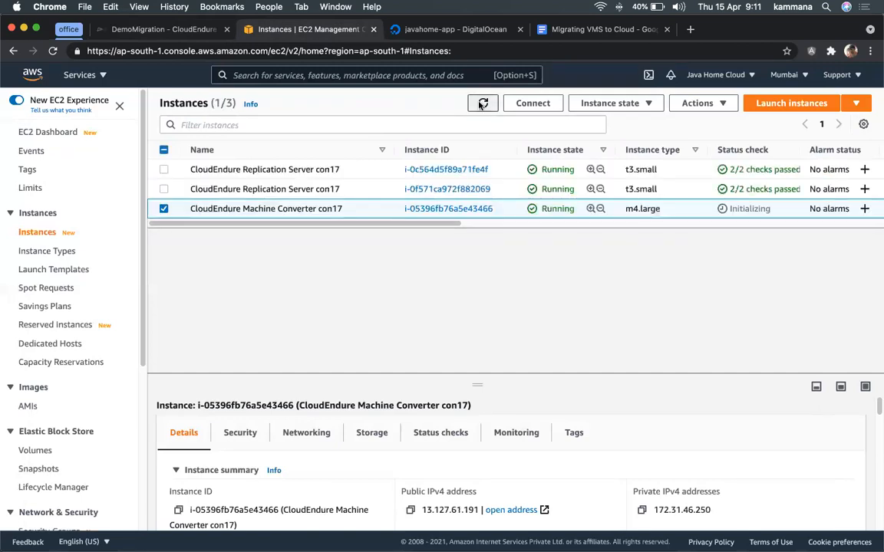
{"action": "left_click", "coordinate": [483, 105]}
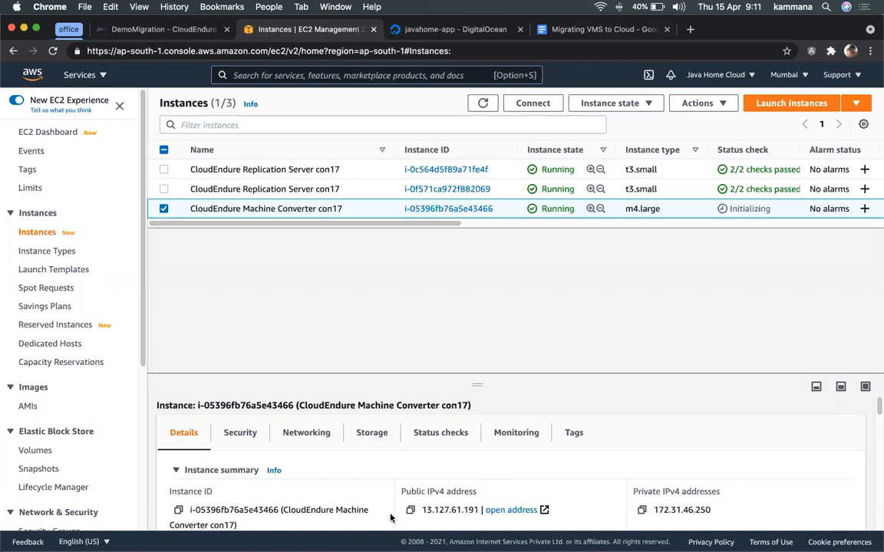
{"action": "left_click", "coordinate": [175, 31]}
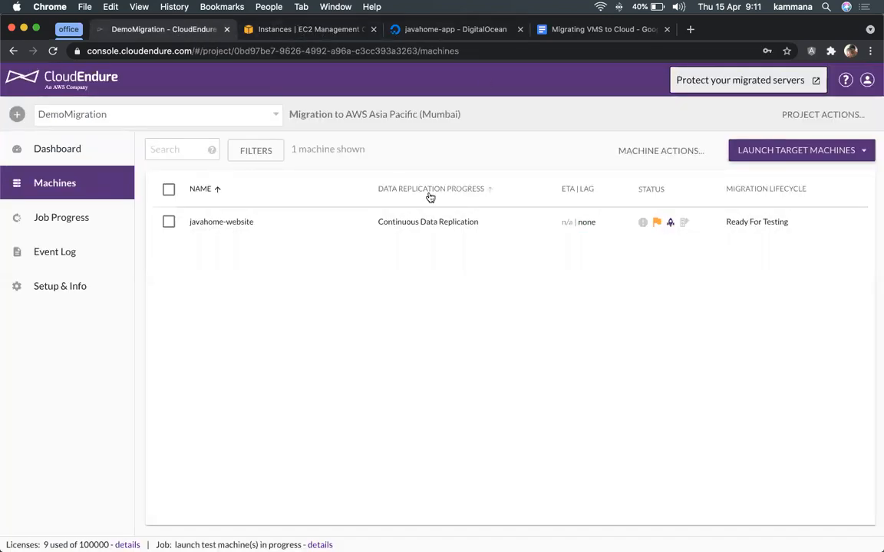
Step: Review the javahome-website blueprint with machine type c5.large, then refresh the EC2 instance list
{"action": "left_click", "coordinate": [214, 223]}
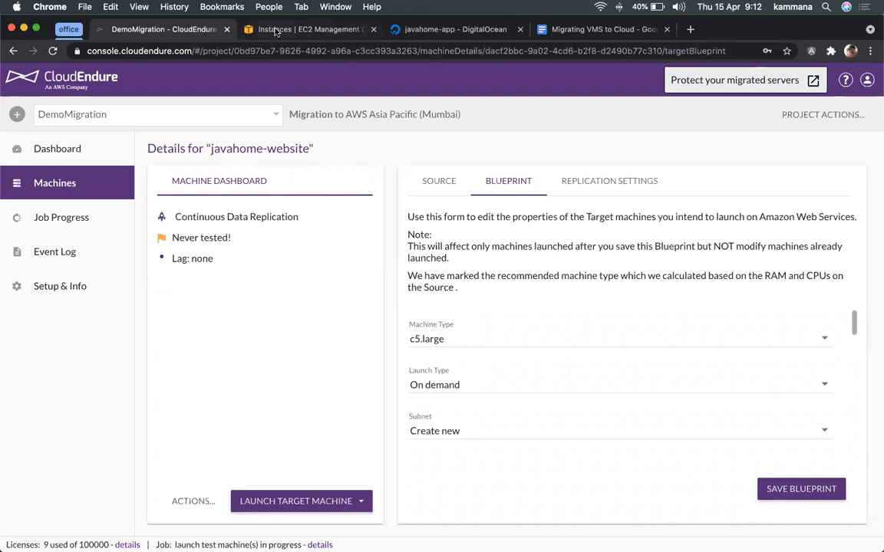
{"action": "left_click", "coordinate": [247, 26]}
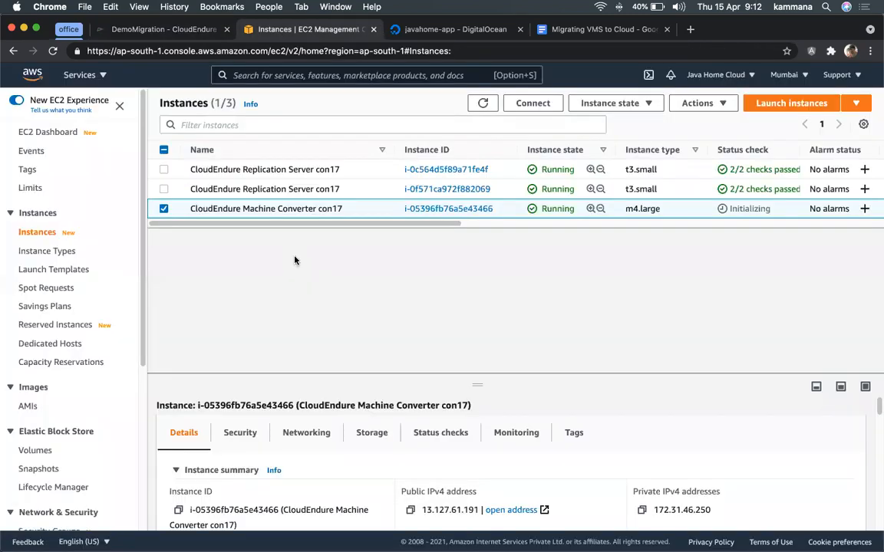
{"action": "left_click", "coordinate": [482, 103]}
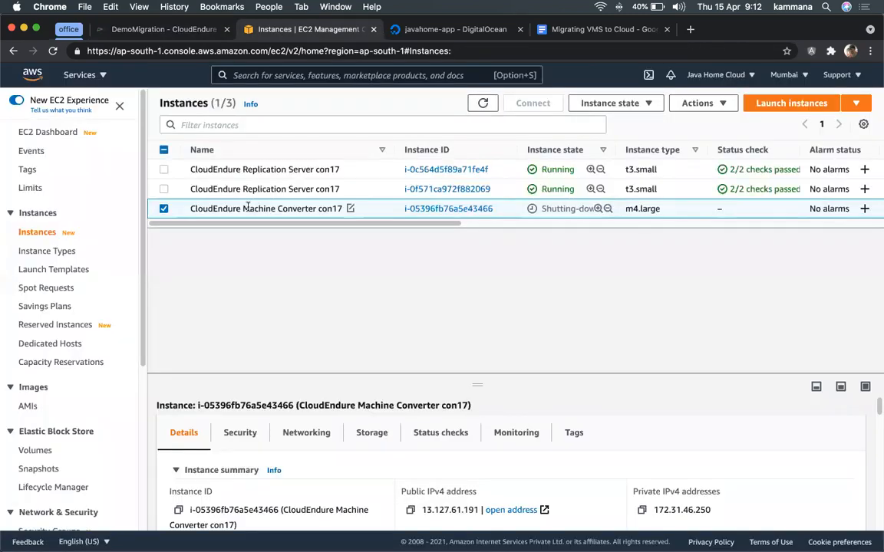
Step: Note Machine Converter con17 shutting down and refresh the list to find the new instance
{"action": "left_click_drag", "start_coordinate": [198, 208], "coordinate": [302, 205]}
{"action": "left_click_drag", "start_coordinate": [546, 208], "coordinate": [576, 208]}
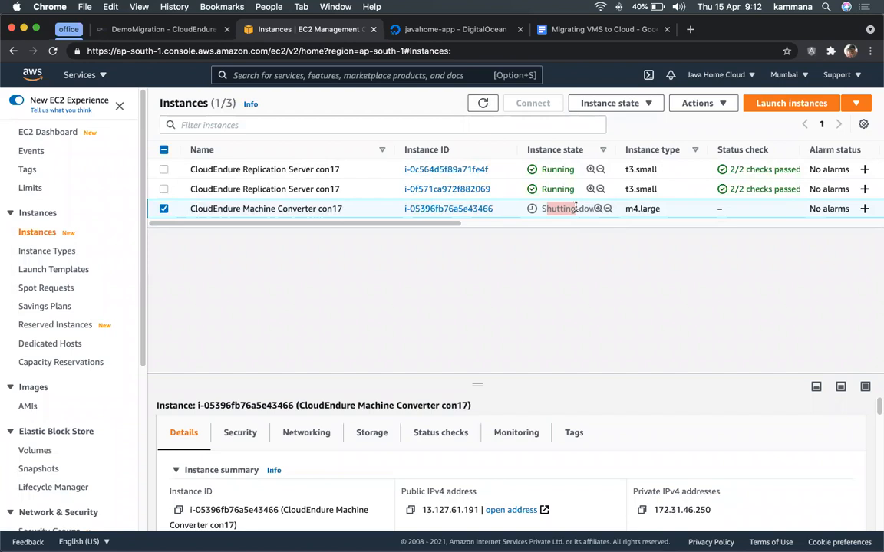
{"action": "left_click", "coordinate": [483, 103]}
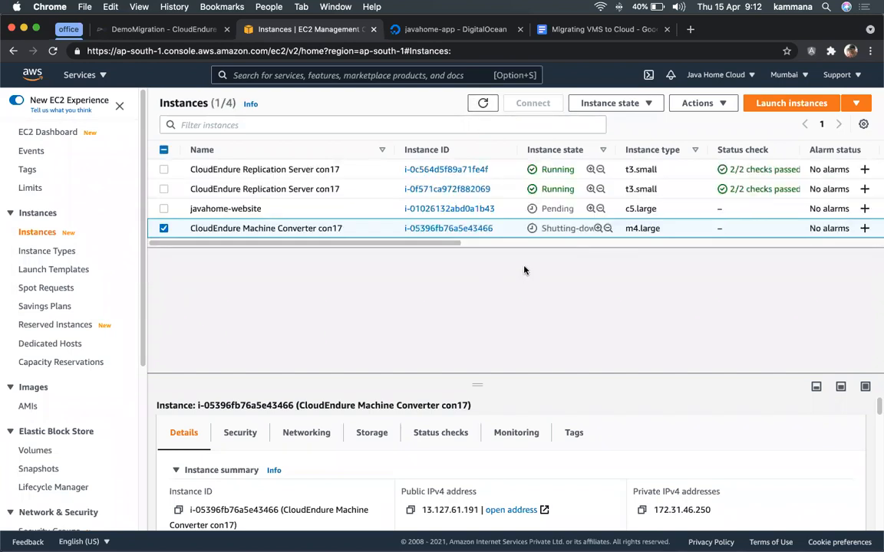
Step: Inspect the new c5.large javahome-website instance against its CloudEndure blueprint, then refresh the list
{"action": "left_click_drag", "start_coordinate": [191, 208], "coordinate": [270, 209]}
{"action": "left_click_drag", "start_coordinate": [625, 209], "coordinate": [658, 210]}
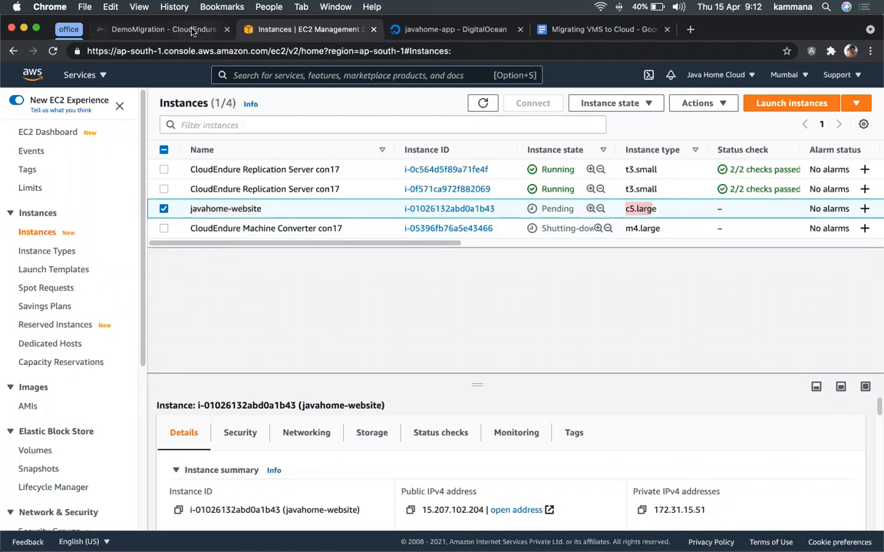
{"action": "left_click", "coordinate": [172, 29]}
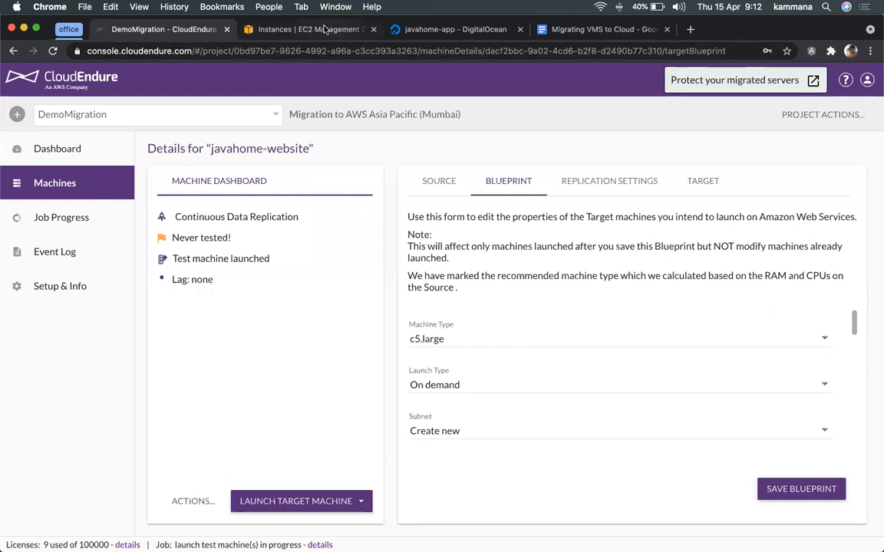
{"action": "key", "text": "ctrl+Tab"}
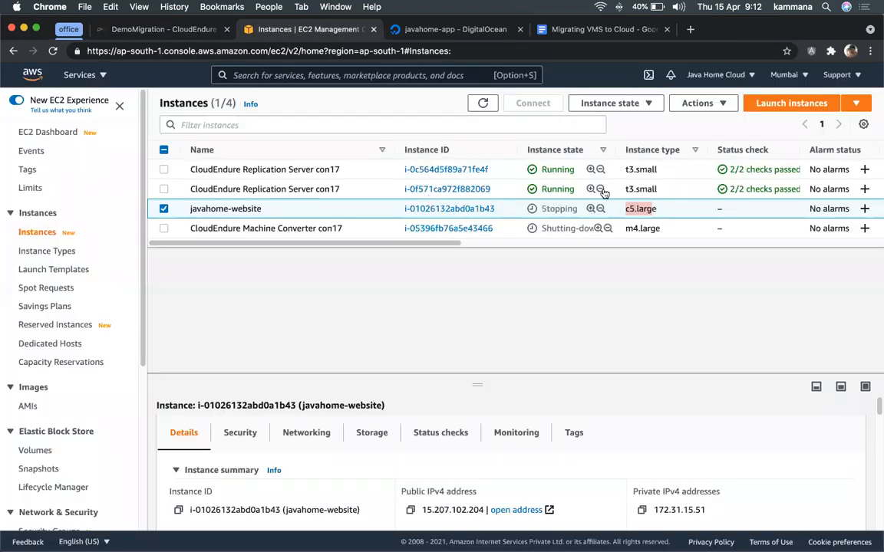
{"action": "left_click", "coordinate": [482, 103]}
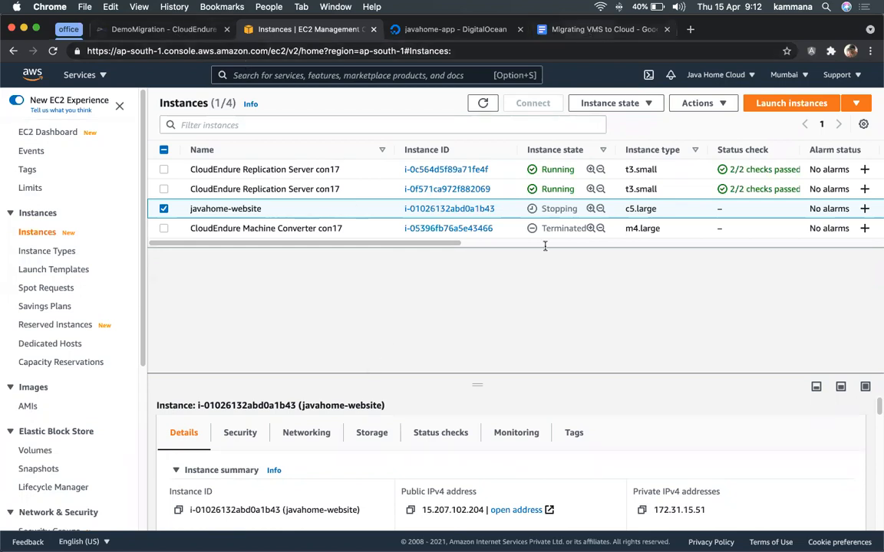
Step: Open the Migrating VMS to Cloud doc and scroll to its CloudEndure migration architecture diagram
{"action": "left_click", "coordinate": [598, 29]}
{"action": "scroll", "coordinate": [452, 298], "scroll_direction": "up", "scroll_amount": 10}
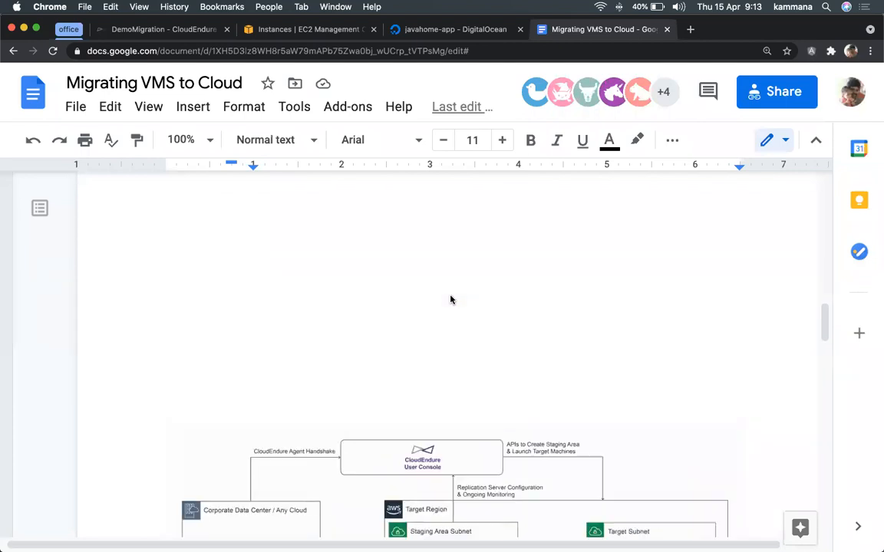
{"action": "scroll", "coordinate": [452, 298], "scroll_direction": "up", "scroll_amount": 10}
{"action": "scroll", "coordinate": [452, 298], "scroll_direction": "down", "scroll_amount": 15}
{"action": "scroll", "coordinate": [408, 286], "scroll_direction": "up", "scroll_amount": 4}
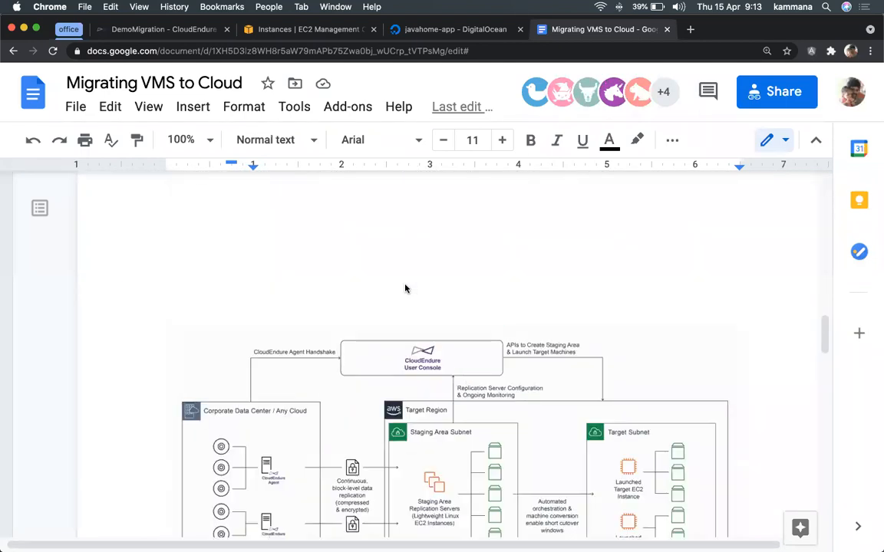
{"action": "scroll", "coordinate": [387, 369], "scroll_direction": "down", "scroll_amount": 2}
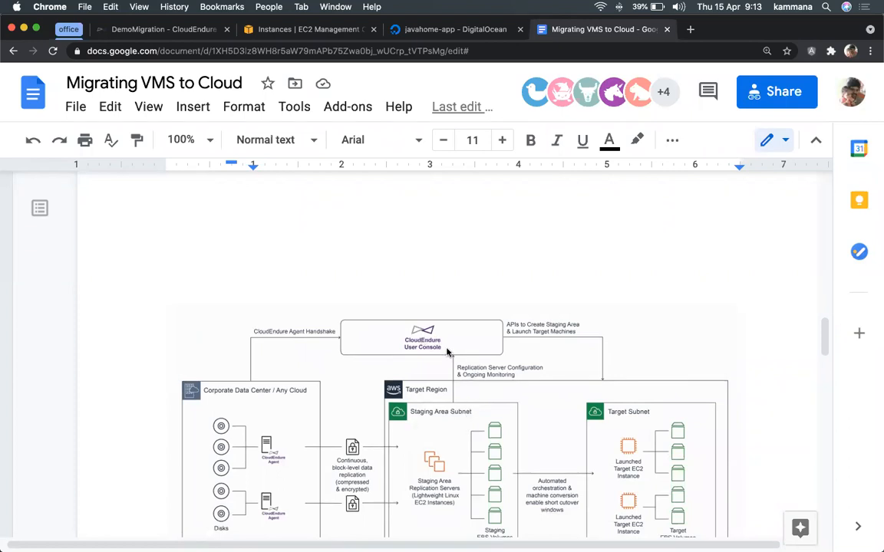
{"action": "scroll", "coordinate": [448, 351], "scroll_direction": "down", "scroll_amount": 1}
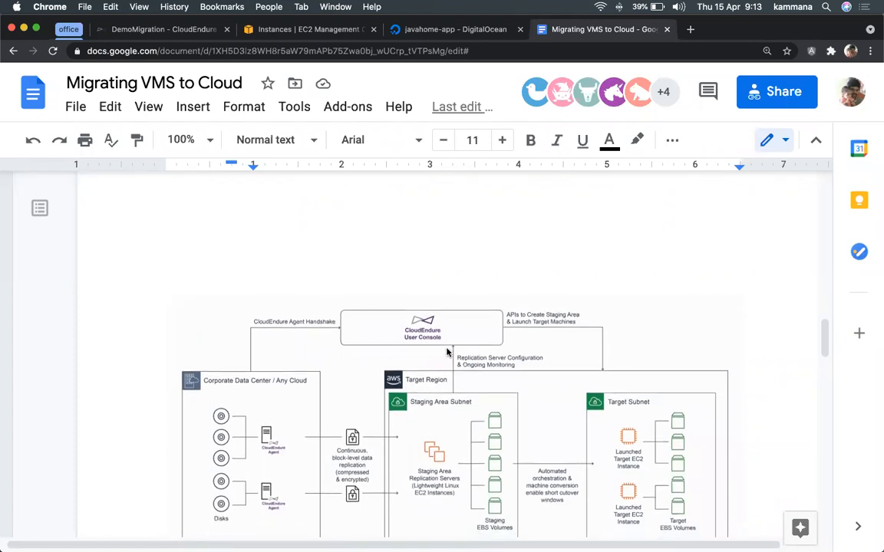
{"action": "scroll", "coordinate": [447, 351], "scroll_direction": "down", "scroll_amount": 1}
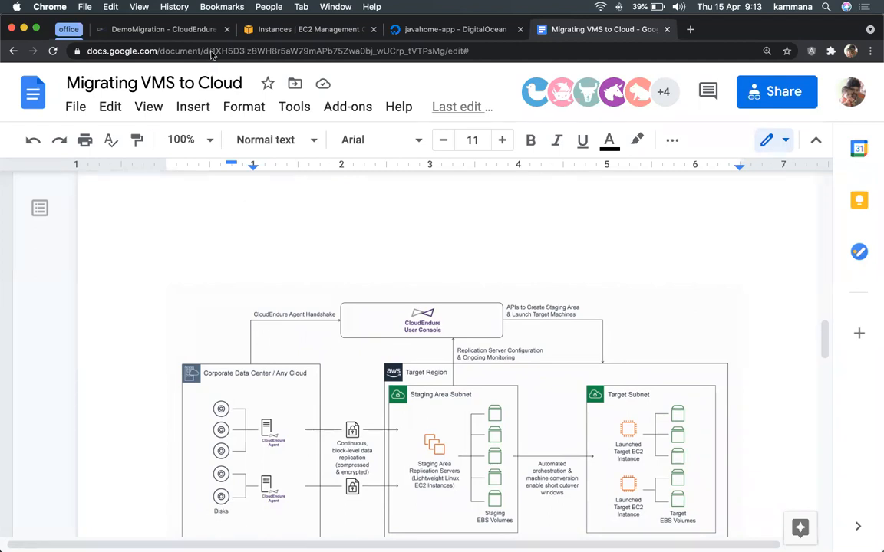
Step: Refresh the Mumbai EC2 list repeatedly while the c5.large javahome-website instance stays Stopping
{"action": "left_click", "coordinate": [279, 28]}
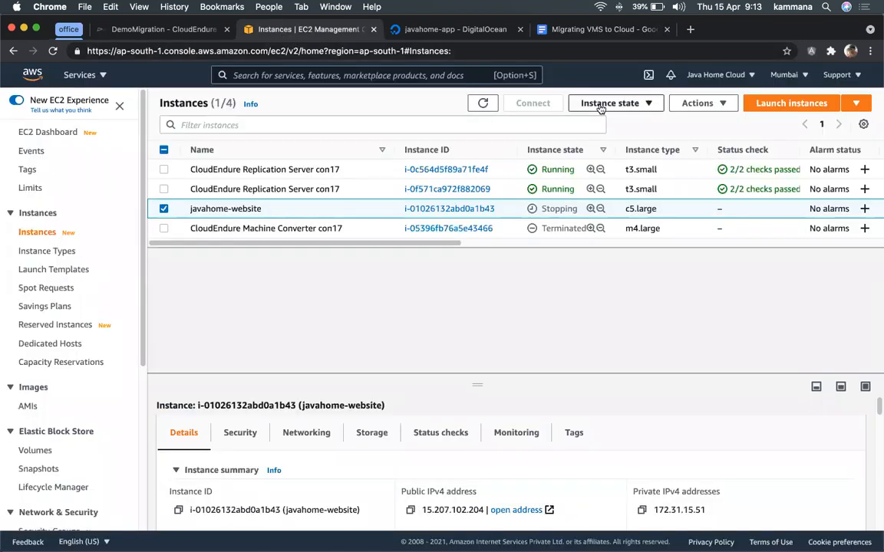
{"action": "left_click", "coordinate": [483, 103]}
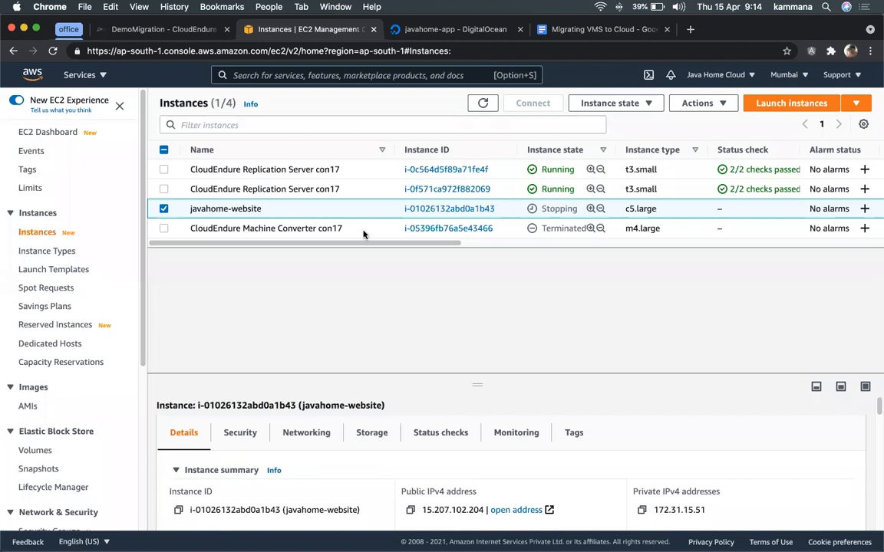
{"action": "left_click", "coordinate": [483, 102]}
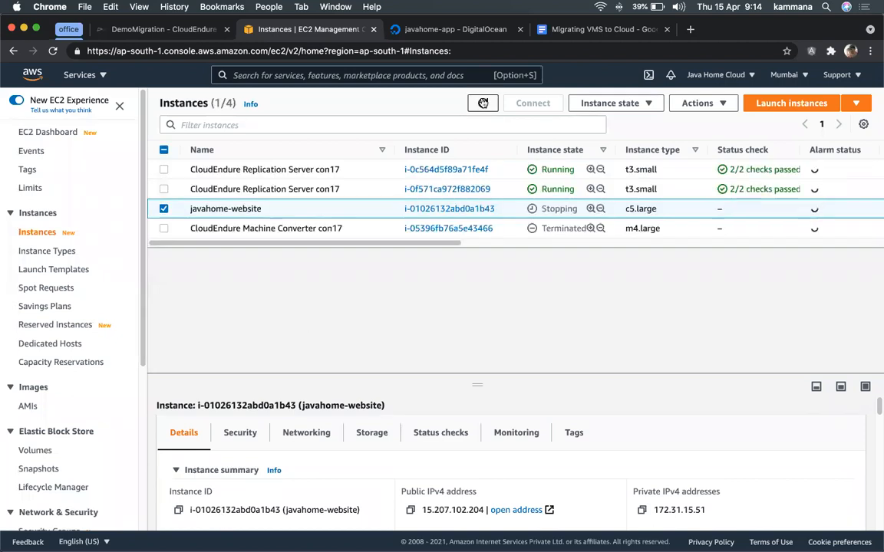
{"action": "left_click", "coordinate": [483, 103]}
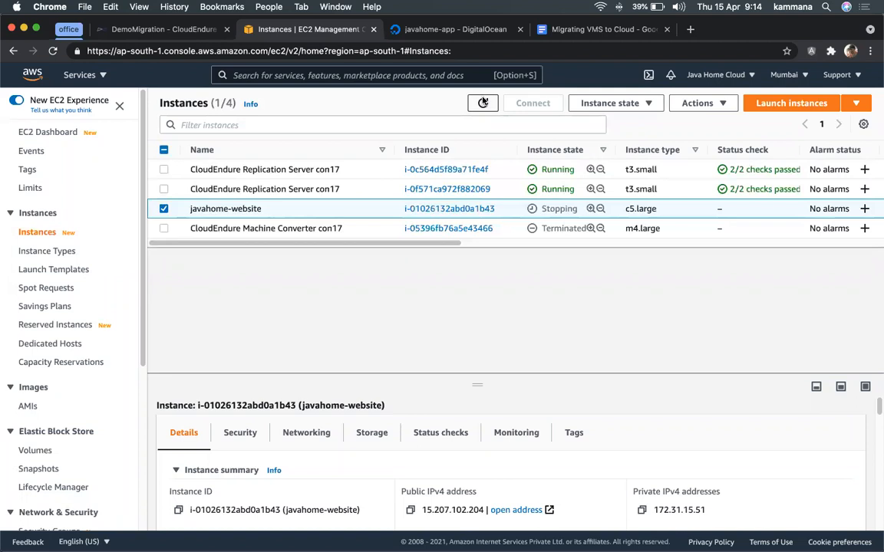
{"action": "left_click", "coordinate": [483, 103]}
{"action": "left_click", "coordinate": [483, 103]}
{"action": "left_click", "coordinate": [483, 103]}
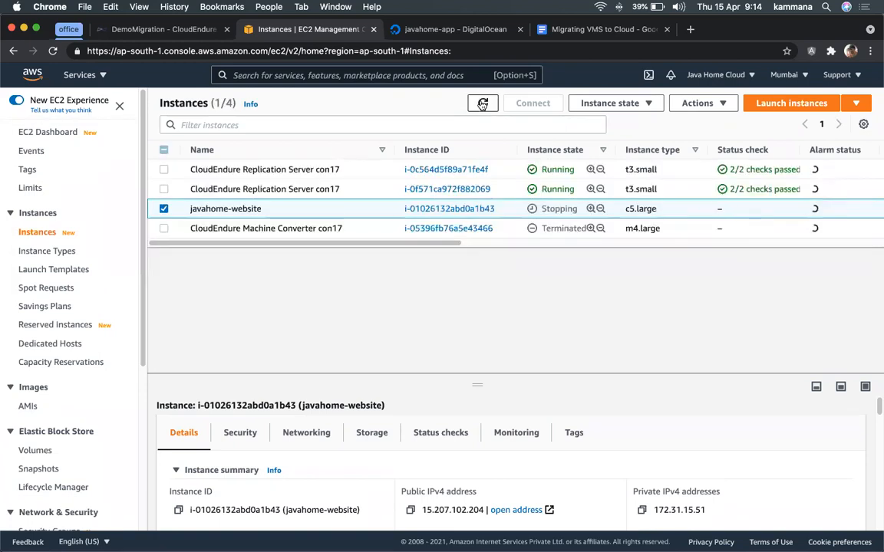
{"action": "left_click", "coordinate": [483, 103]}
{"action": "left_click", "coordinate": [483, 102]}
{"action": "left_click", "coordinate": [483, 103]}
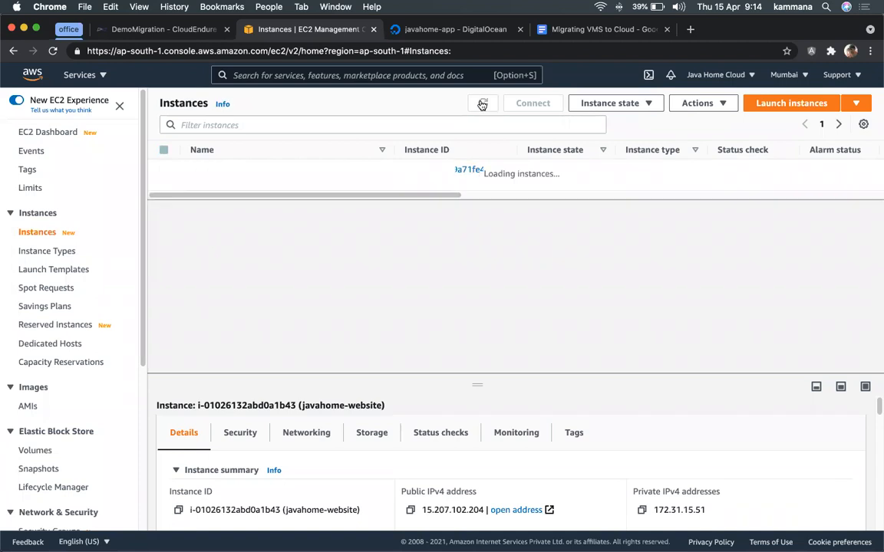
{"action": "left_click", "coordinate": [483, 103]}
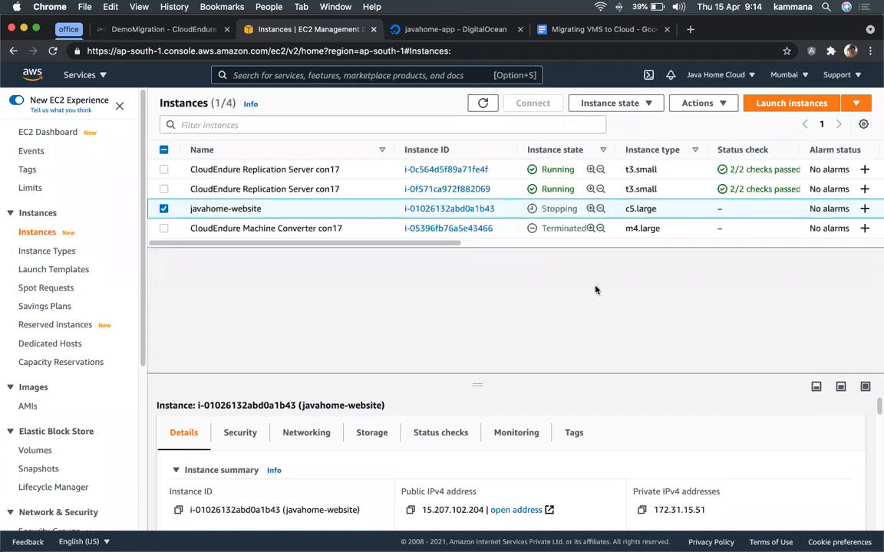
{"action": "left_click", "coordinate": [142, 30]}
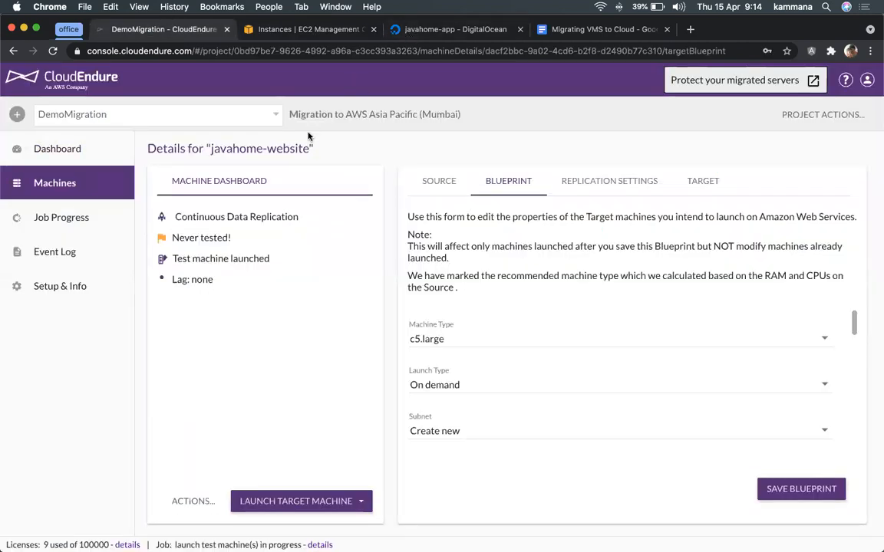
{"action": "left_click", "coordinate": [434, 30]}
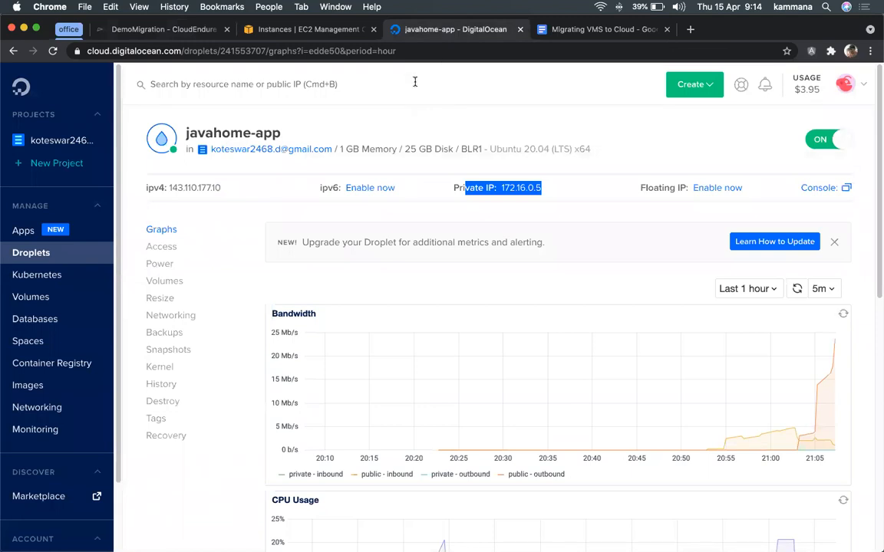
{"action": "left_click", "coordinate": [260, 28]}
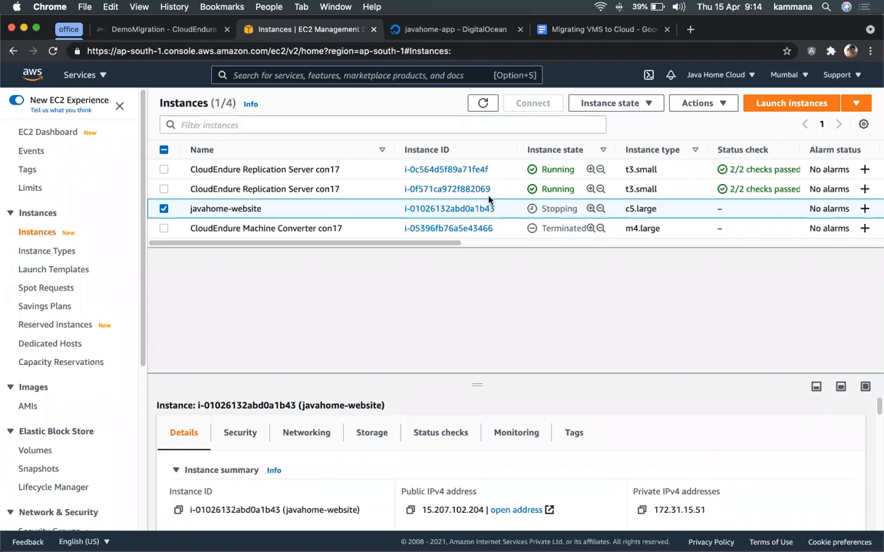
{"action": "left_click", "coordinate": [175, 31]}
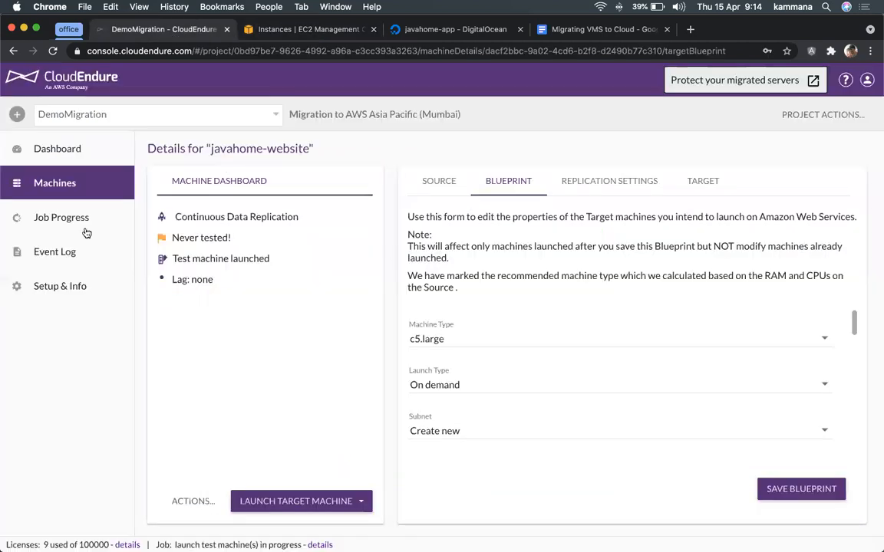
{"action": "left_click", "coordinate": [60, 218]}
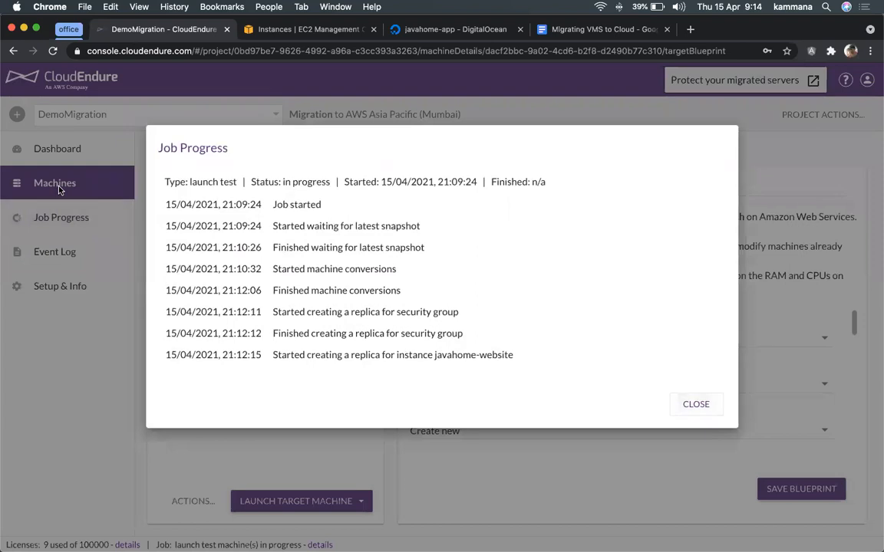
{"action": "left_click", "coordinate": [59, 185]}
{"action": "left_click", "coordinate": [59, 185]}
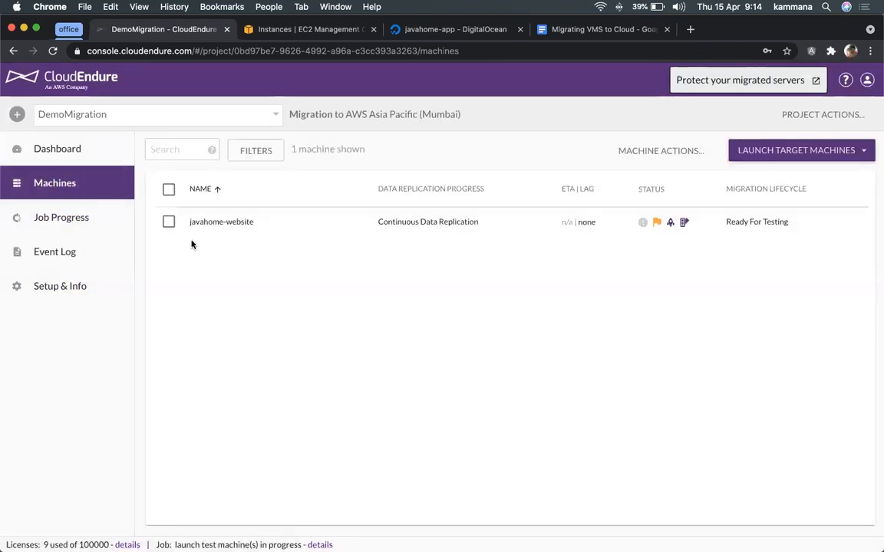
{"action": "left_click_drag", "start_coordinate": [183, 222], "coordinate": [499, 225]}
{"action": "left_click", "coordinate": [498, 225]}
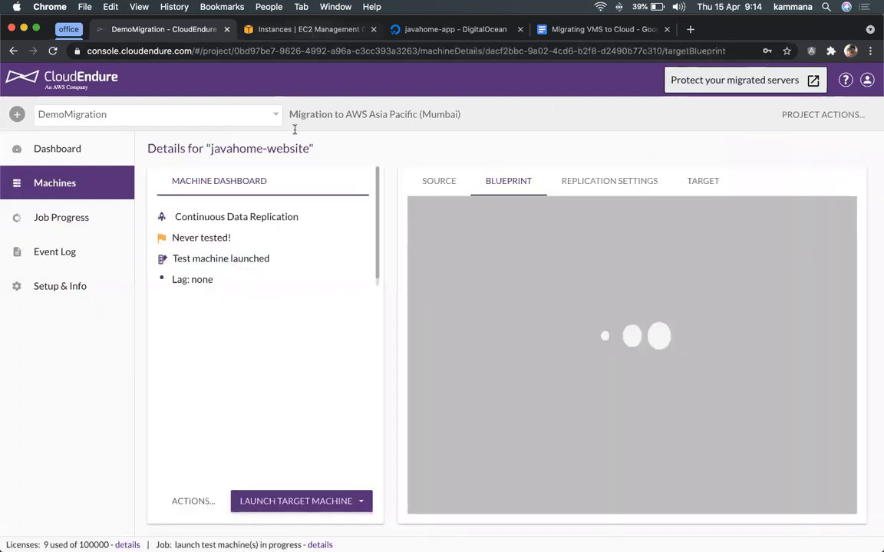
{"action": "left_click", "coordinate": [279, 29]}
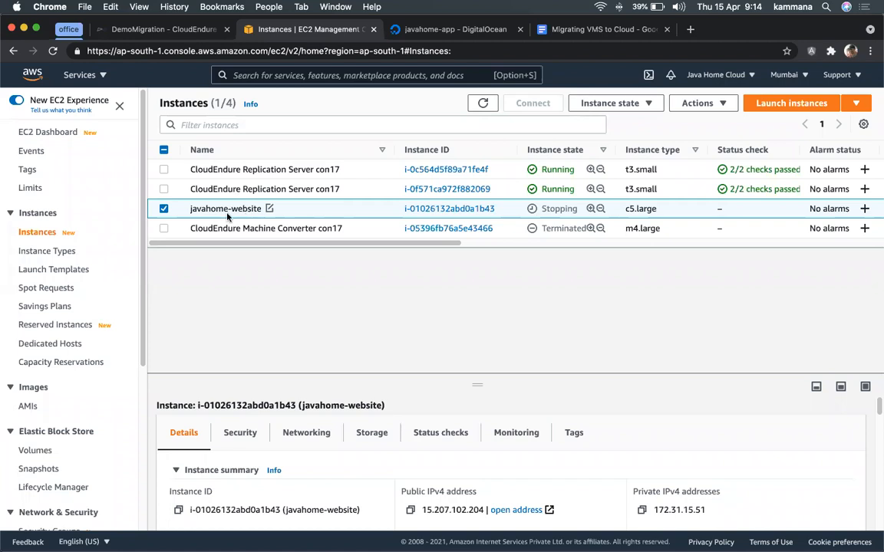
{"action": "left_click", "coordinate": [453, 29]}
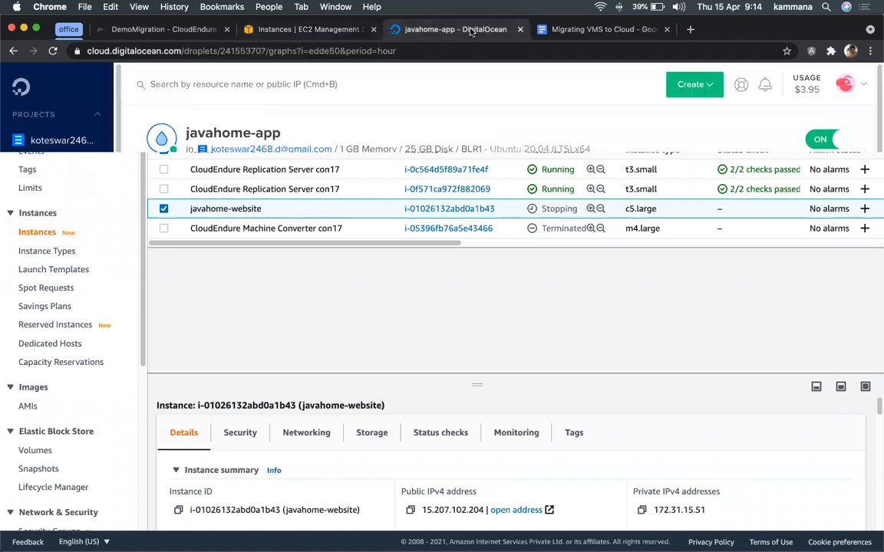
{"action": "left_click", "coordinate": [267, 31]}
{"action": "left_click_drag", "start_coordinate": [194, 208], "coordinate": [332, 189]}
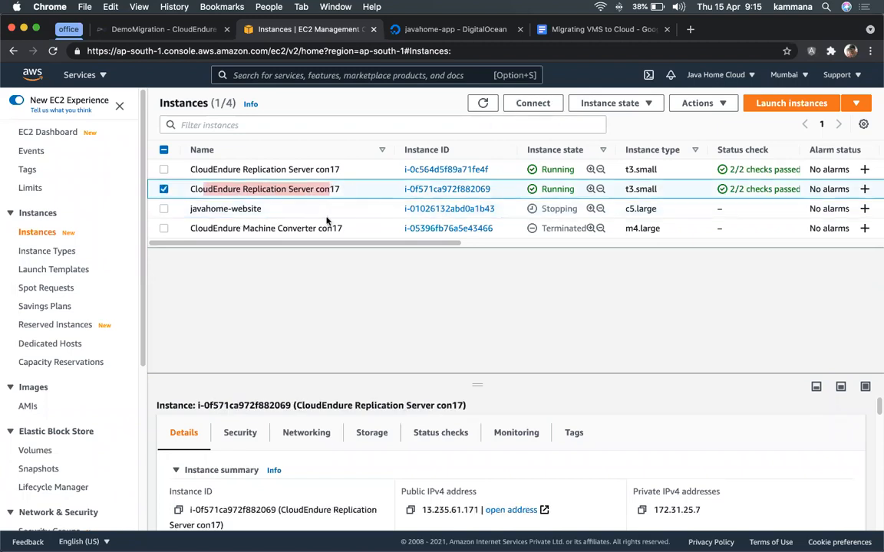
Step: Select javahome-website and keep refreshing until it changes from Stopping to Running
{"action": "left_click", "coordinate": [238, 208]}
{"action": "left_click", "coordinate": [481, 102]}
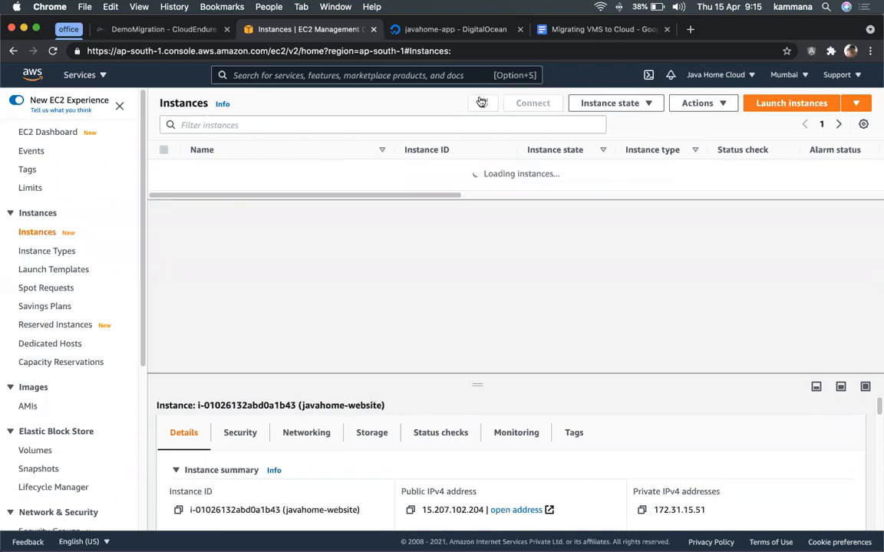
{"action": "left_click", "coordinate": [482, 102]}
{"action": "left_click", "coordinate": [482, 102]}
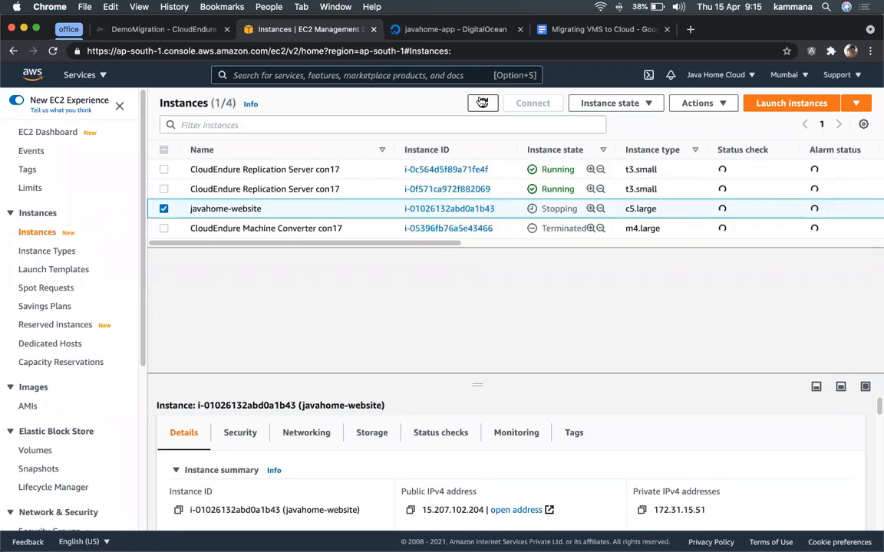
{"action": "left_click", "coordinate": [482, 102]}
{"action": "left_click", "coordinate": [482, 102]}
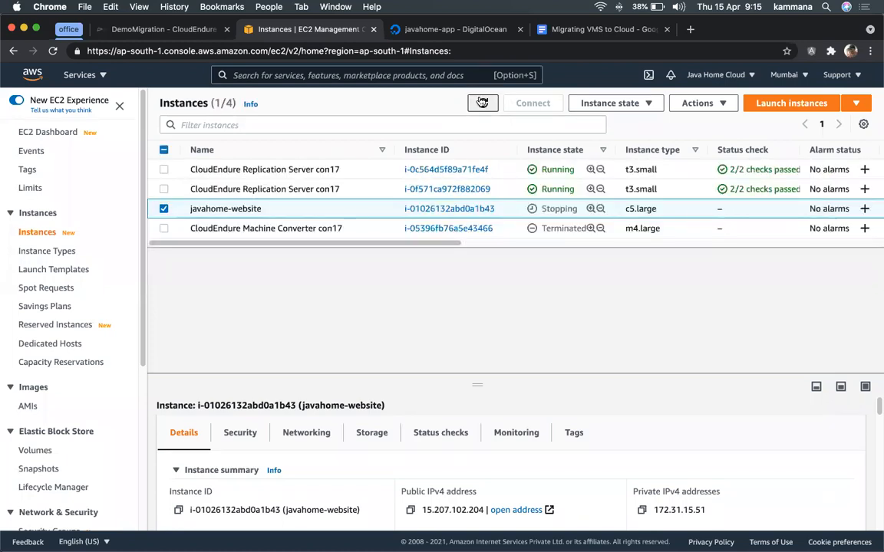
{"action": "left_click", "coordinate": [482, 102]}
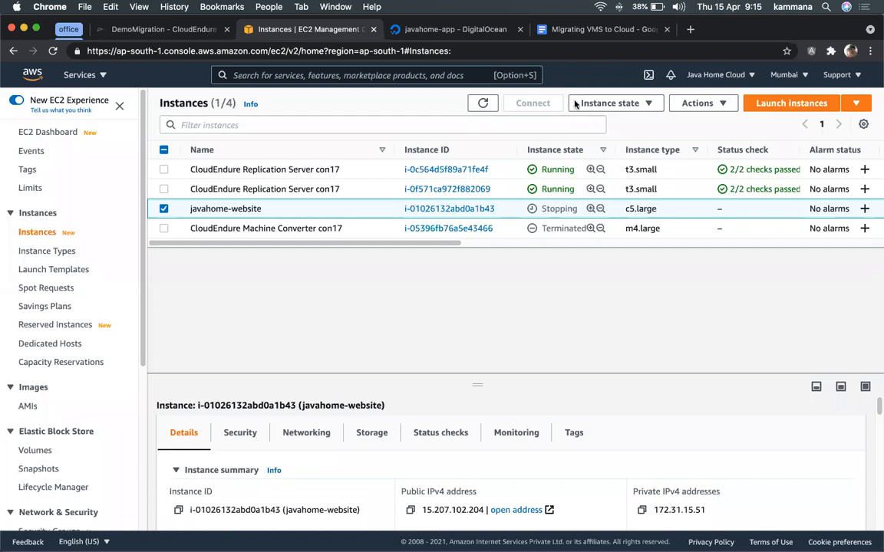
{"action": "left_click", "coordinate": [481, 104]}
{"action": "double_click", "coordinate": [559, 208]}
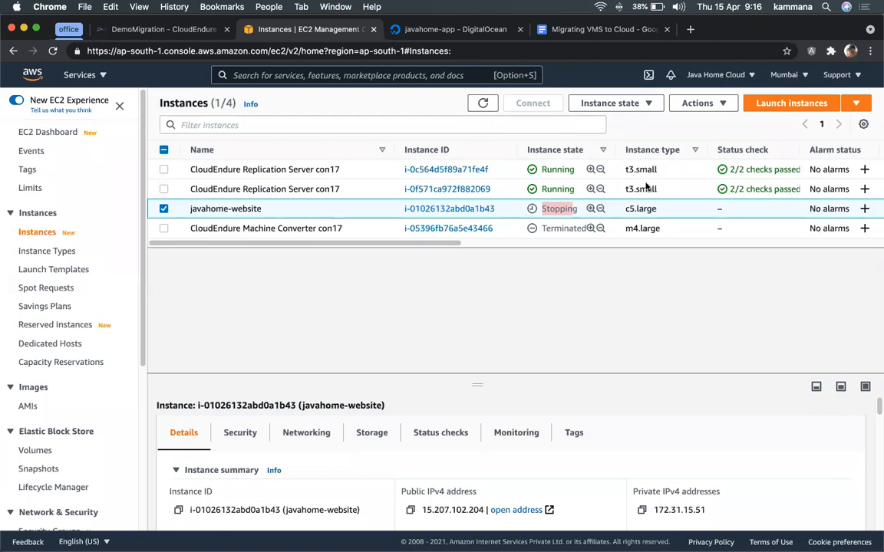
{"action": "left_click", "coordinate": [480, 103]}
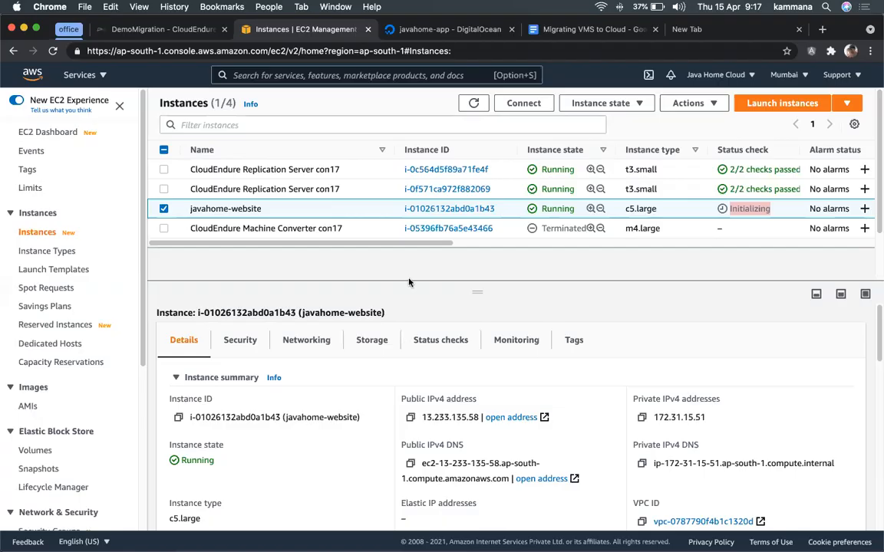
Step: Check javahome-website's status checks, with system and instance checks still initializing
{"action": "double_click", "coordinate": [221, 210]}
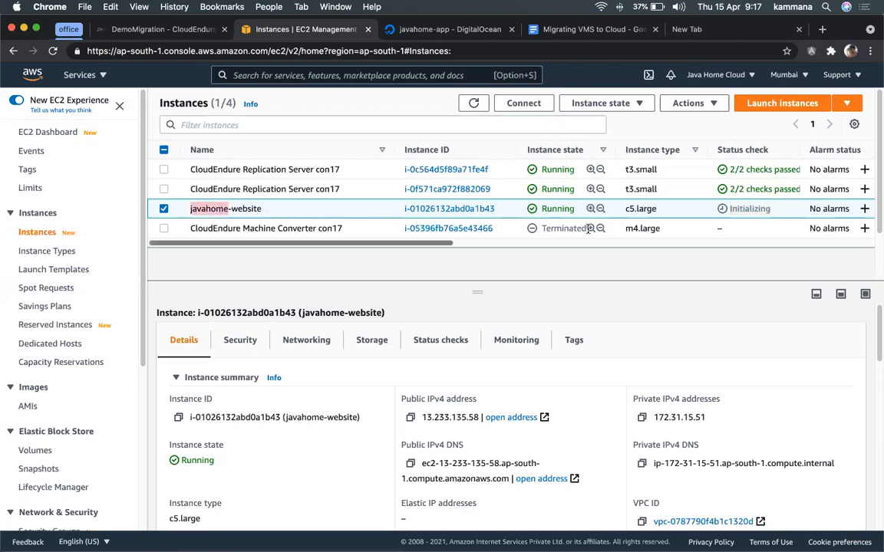
{"action": "left_click", "coordinate": [443, 342]}
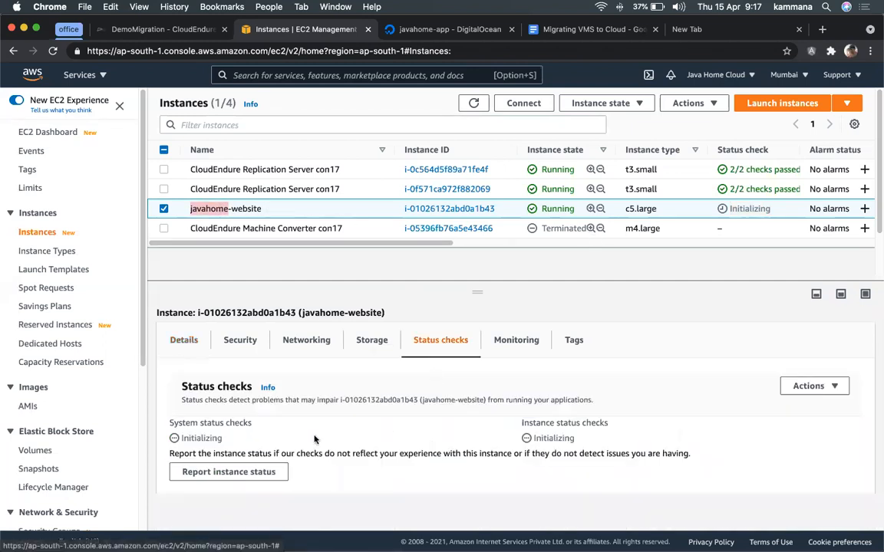
{"action": "double_click", "coordinate": [193, 438]}
{"action": "left_click_drag", "start_coordinate": [533, 438], "coordinate": [576, 445]}
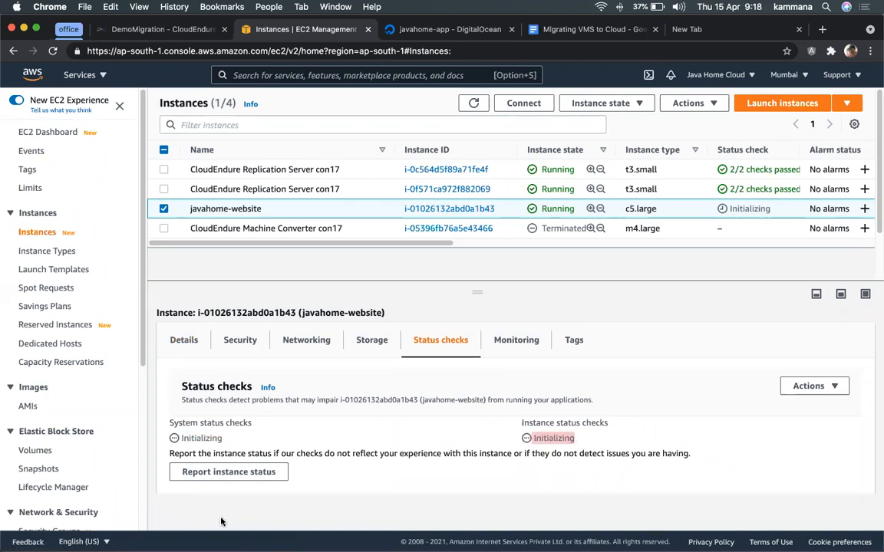
Step: Load 13.233.135.58 in a new tab to display the migrated site
{"action": "left_click", "coordinate": [715, 35]}
{"action": "left_click", "coordinate": [187, 52]}
{"action": "key", "text": "Return"}
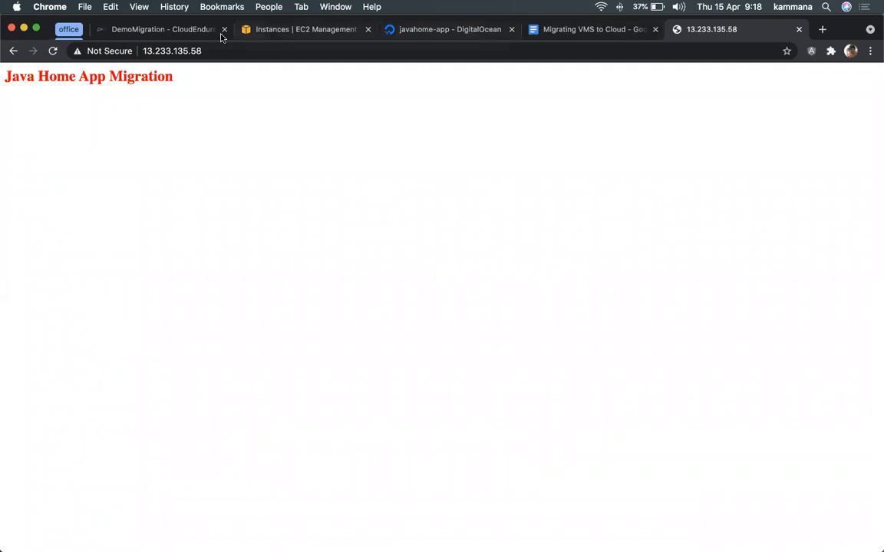
Step: Cross-check the address in the consoles and highlight the IP and 'Java Home App Migration' heading
{"action": "left_click", "coordinate": [176, 31]}
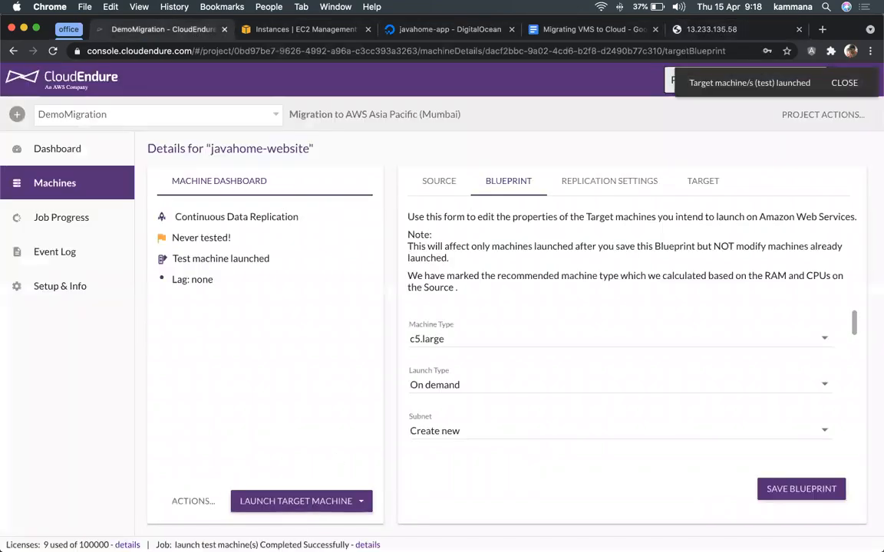
{"action": "left_click", "coordinate": [300, 30]}
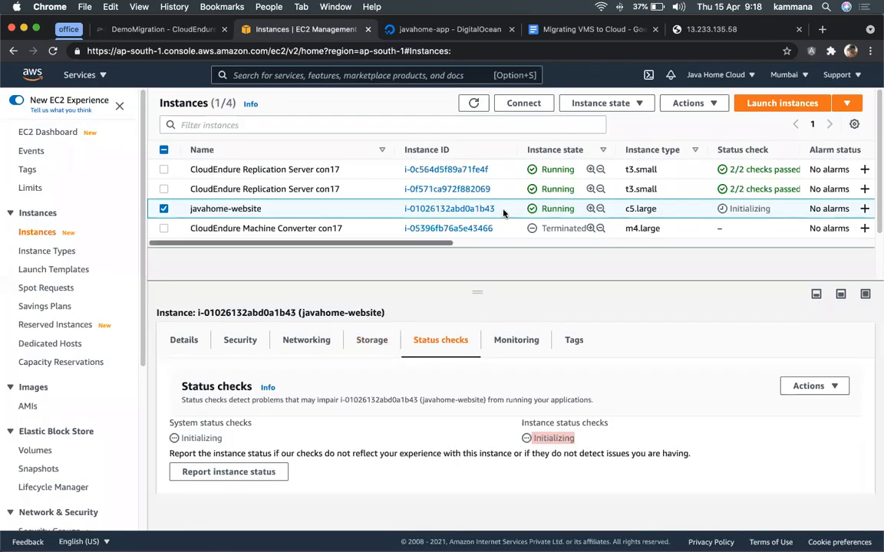
{"action": "left_click", "coordinate": [706, 30]}
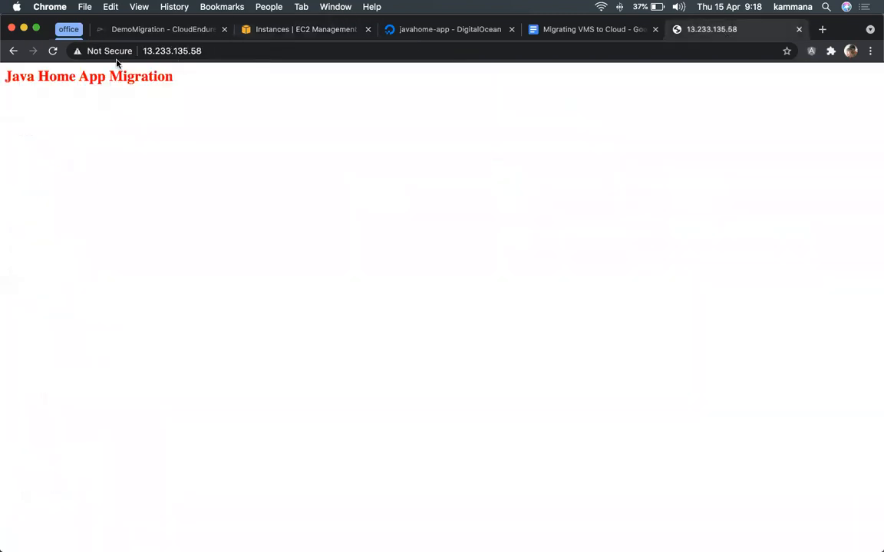
{"action": "left_click_drag", "start_coordinate": [231, 53], "coordinate": [137, 53]}
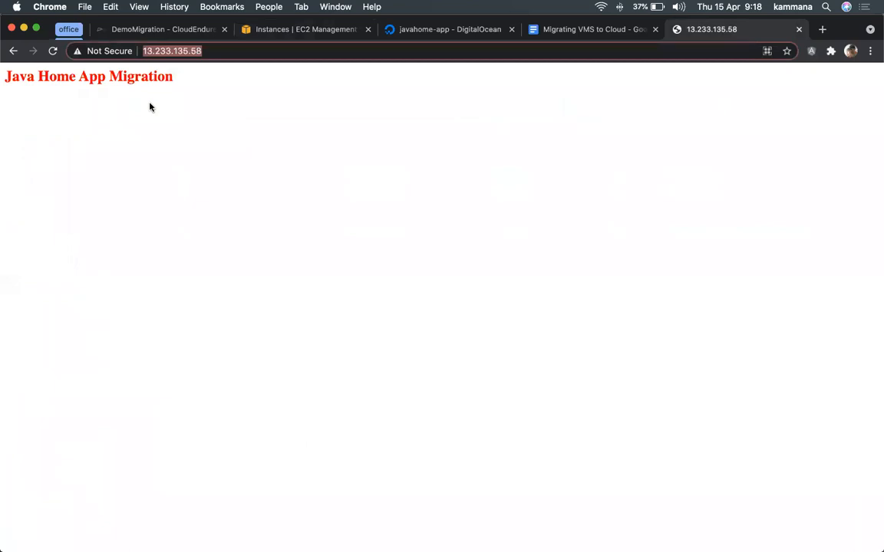
{"action": "left_click_drag", "start_coordinate": [7, 77], "coordinate": [188, 82]}
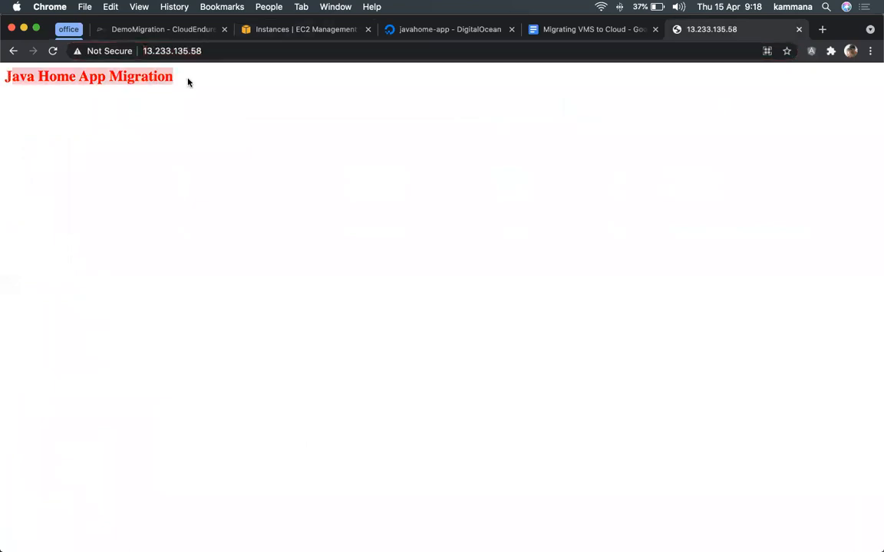
Step: Copy the javahome-app droplet's ipv4 143.110.177.10 and load it in a new tab
{"action": "left_click", "coordinate": [443, 29]}
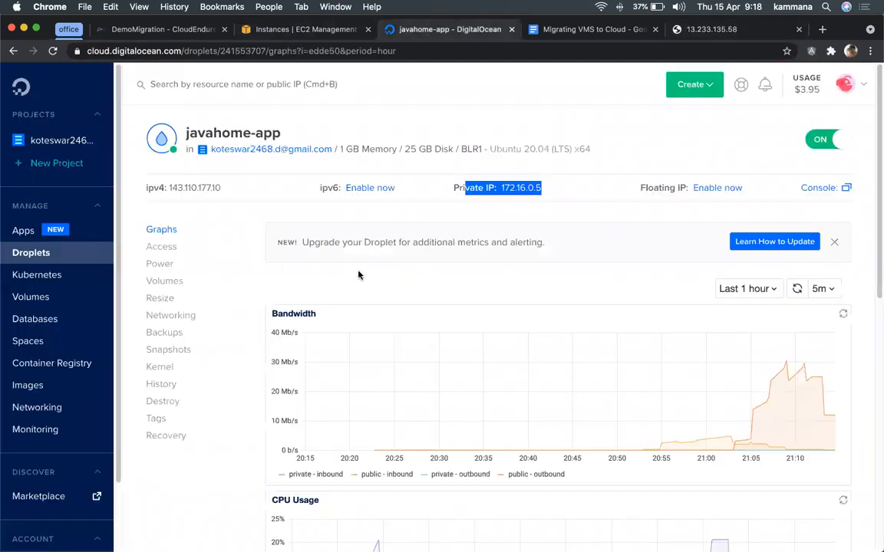
{"action": "left_click", "coordinate": [244, 189]}
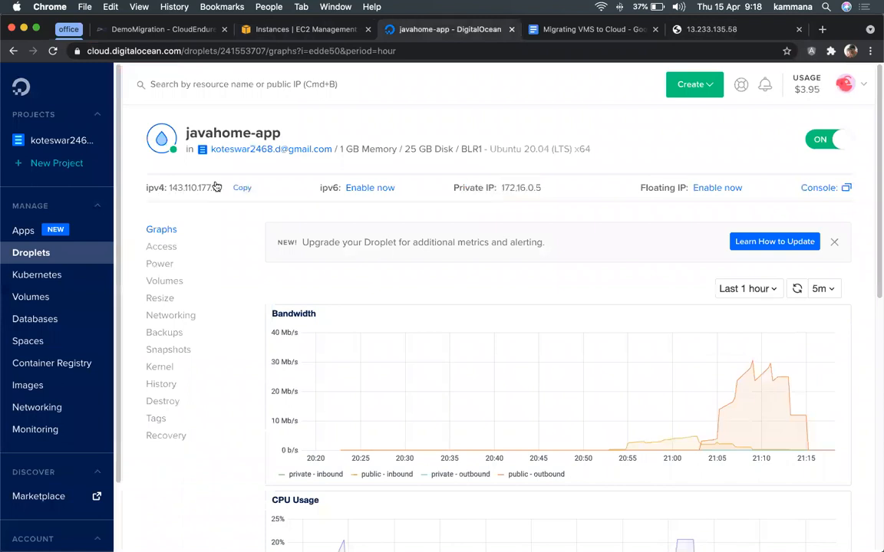
{"action": "left_click", "coordinate": [821, 29]}
{"action": "key", "text": "super+v"}
{"action": "key", "text": "Return"}
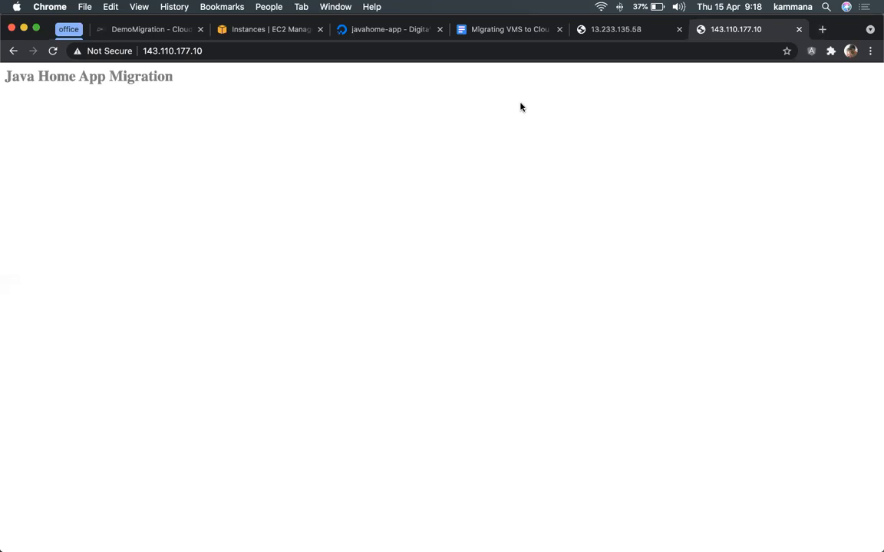